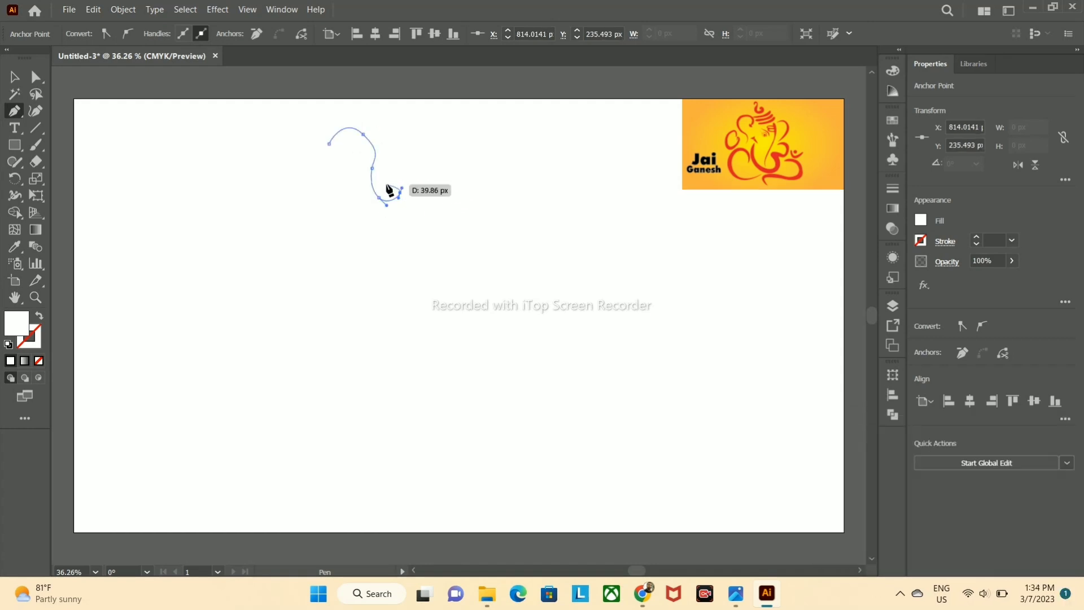
- Extend the trunk-like outline with the Pen tool, adding curved points that shape the spiral curl at its lower end
scroll(390, 191, up, 5)
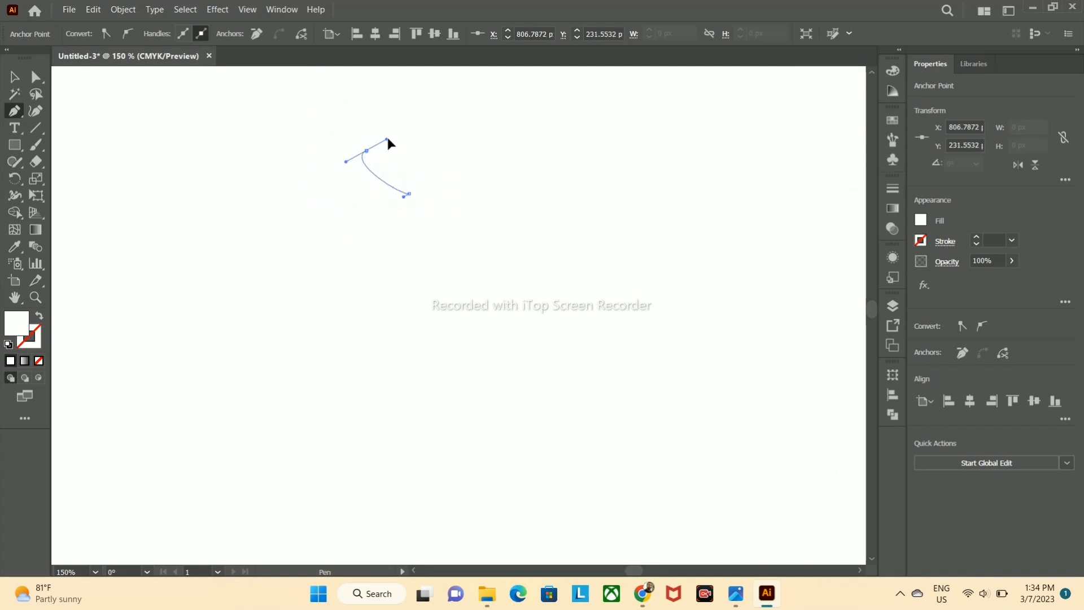
drag(388, 106, 381, 104)
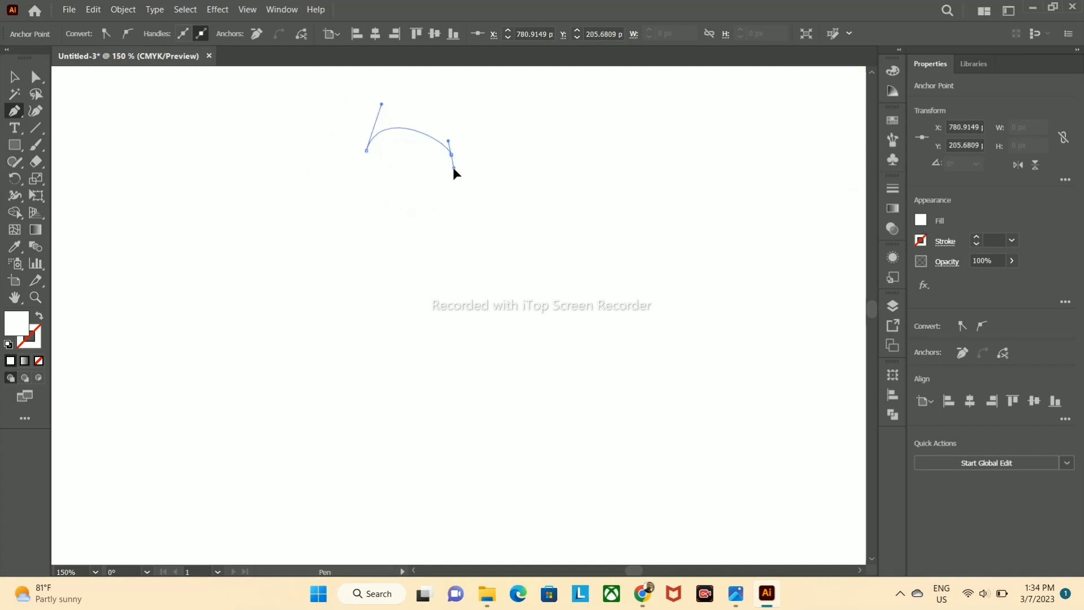
drag(420, 287, 420, 291)
drag(239, 247, 323, 426)
drag(300, 307, 325, 148)
key(ctrl+z)
- Remove the path's fill and give its outline a black stroke
double_click(10, 361)
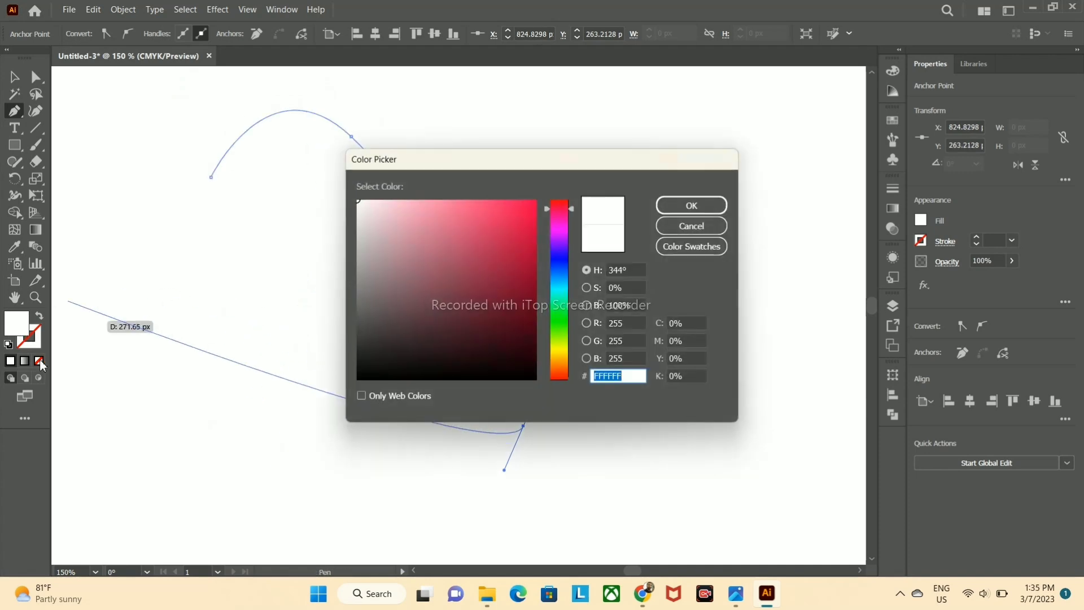
click(691, 226)
click(38, 361)
double_click(29, 337)
click(362, 377)
key(Return)
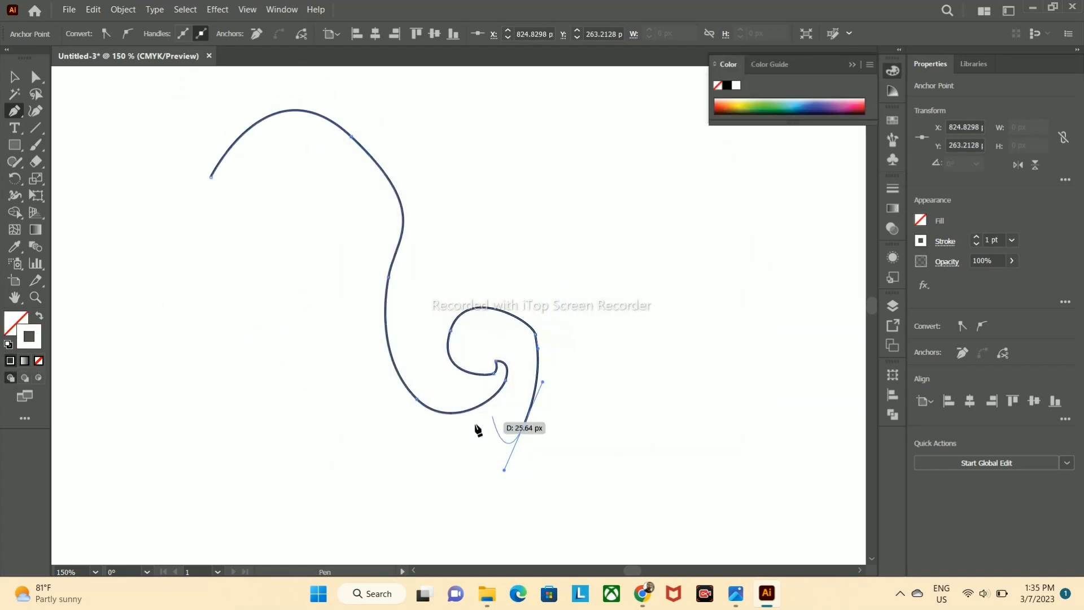
- Draw the second side of the curved shape with the Pen tool, back up to its top end, and close the outline
drag(328, 282, 321, 113)
mouse_move(621, 237)
mouse_down()
mouse_move(56, 237)
mouse_move(283, 280)
mouse_move(356, 268)
mouse_up()
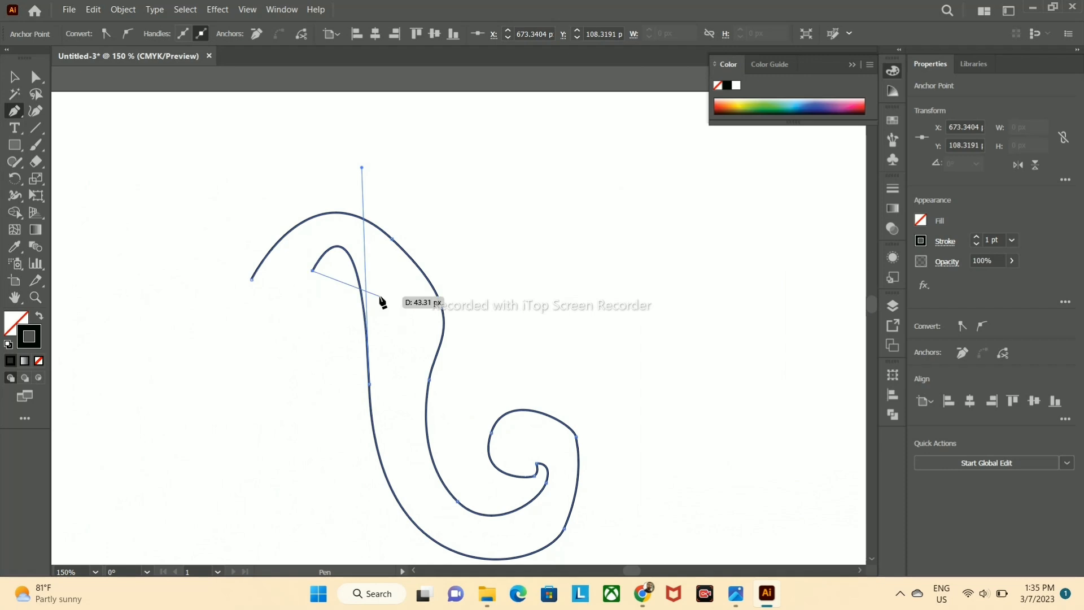
scroll(382, 297, down, 4)
scroll(310, 261, up, 8)
drag(161, 313, 274, 343)
- Adjust the anchor points at the shape's top end with Direct Selection to form a smooth rounded tip
click(35, 77)
click(406, 281)
drag(396, 272, 126, 261)
click(698, 282)
drag(701, 281, 503, 152)
scroll(537, 392, down, 4)
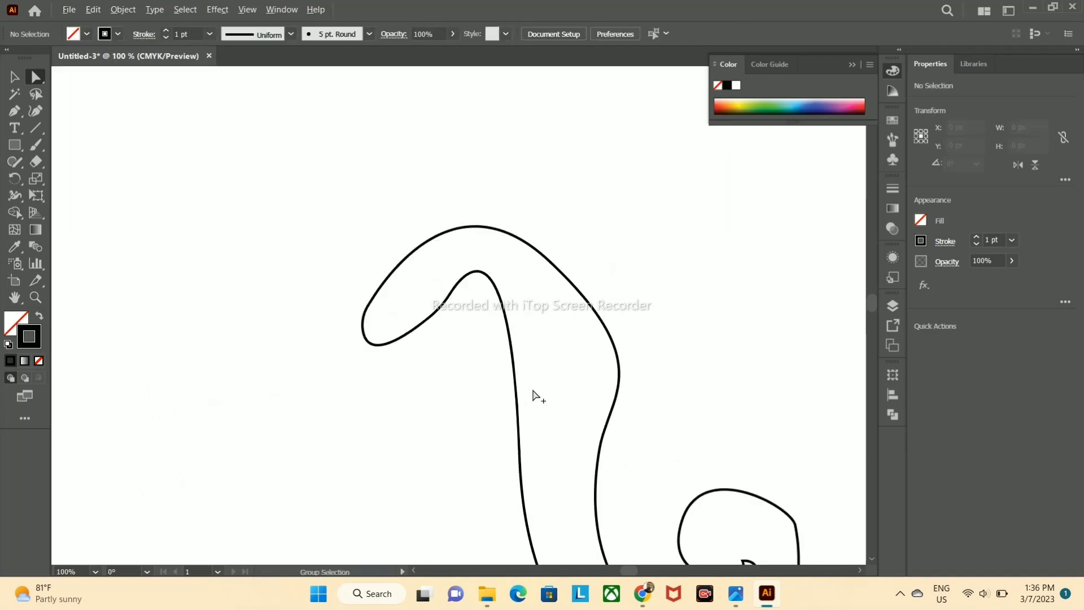
- Reshape both sides of the shape's stem with the Curvature tool so the stem narrows evenly
click(597, 377)
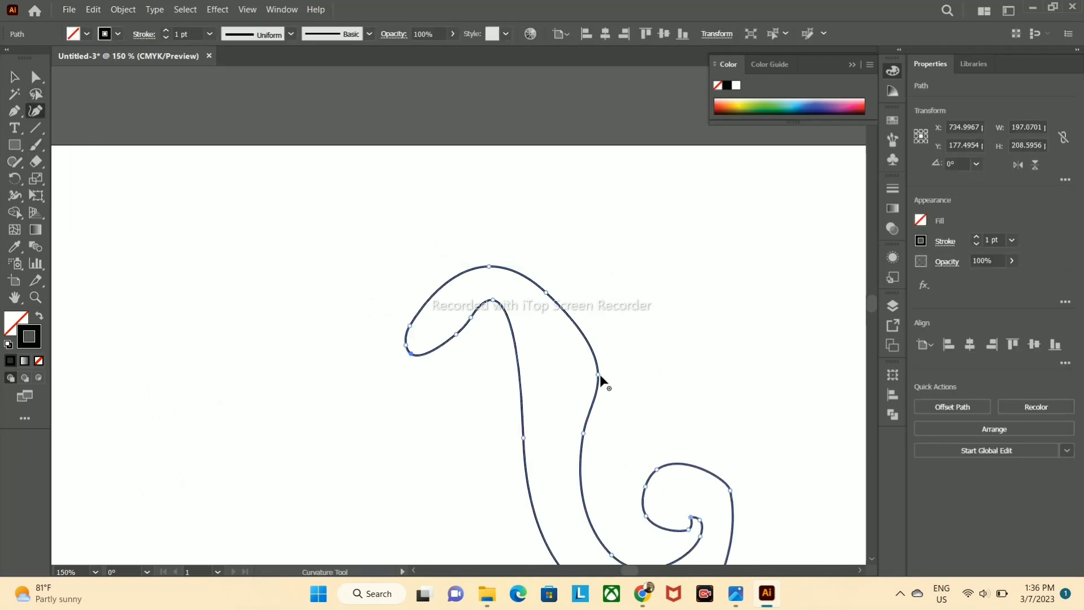
scroll(581, 370, down, 2)
click(581, 364)
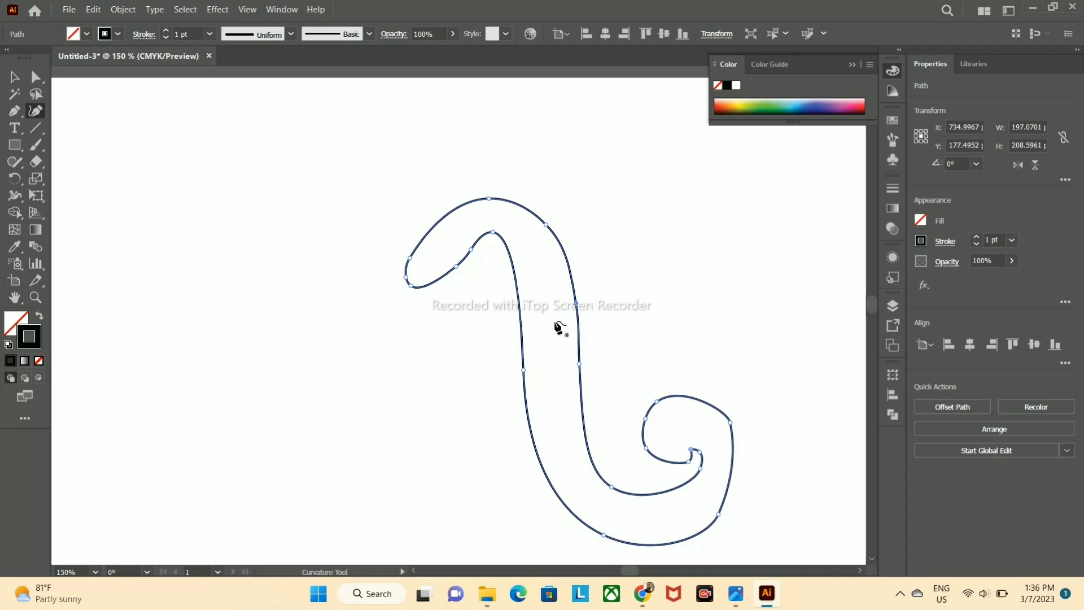
drag(523, 370, 530, 357)
drag(493, 231, 502, 235)
scroll(699, 459, up, 2)
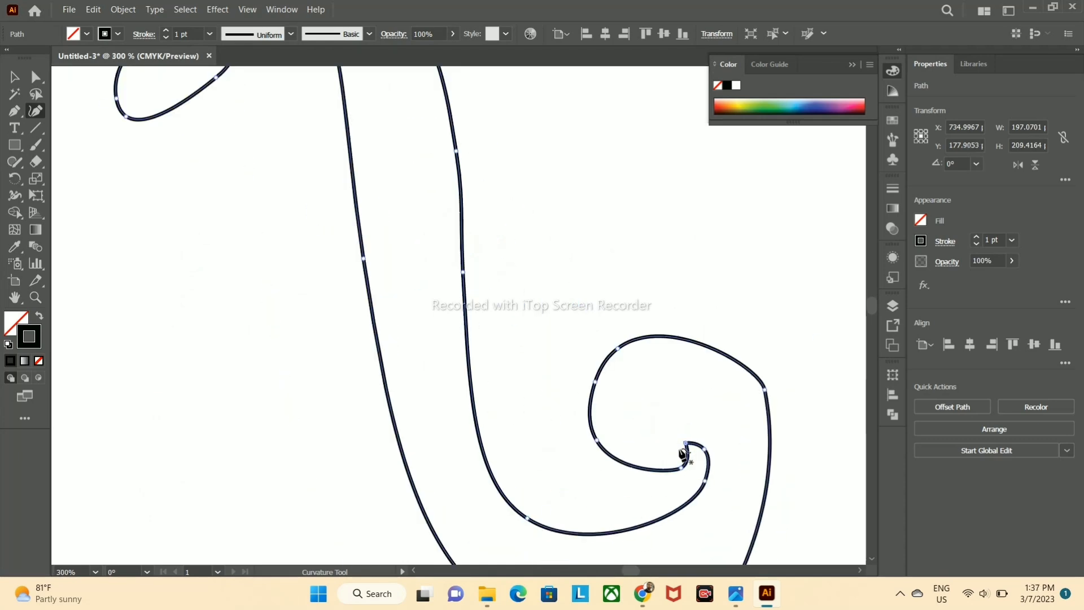
- Move the curvature points around the spiral curl and lower stem to round and smooth the outline
drag(595, 382, 623, 345)
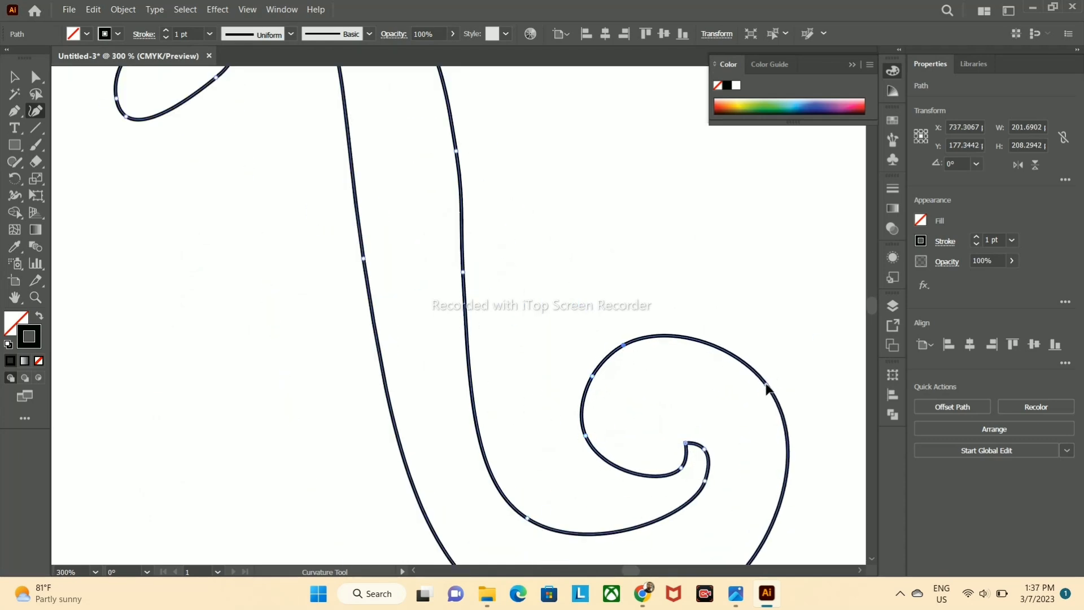
drag(765, 390, 766, 384)
scroll(751, 480, down, 3)
drag(740, 496, 744, 491)
scroll(554, 498, down, 4)
scroll(555, 497, up, 1)
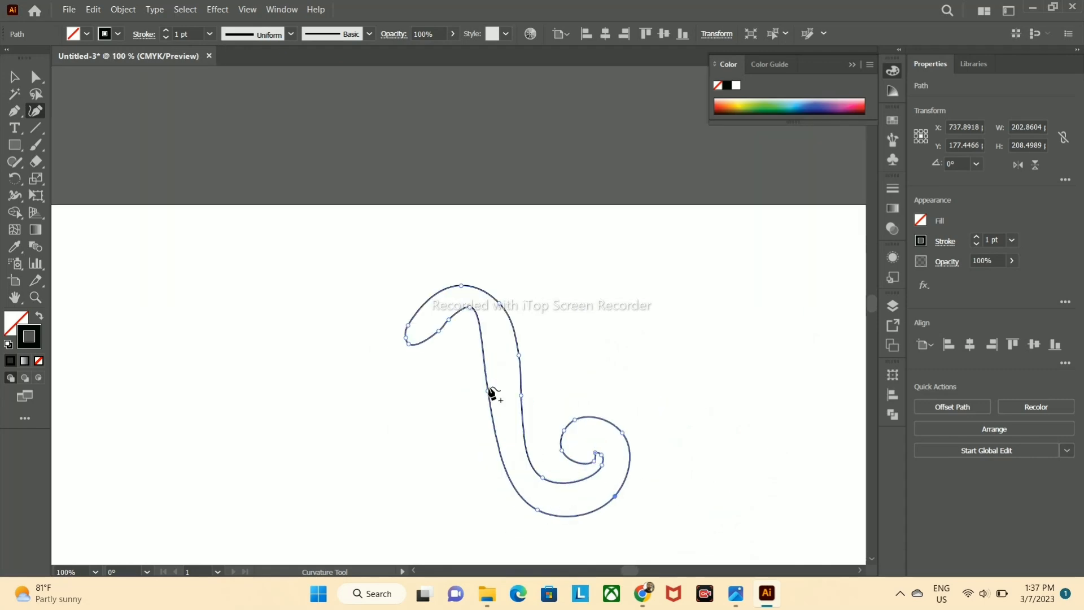
scroll(478, 330, down, 1)
scroll(479, 342, up, 2)
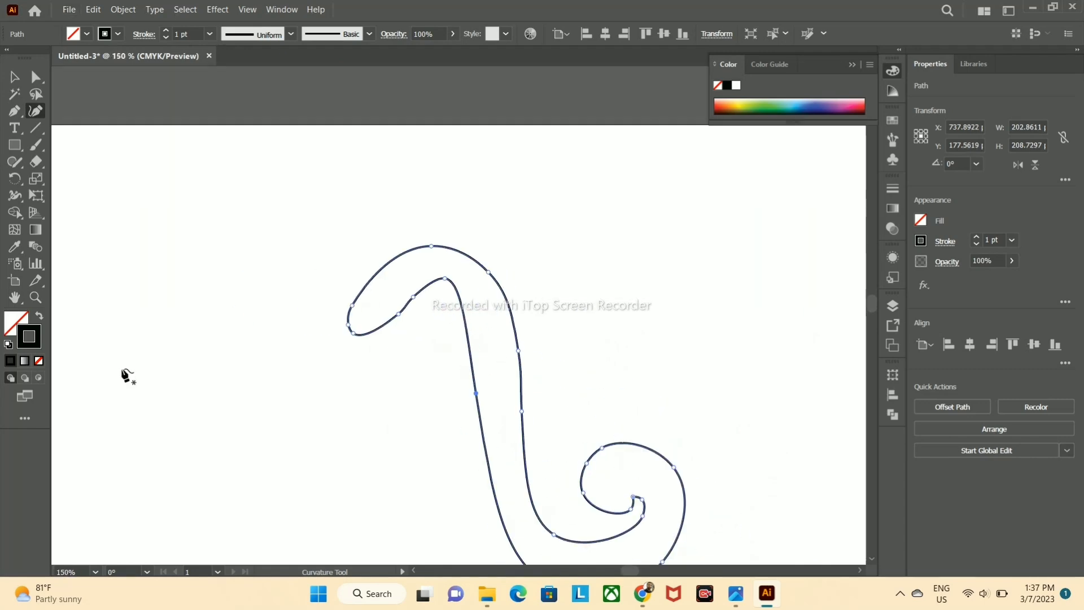
- Color the stroke pinkish red (#FF1054) and apply the same color as the shape's fill
scroll(687, 322, down, 2)
click(359, 270)
double_click(35, 345)
click(528, 199)
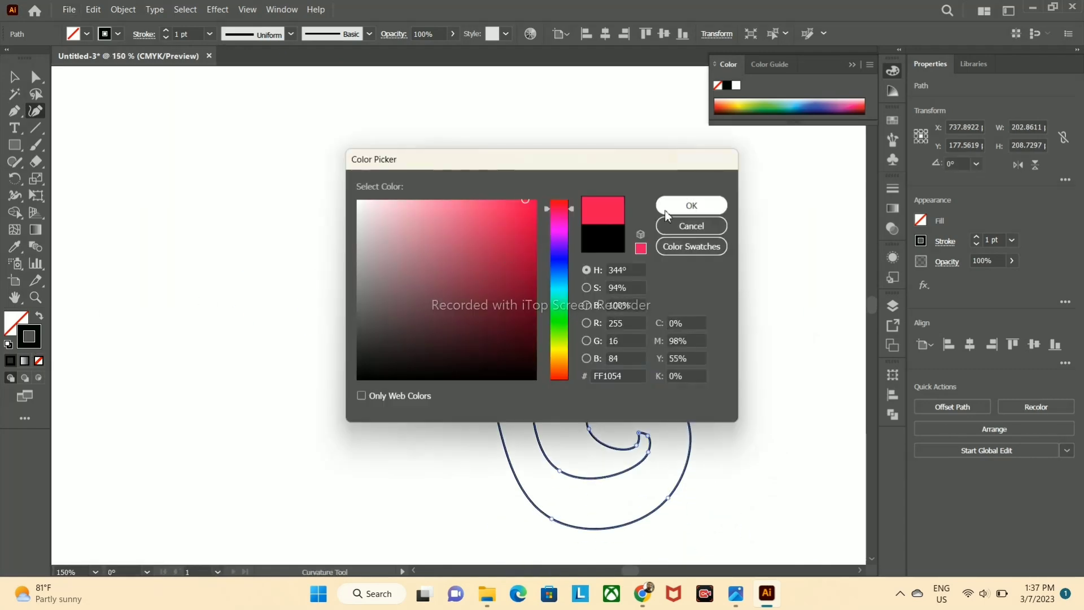
click(714, 210)
click(14, 326)
click(10, 361)
- Rotate the red curl shape by about 3° and reposition it near the artboard's upper edge
key(v)
click(795, 259)
scroll(796, 261, down, 4)
drag(802, 343, 459, 274)
click(431, 281)
click(499, 341)
drag(516, 354, 490, 301)
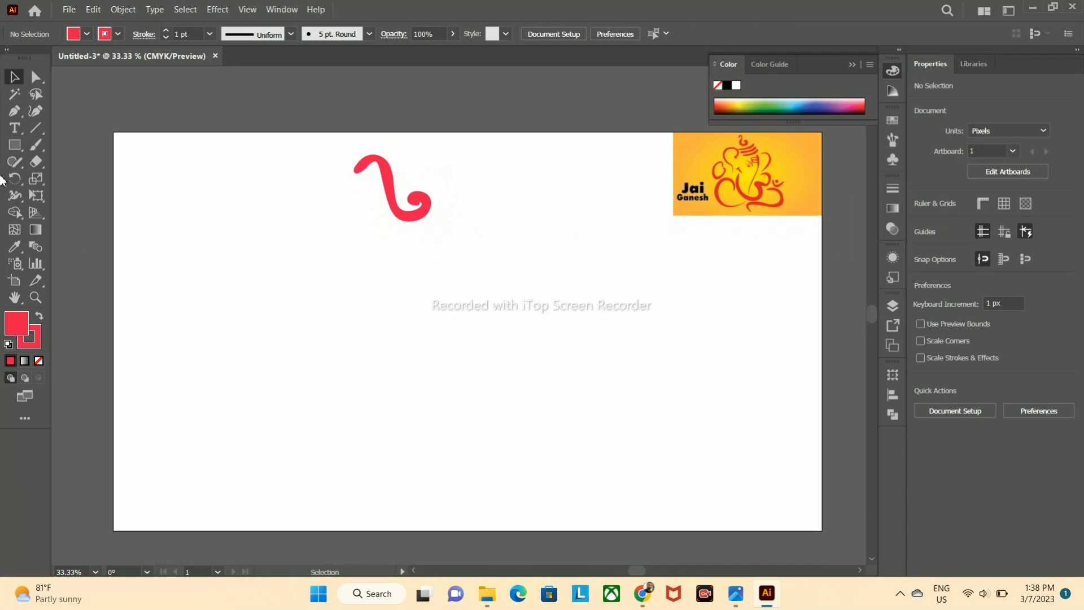
- Draw an unfilled, upward-bending curved line beneath the red curl with the Pen tool and place it under the curl
click(14, 111)
click(363, 227)
drag(460, 179, 476, 181)
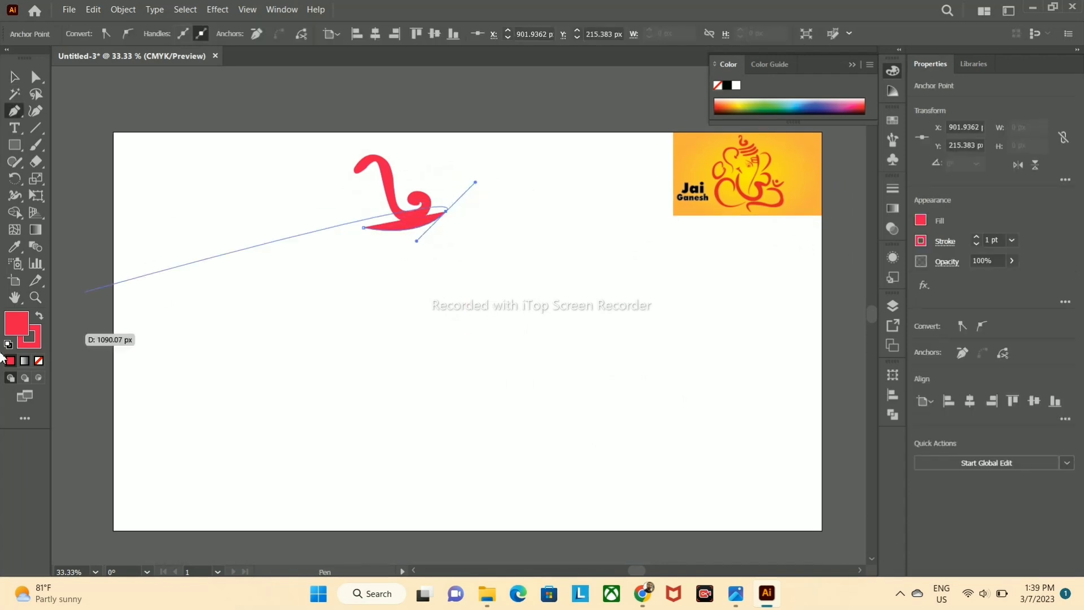
click(39, 360)
click(14, 77)
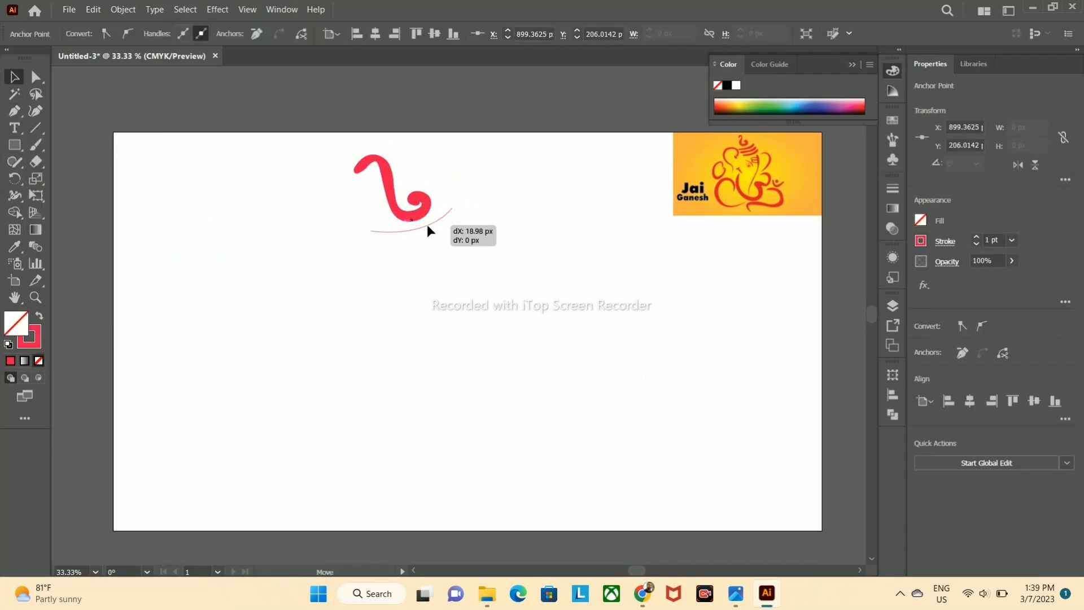
drag(451, 228, 462, 227)
- Give the curved line a 15 pt stroke with the tapered width profile
click(144, 34)
click(290, 35)
click(245, 162)
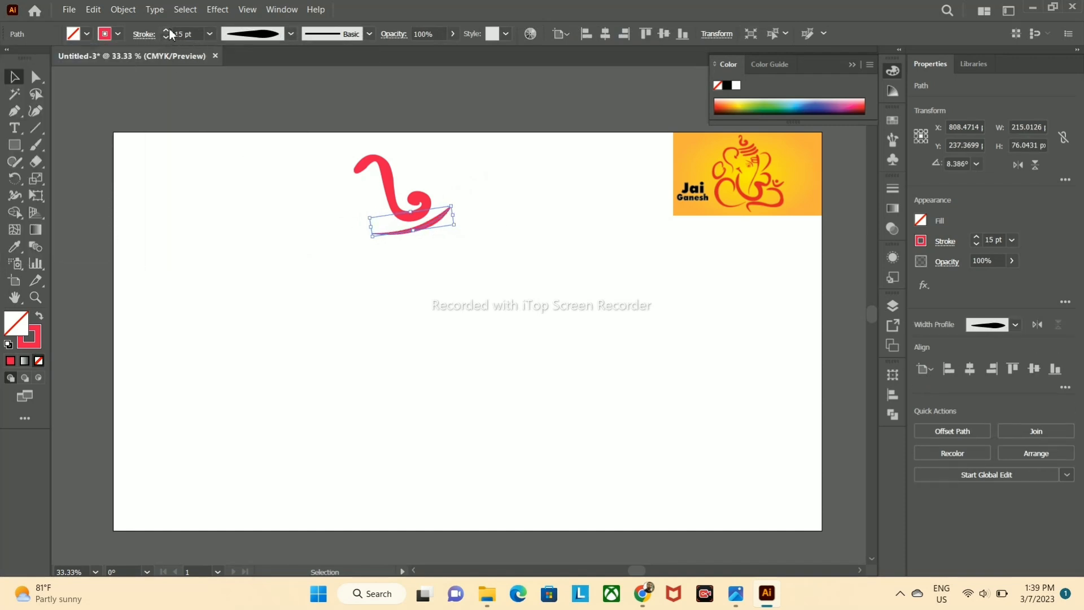
- Set the line's stroke to 12 pt and widen its lower end and middle with the Width tool
click(15, 195)
scroll(441, 250, up, 6)
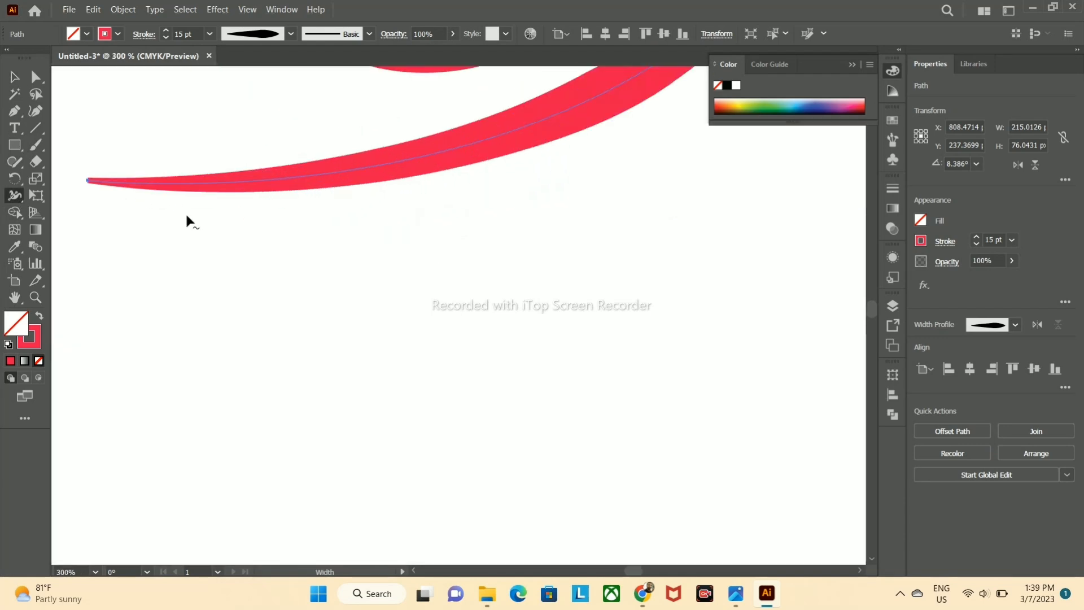
drag(191, 221, 317, 369)
drag(233, 326, 234, 343)
drag(411, 322, 413, 340)
drag(742, 288, 605, 354)
mouse_move(585, 305)
mouse_down()
mouse_move(591, 323)
mouse_move(636, 300)
mouse_move(640, 277)
mouse_move(648, 283)
mouse_move(639, 256)
mouse_move(641, 298)
mouse_move(638, 259)
mouse_move(629, 283)
mouse_move(620, 267)
mouse_up()
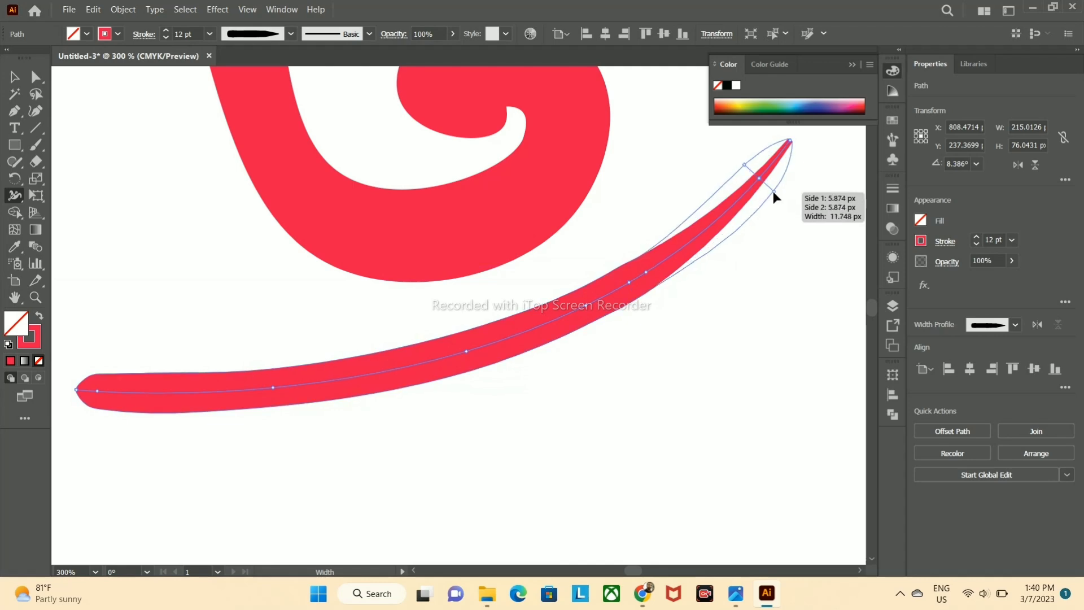
- Thicken the stripe's upper end and fine-tune the width points along its middle with the Width tool
key(v)
key(ctrl+1)
drag(542, 316, 659, 319)
scroll(378, 321, up, 4)
click(15, 212)
scroll(465, 281, up, 1)
click(13, 198)
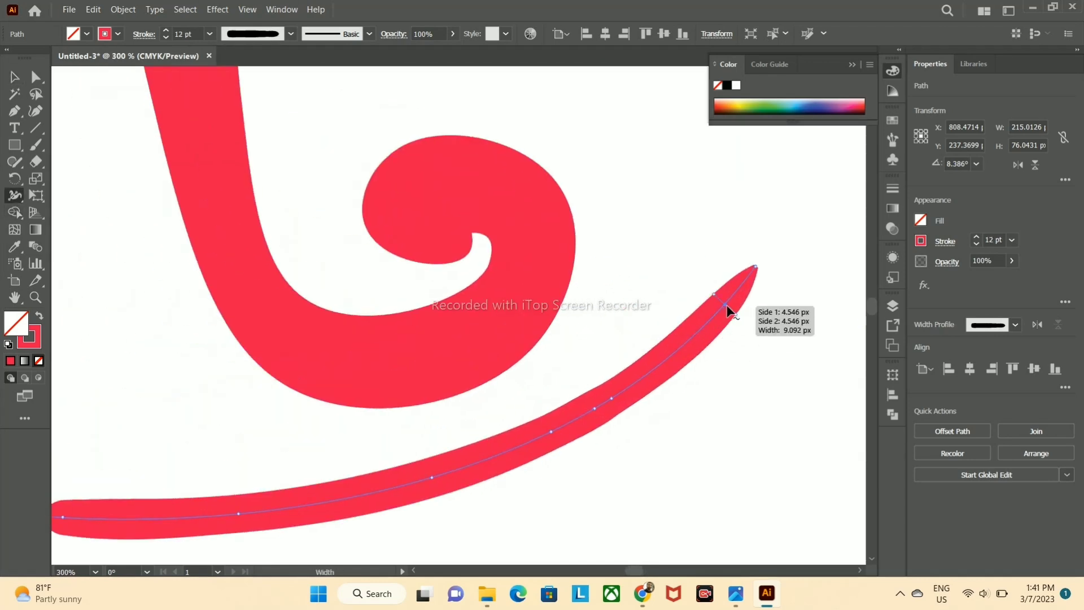
mouse_move(543, 417)
mouse_down()
mouse_move(581, 388)
mouse_move(540, 409)
mouse_up()
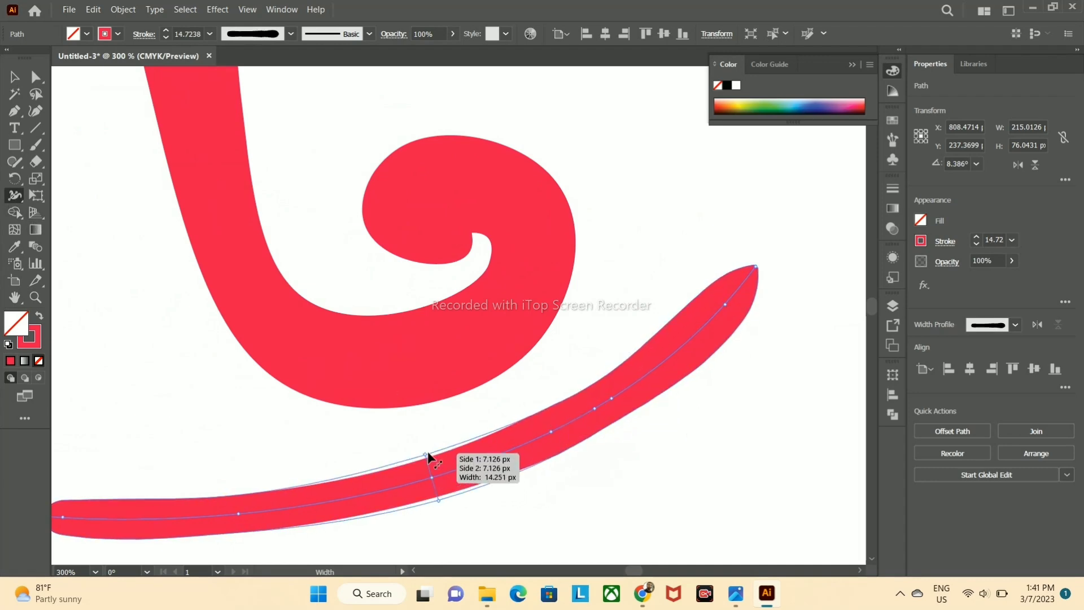
scroll(333, 520, left, 5)
drag(488, 487, 519, 485)
scroll(520, 484, down, 5)
mouse_move(660, 462)
mouse_down()
mouse_move(483, 484)
mouse_move(486, 473)
mouse_up()
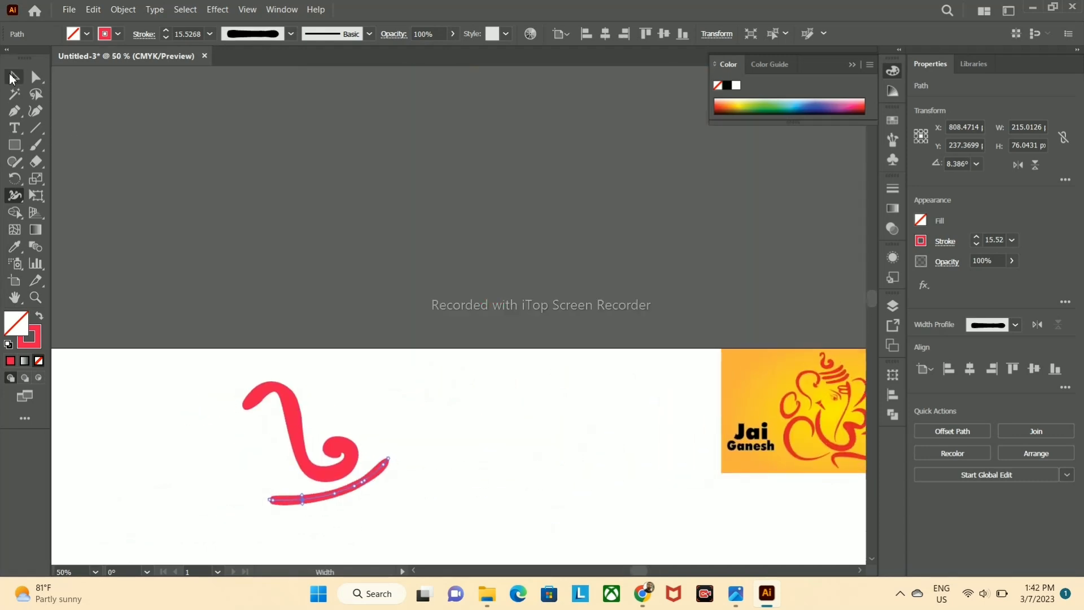
- Duplicate the stripe twice below the original and offset the stripes' left endpoints with Direct Selection
alt+drag(352, 492, 362, 522)
key(ctrl+z)
key(a)
drag(289, 548, 293, 549)
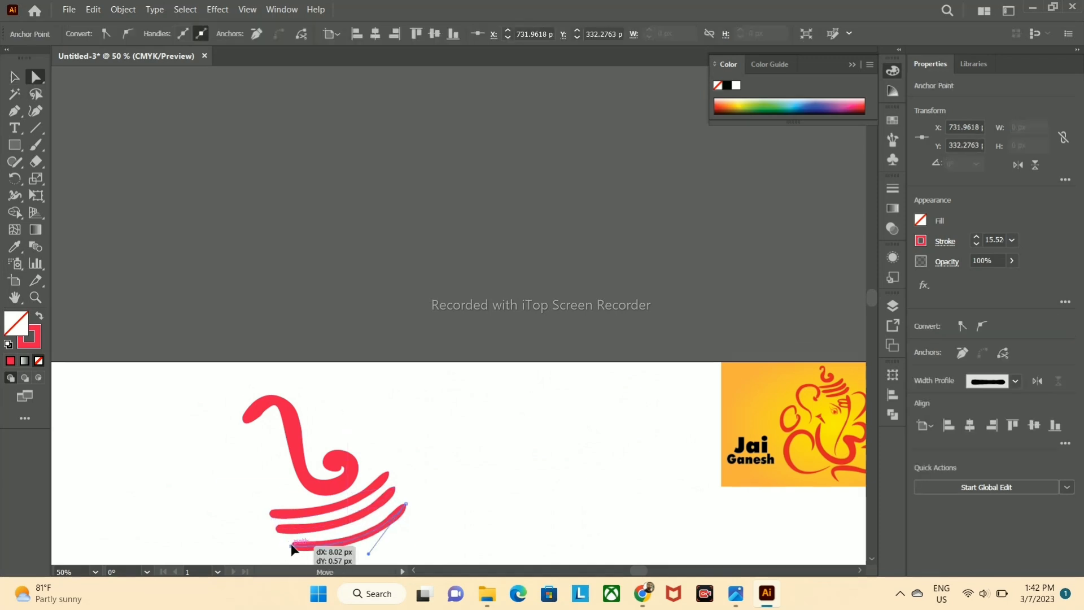
drag(270, 513, 295, 544)
scroll(424, 501, down, 5)
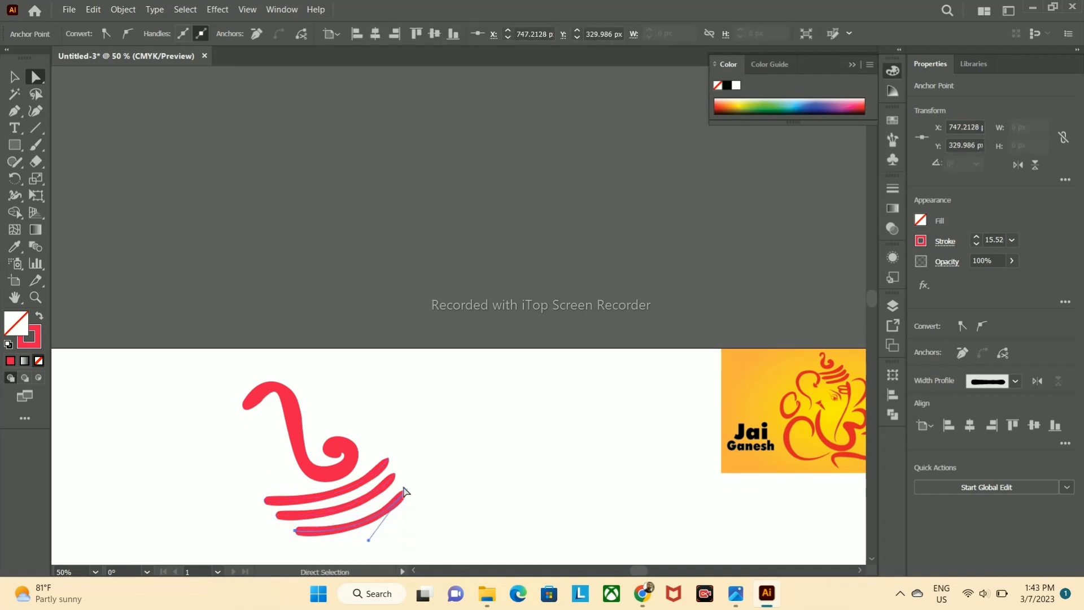
- Bulge the lower bend of the red curl by moving its anchor points down toward the top stripe
drag(479, 380, 446, 400)
click(270, 357)
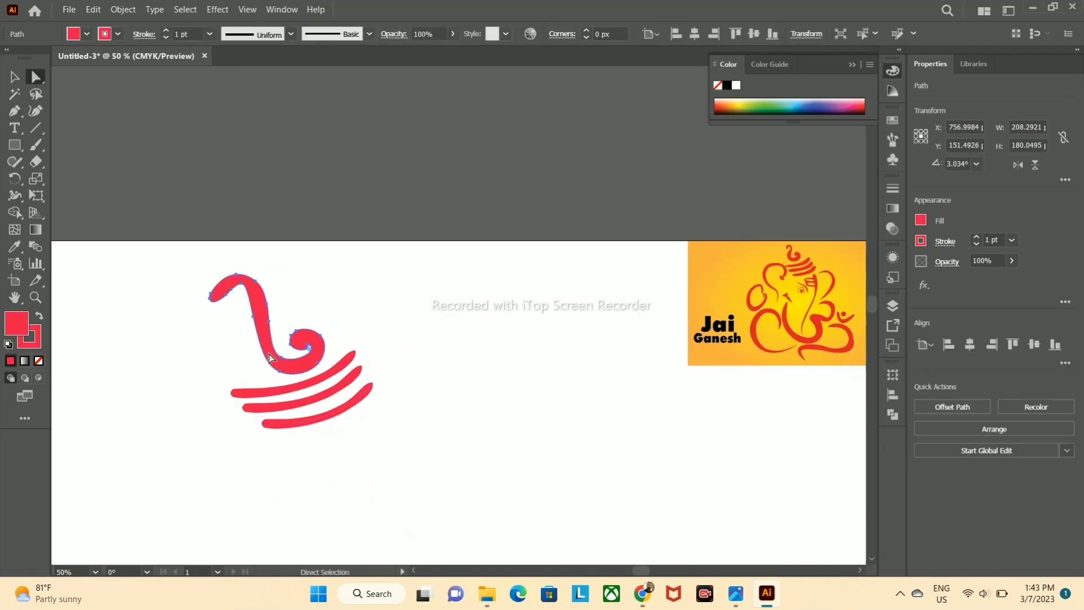
drag(285, 377, 282, 378)
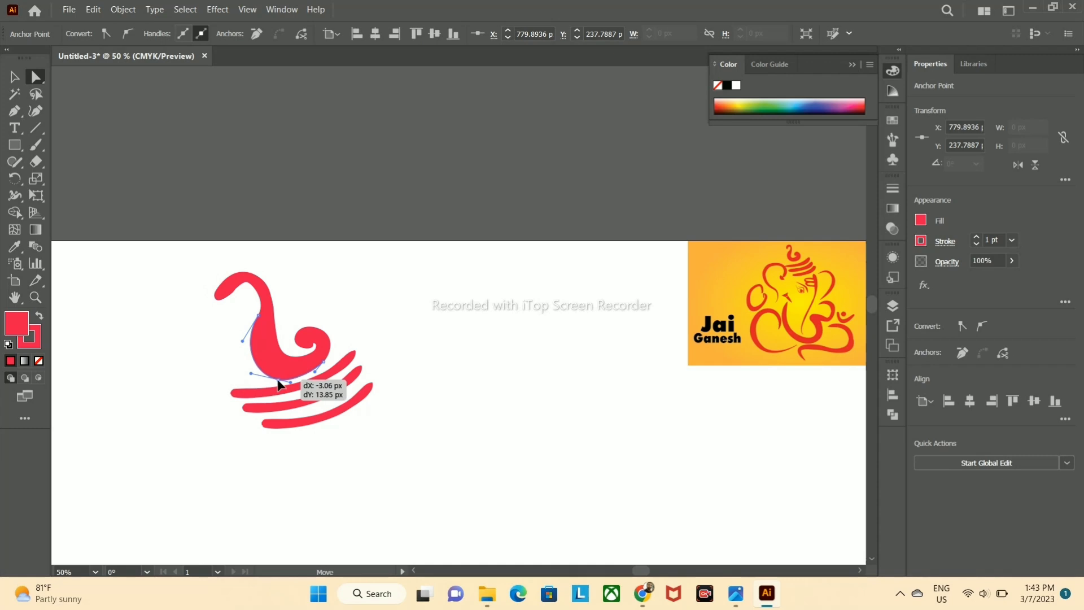
click(336, 377)
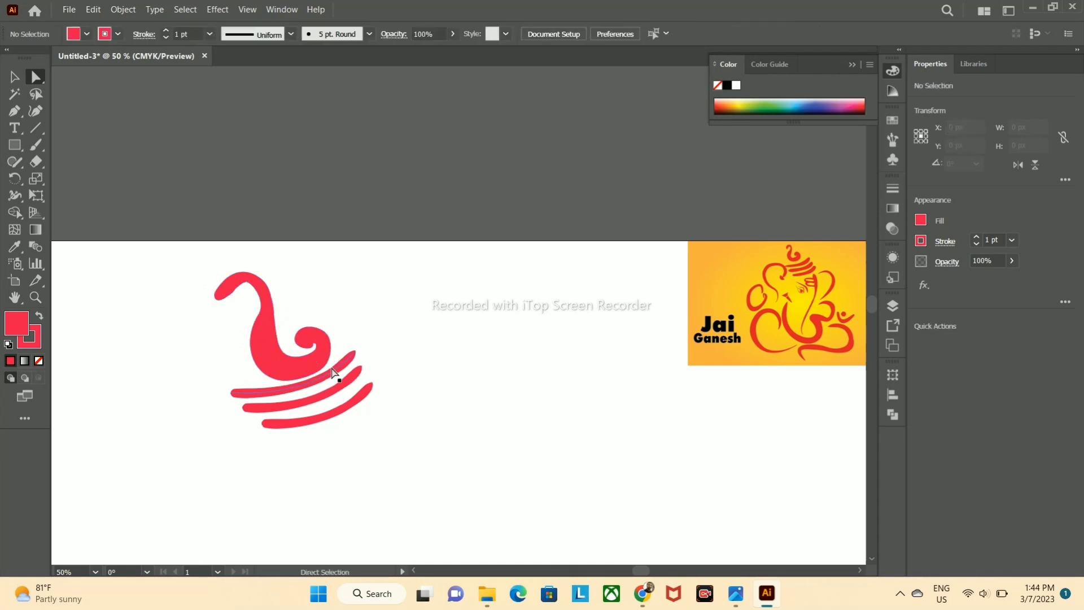
- Reposition the three stripes so they sit evenly spaced beneath the curl
click(305, 383)
key(v)
mouse_move(305, 384)
mouse_down()
mouse_move(323, 421)
mouse_move(320, 405)
mouse_up()
click(306, 402)
click(331, 423)
click(329, 418)
drag(381, 417, 386, 404)
click(411, 384)
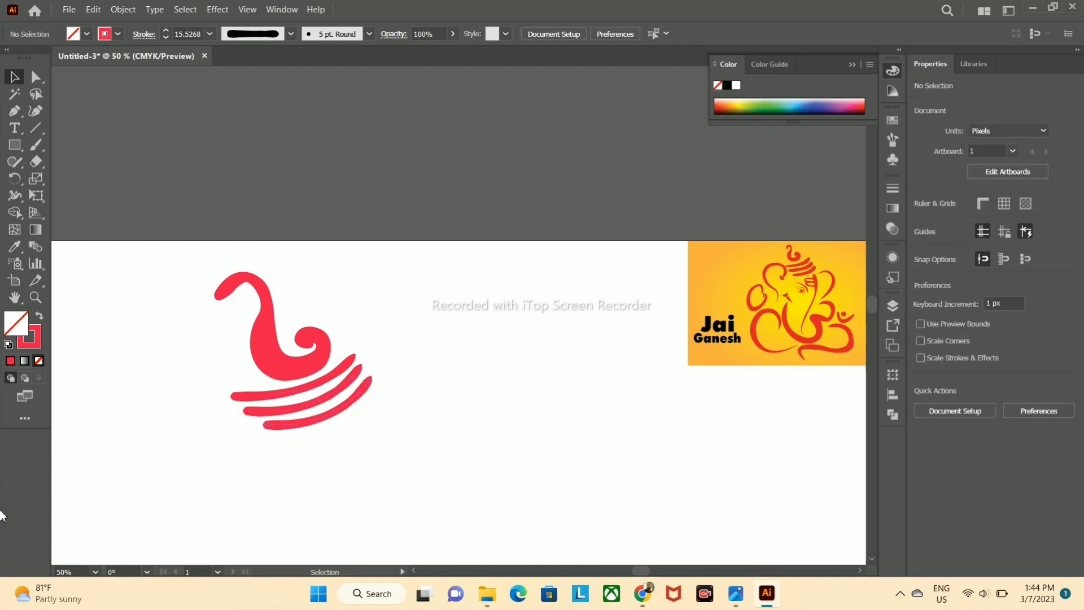
- Draw a long S-shaped line running downward from below the right ends of the stripes with the Pen tool
key(p)
click(363, 416)
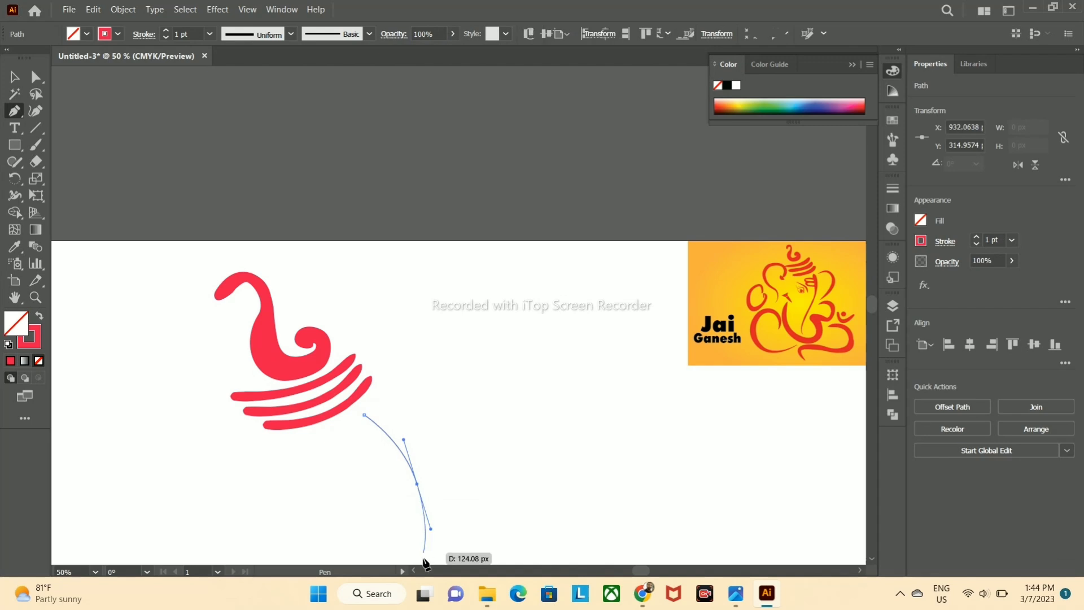
scroll(417, 525, down, 3)
scroll(403, 446, down, 3)
drag(411, 496, 440, 559)
- Give the long S-shaped line a 20 pt stroke with the tapered width profile
click(17, 78)
drag(505, 252, 502, 342)
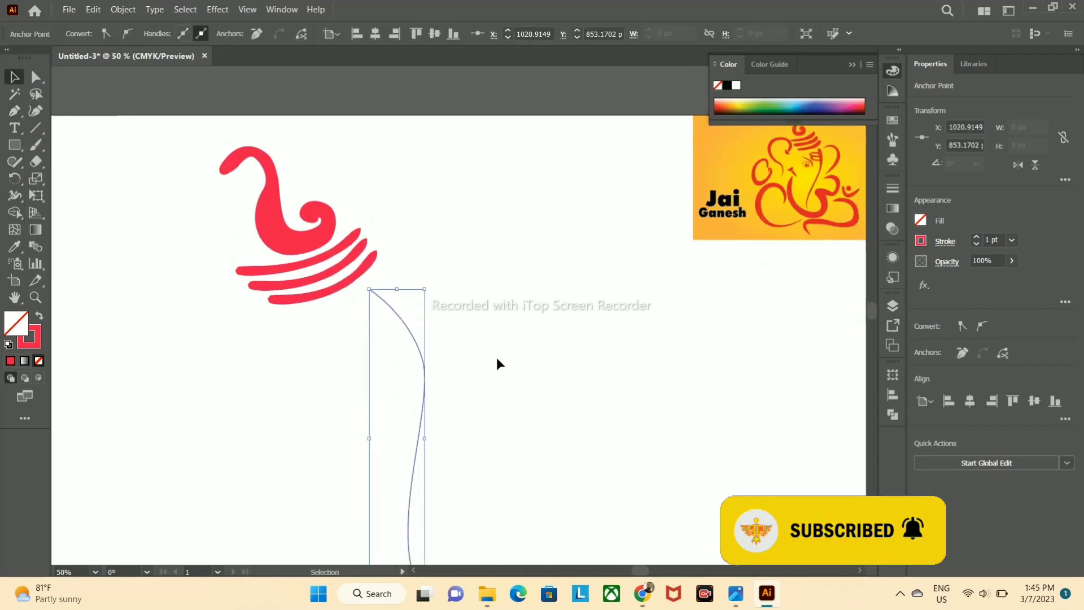
scroll(496, 358, down, 2)
click(440, 333)
click(424, 338)
click(291, 34)
click(234, 164)
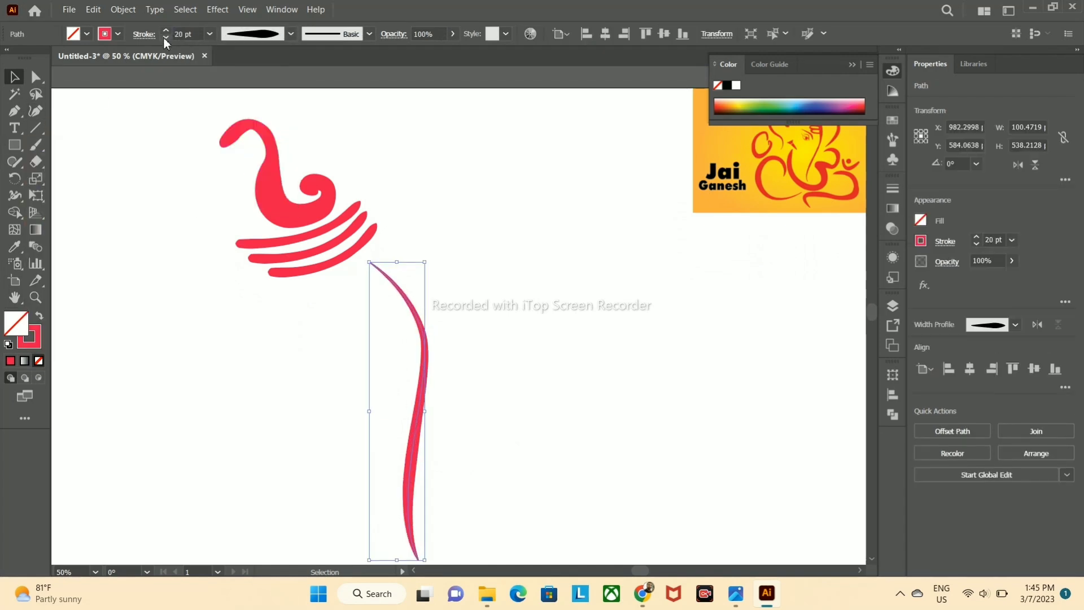
- Set the S-shaped line's stroke to 19 pt, rotate it about 7° clockwise and position it below the stripes
scroll(536, 218, down, 1)
drag(428, 551, 412, 557)
drag(429, 368, 421, 361)
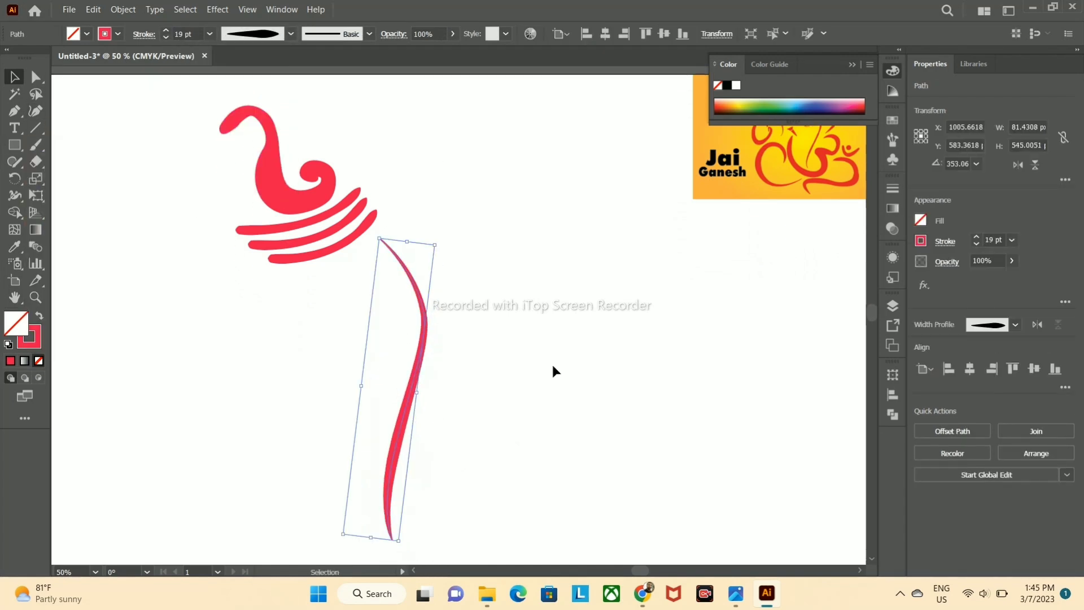
drag(644, 358, 525, 363)
click(450, 337)
mouse_move(304, 335)
mouse_down()
mouse_move(312, 329)
mouse_move(297, 346)
mouse_up()
click(363, 303)
- Widen the upper end and upper bend of the S-shaped line with the Width tool
scroll(372, 330, up, 1)
scroll(370, 332, up, 3)
drag(317, 389, 551, 319)
key(shift+w)
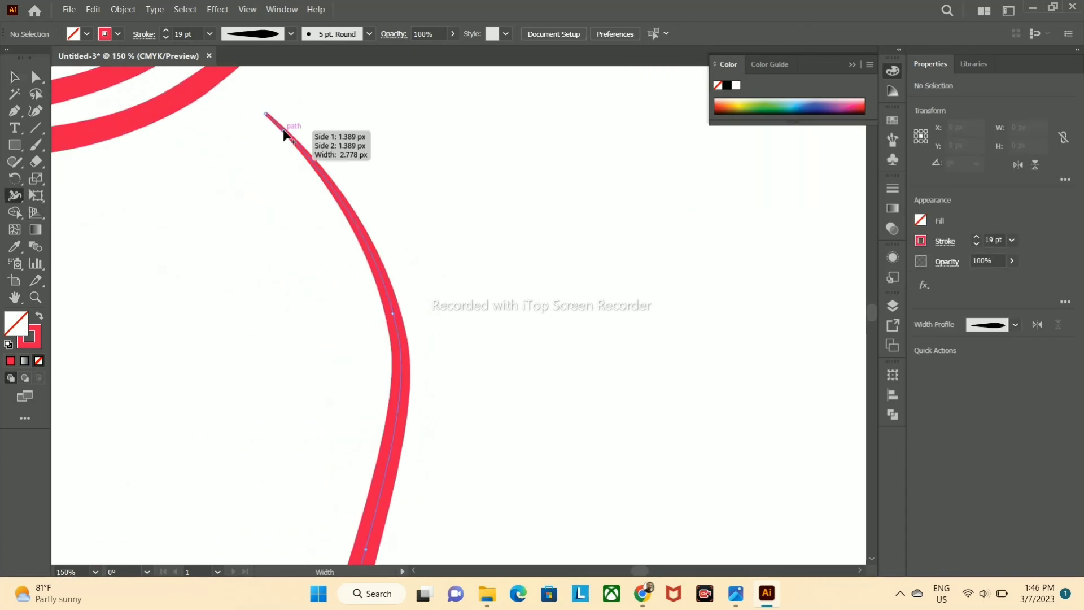
drag(277, 134, 317, 169)
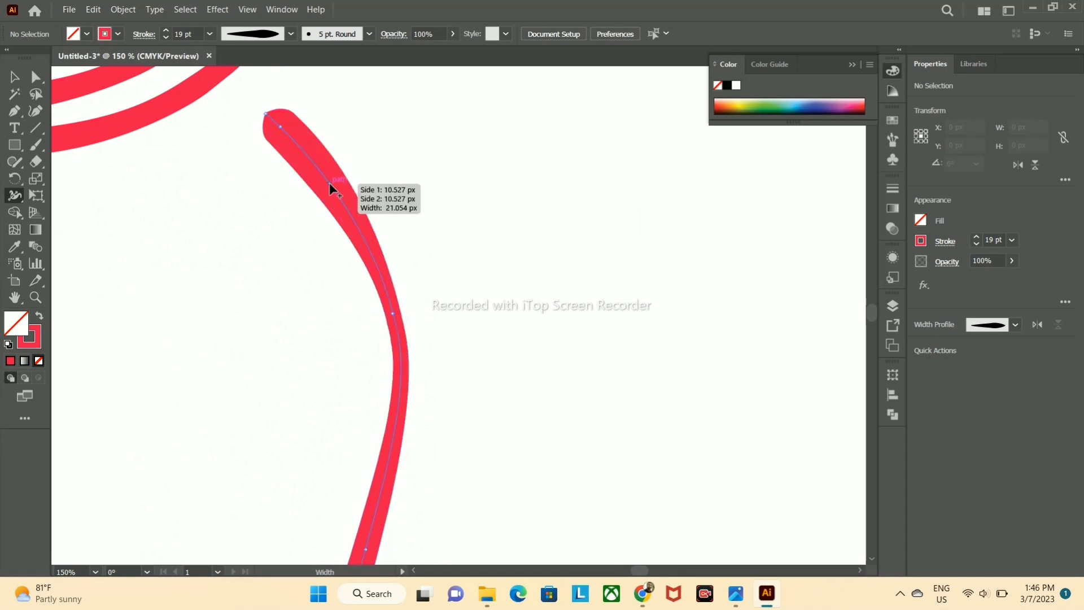
drag(390, 317, 370, 318)
scroll(433, 279, down, 3)
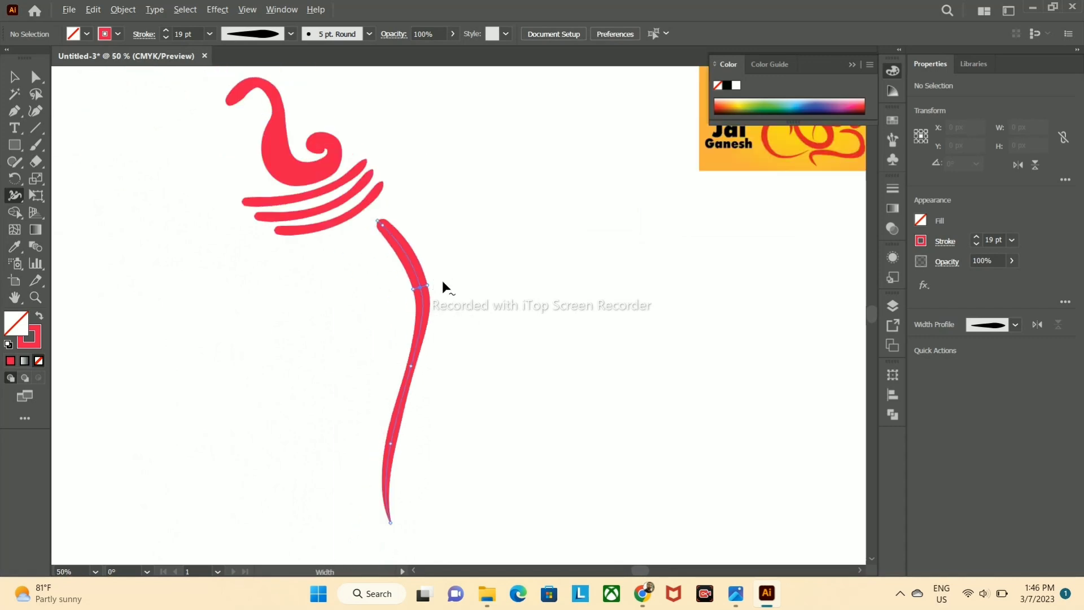
- Thicken the middle section of the long S-shaped line with the Width tool
drag(525, 290, 335, 299)
drag(220, 380, 228, 382)
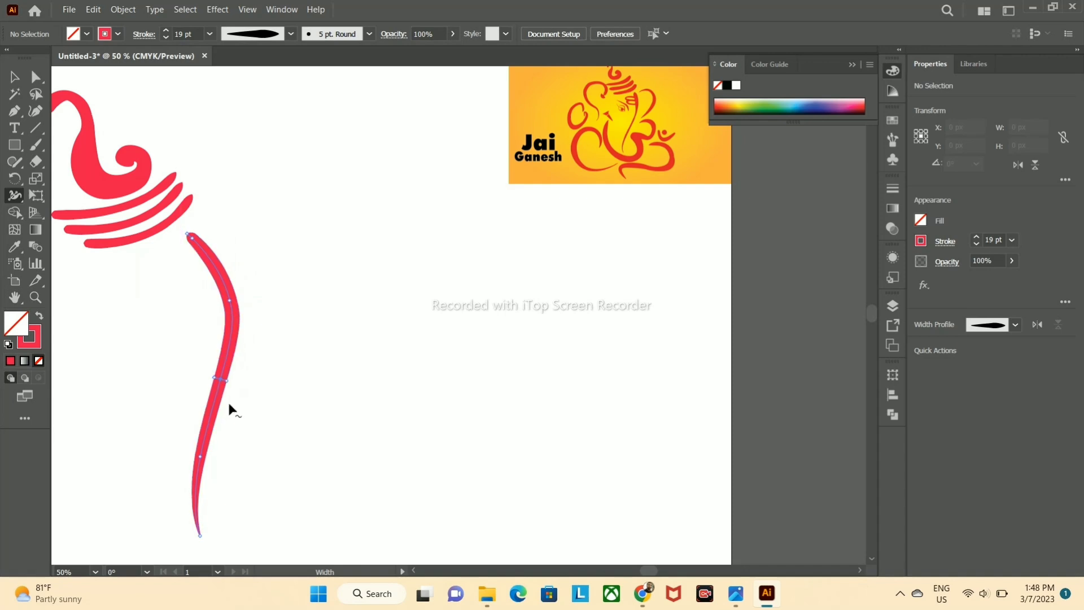
click(1054, 508)
- Draw an arch-shaped ear line to the right of the S-shaped line's upper end with the Pen tool
scroll(428, 452, down, 1)
key(p)
click(212, 214)
mouse_move(277, 163)
mouse_down()
mouse_move(330, 170)
mouse_move(313, 178)
mouse_up()
- Give the arch-shaped ear line the tapered width profile and a 15 pt stroke
click(14, 77)
click(144, 35)
click(369, 34)
click(291, 34)
click(245, 168)
click(166, 30)
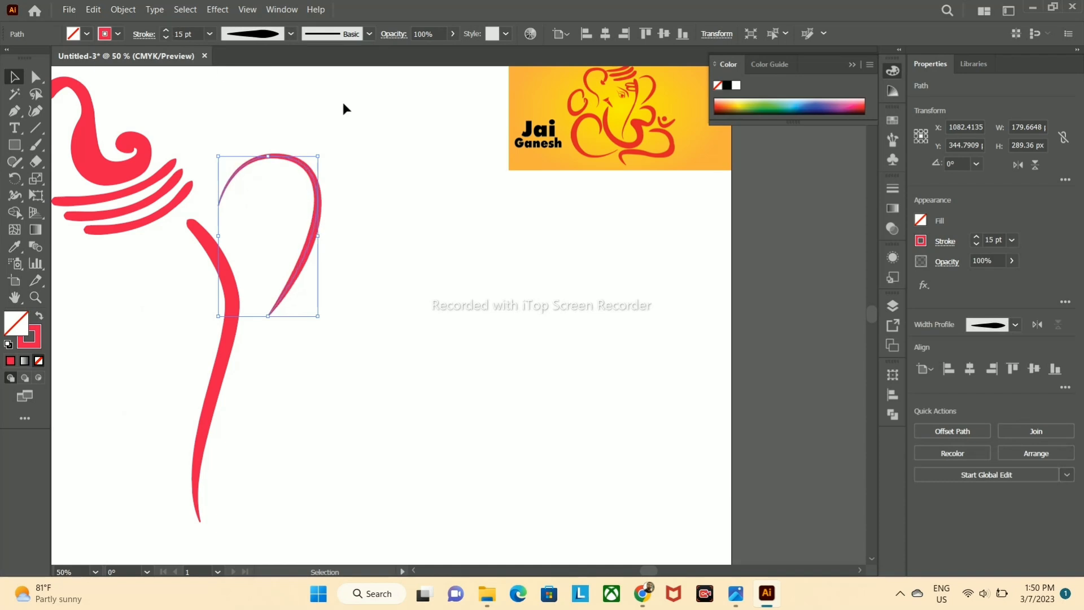
- Widen the starting end, top and outer bend of the arch-shaped ear line with the Width tool
click(236, 129)
click(21, 201)
scroll(302, 198, up, 3)
scroll(274, 174, up, 2)
scroll(274, 174, left, 2)
drag(227, 252, 234, 259)
scroll(481, 215, down, 1)
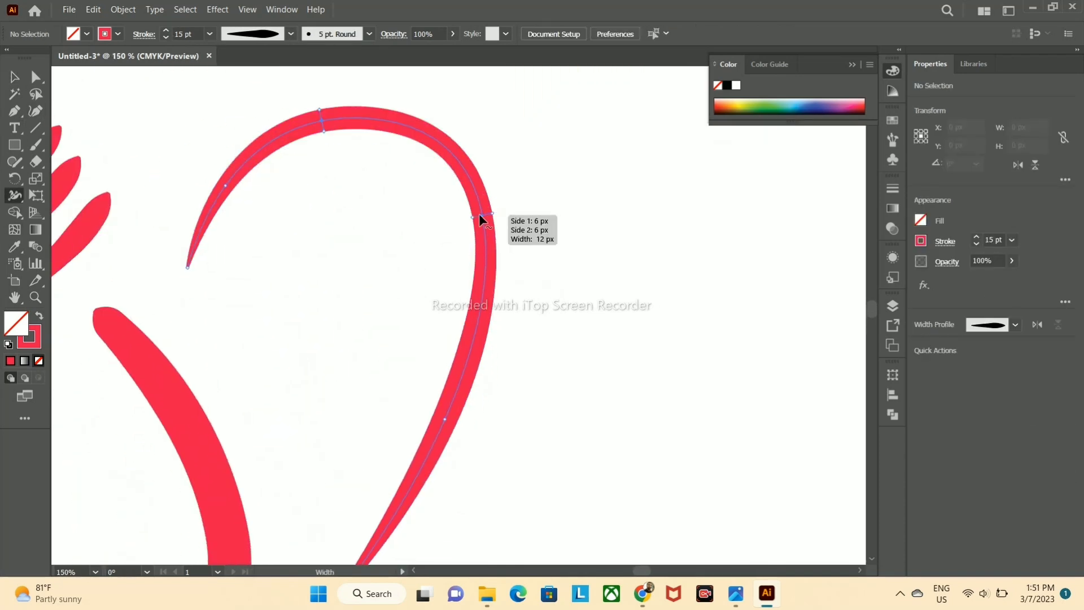
scroll(467, 319, down, 2)
scroll(243, 178, down, 4)
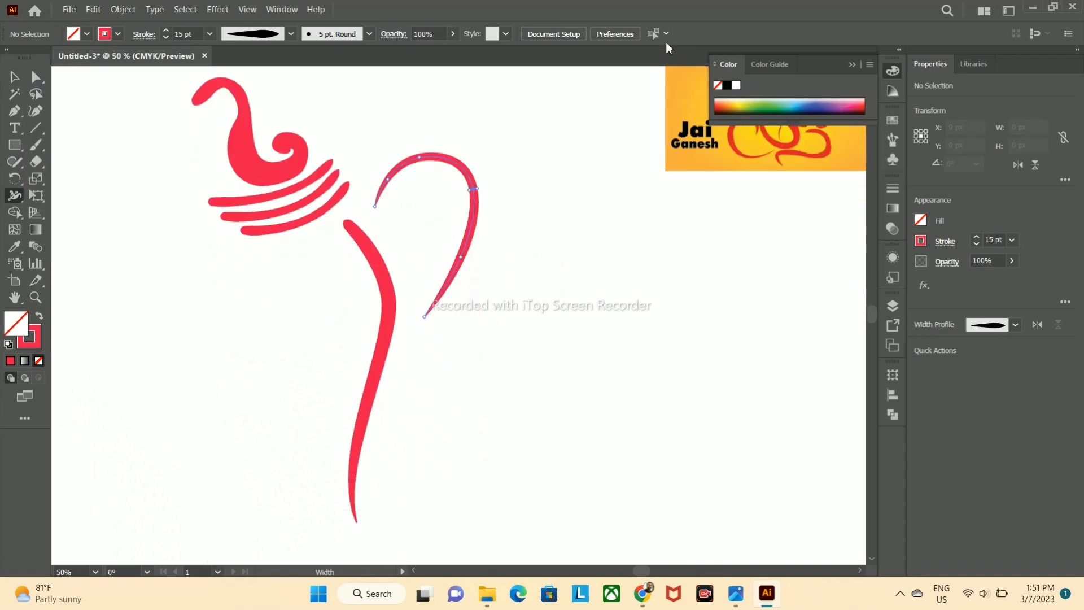
- Draw the body curve with the Pen tool: a loop right of the S-shaped line's lower end, a notch, and a sweep under the line and up its left side
click(389, 439)
drag(451, 468, 447, 485)
drag(459, 527, 461, 528)
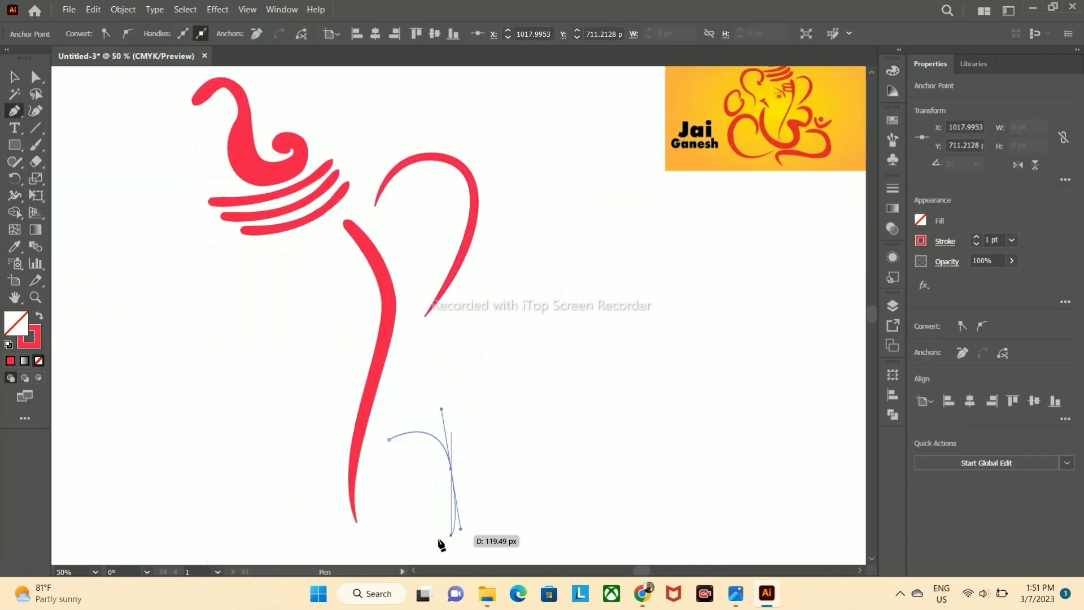
scroll(355, 480, down, 2)
drag(382, 444, 406, 494)
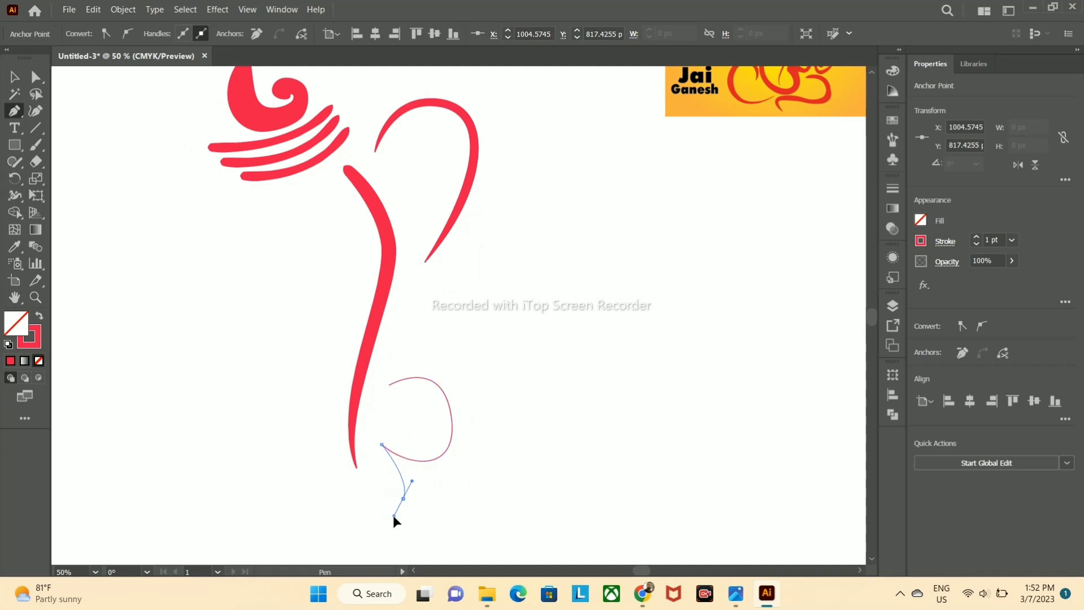
scroll(357, 531, up, 1)
drag(250, 290, 297, 153)
- Round out the body curve's loop and lower sweep with the Curvature tool
click(36, 111)
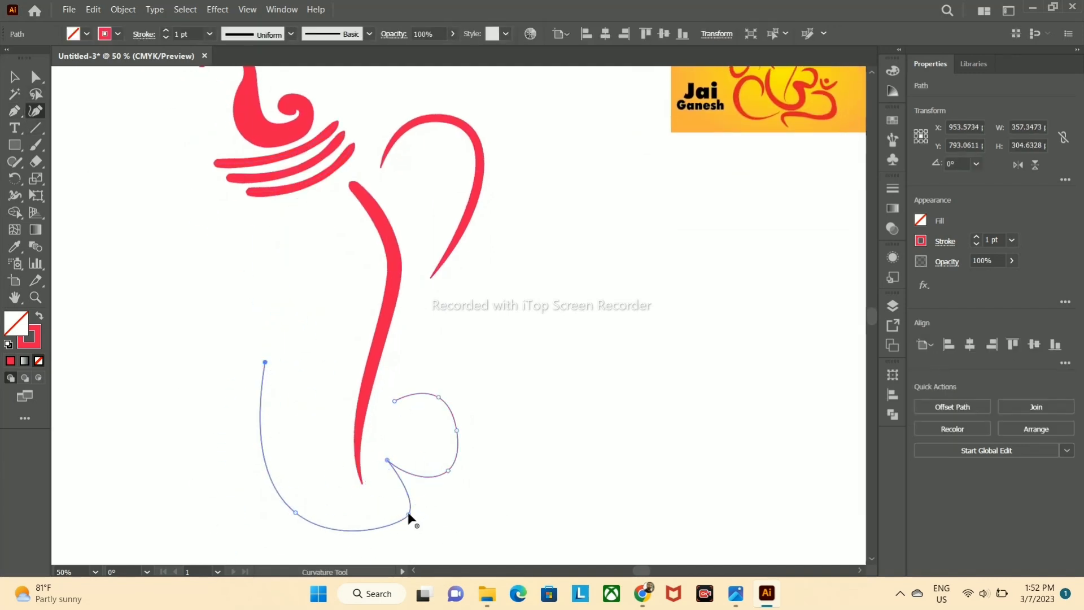
drag(408, 523, 413, 522)
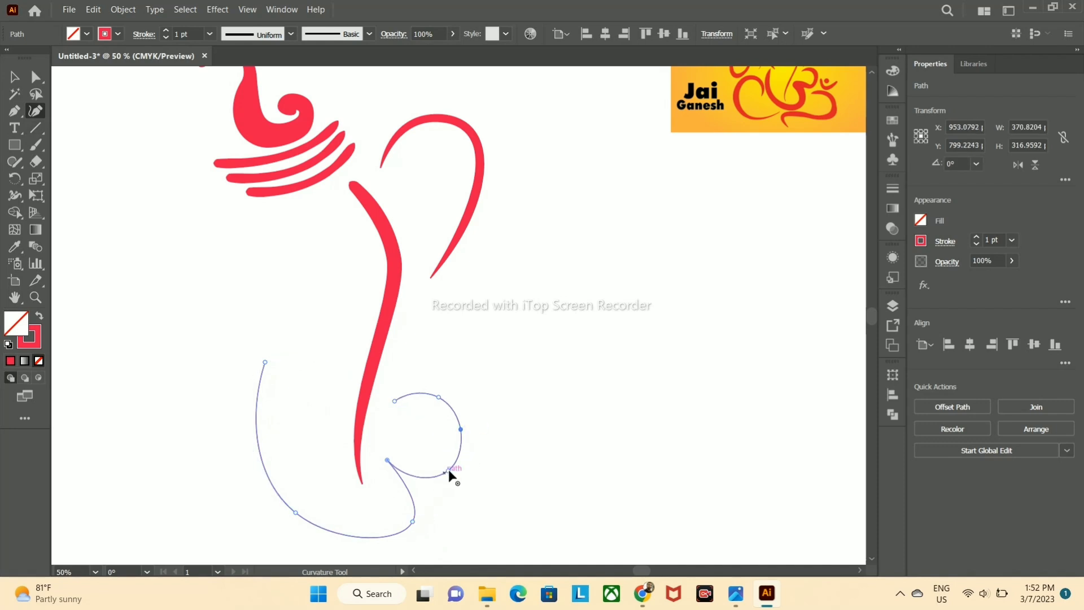
drag(446, 470, 444, 476)
- Apply the tapered width profile and a 19 pt stroke to the body curve
click(257, 35)
click(226, 71)
click(14, 77)
click(167, 31)
click(167, 31)
click(166, 31)
click(167, 31)
click(167, 32)
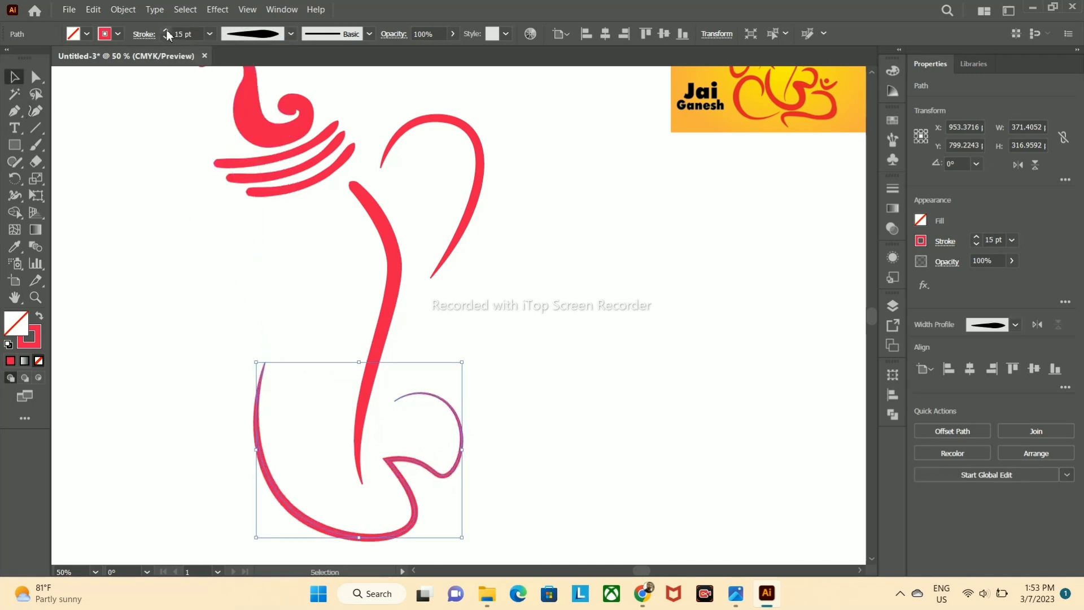
click(167, 31)
click(167, 31)
- Widen the body curve's loop at its upper end and outer bend with the Width tool
scroll(446, 459, up, 3)
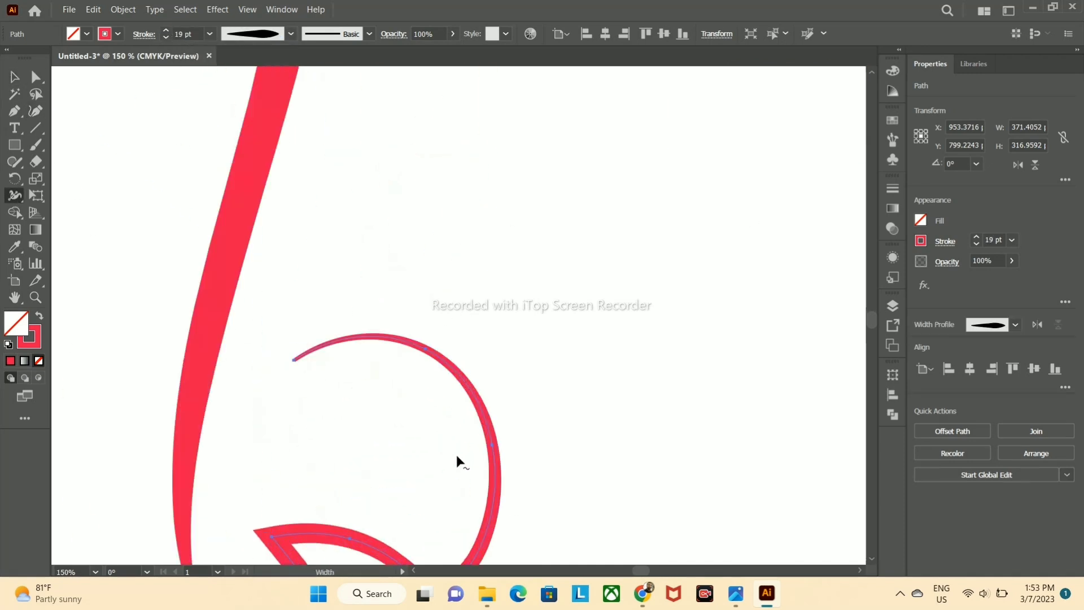
drag(346, 338, 350, 352)
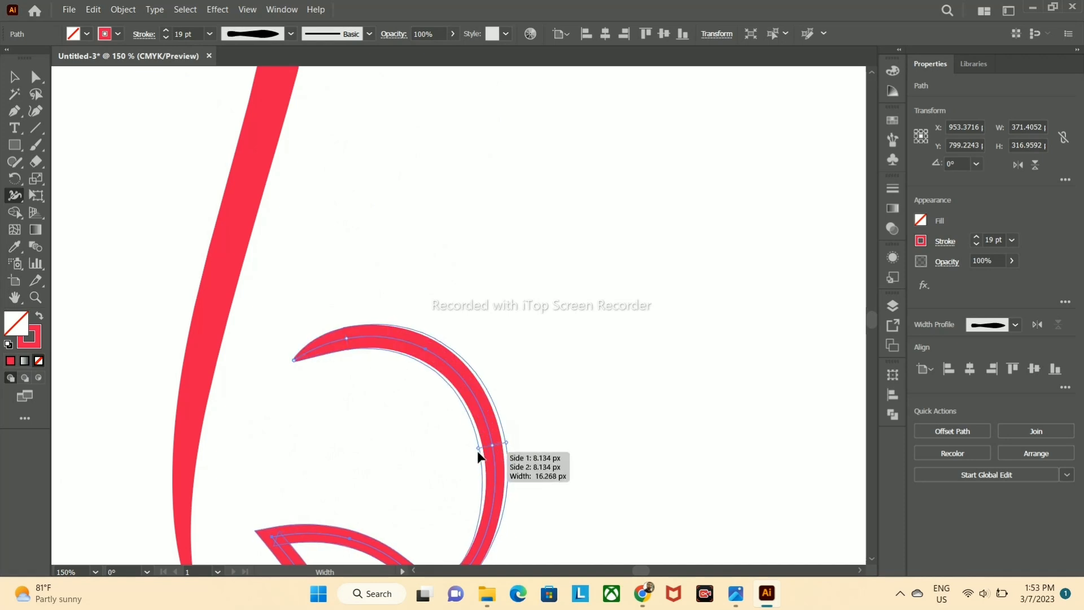
scroll(440, 472, down, 3)
mouse_move(466, 449)
mouse_down()
mouse_move(462, 439)
mouse_move(455, 449)
mouse_move(471, 423)
mouse_move(469, 438)
mouse_move(460, 435)
mouse_up()
scroll(469, 426, up, 2)
drag(405, 411, 391, 429)
drag(282, 344, 272, 380)
drag(140, 343, 153, 353)
scroll(228, 341, down, 5)
- Thicken the notch and the lower sweep of the body curve with the Width tool
key(space)
drag(397, 325, 314, 446)
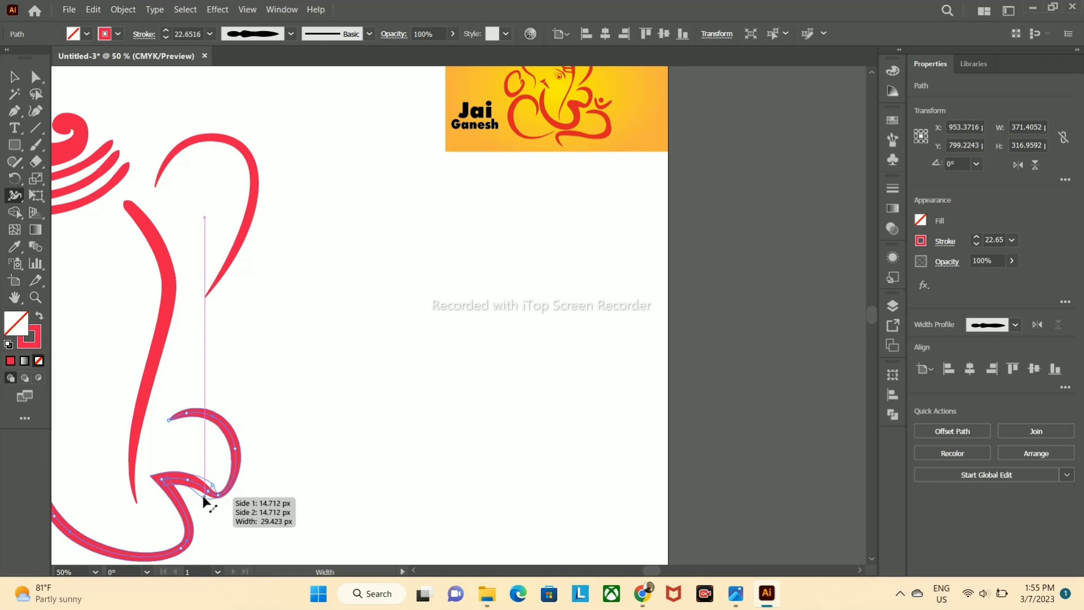
key(space)
mouse_move(254, 538)
mouse_down()
mouse_move(293, 465)
mouse_move(262, 507)
mouse_up()
mouse_move(188, 473)
mouse_down()
mouse_move(194, 503)
mouse_move(186, 520)
mouse_move(175, 518)
mouse_up()
key(space)
mouse_move(247, 521)
mouse_down()
mouse_move(352, 519)
mouse_move(179, 511)
mouse_move(149, 473)
mouse_up()
- Enlarge the body curve to about 422 × 448 px
key(space)
drag(381, 363, 411, 328)
key(v)
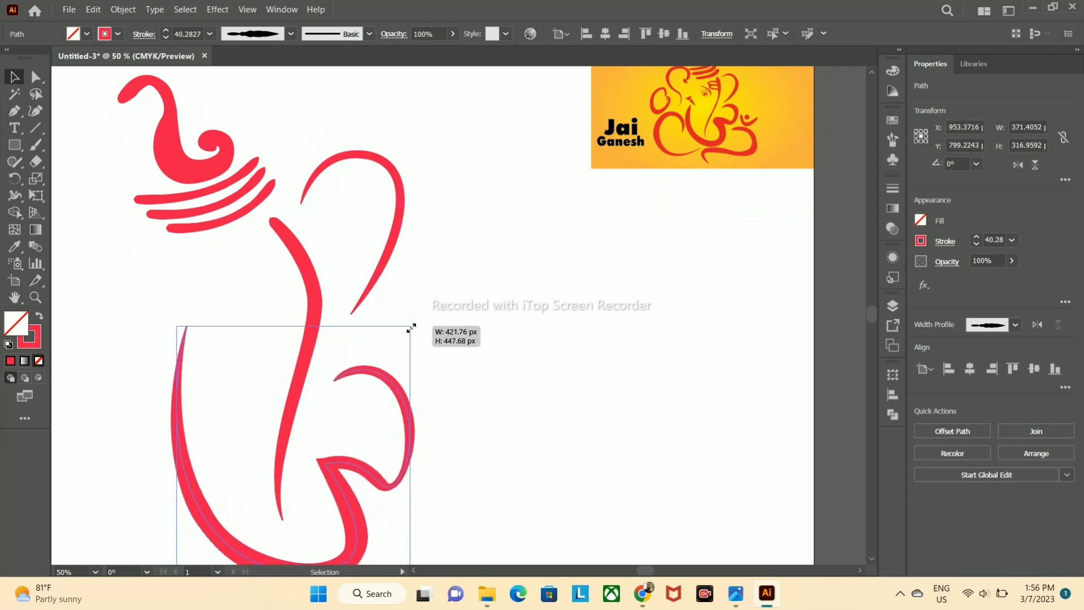
scroll(201, 444, down, 1)
- Lower the body curve's free left end and extend the S-shaped line's lower end downward with the Direct Selection tool
key(a)
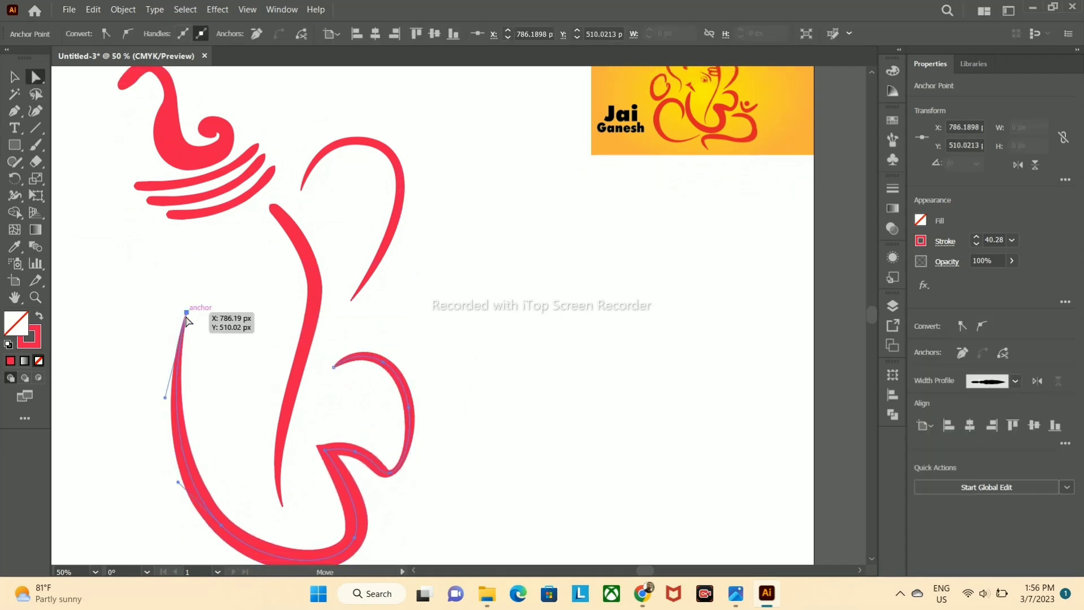
drag(212, 529, 205, 533)
drag(281, 507, 265, 542)
drag(280, 541, 277, 534)
- Shift the whole body curve slightly to the left
click(341, 480)
key(v)
drag(340, 449, 331, 446)
- Lengthen the arch-shaped ear line by moving its lower end anchor down toward the body loop
click(365, 287)
key(a)
click(347, 301)
drag(346, 301, 339, 330)
click(415, 302)
scroll(418, 297, down, 3)
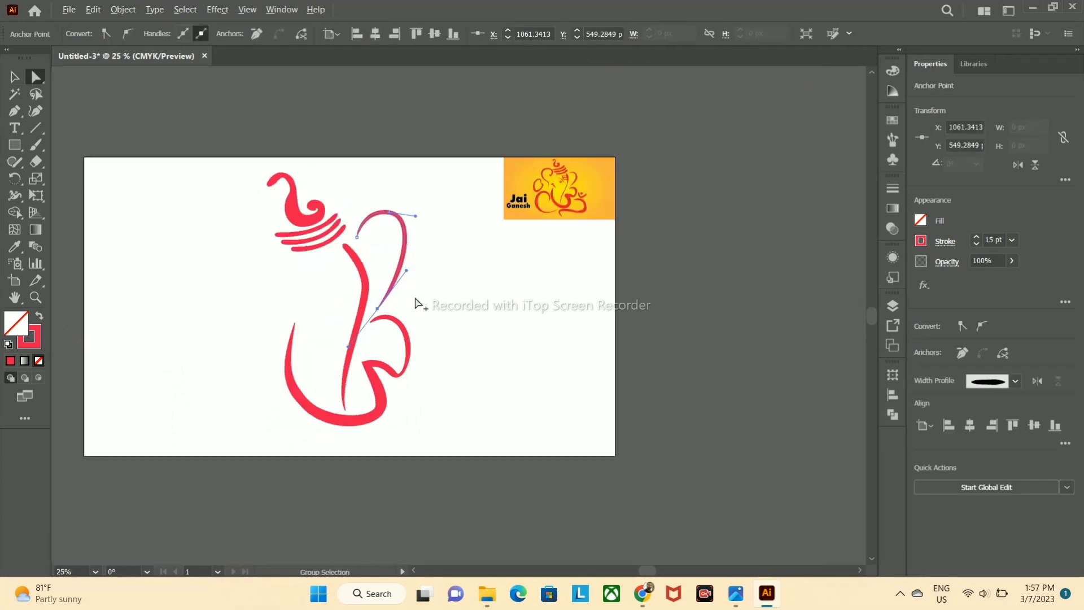
click(426, 325)
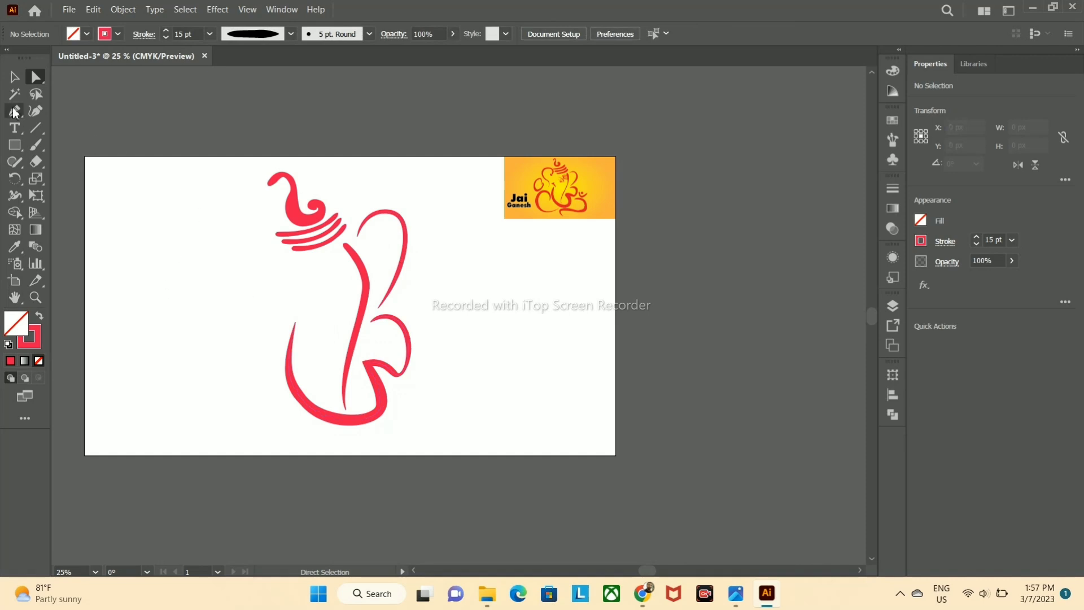
- Draw a base curve bulging right of the body and sweeping back beneath it to a small hook, with an 18 pt tapered stroke
click(391, 382)
drag(433, 400, 446, 426)
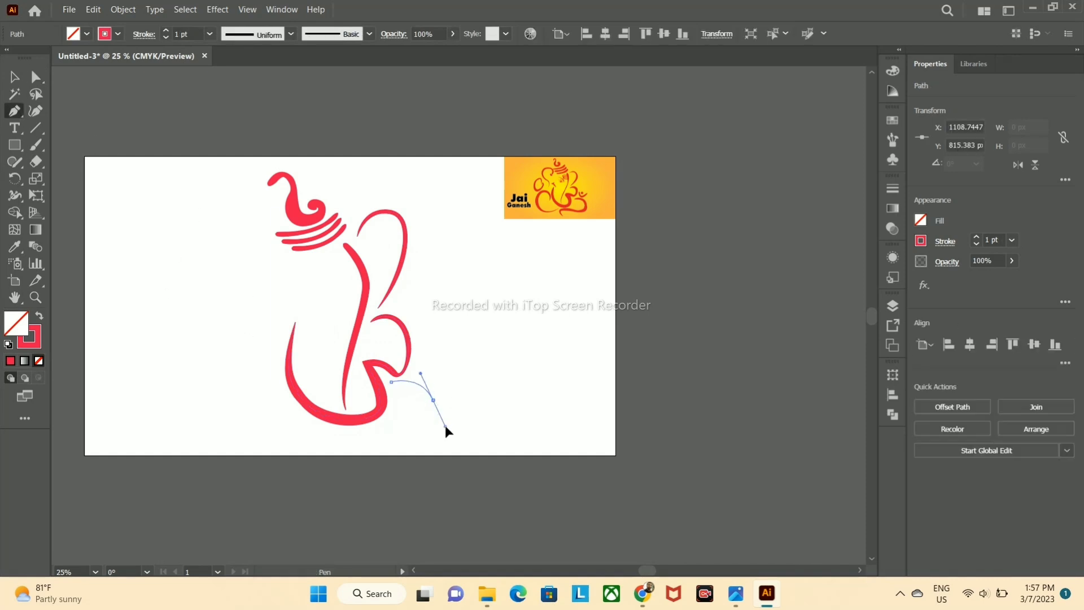
click(333, 448)
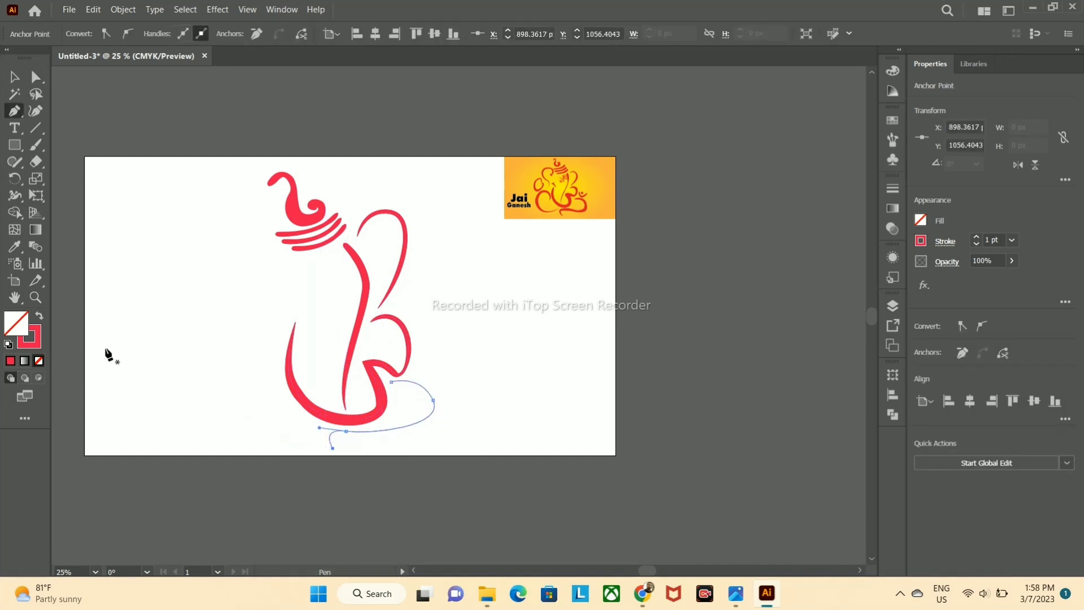
key(v)
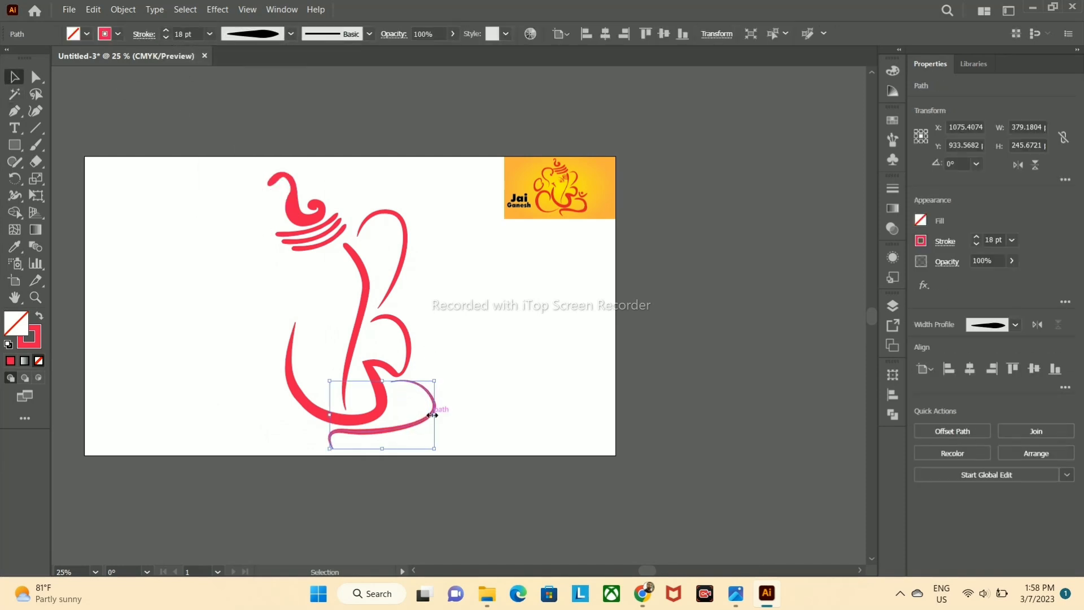
- Widen the base curve's right bend to about 25 pt with the Width tool
key(ctrl+1)
key(shift+w)
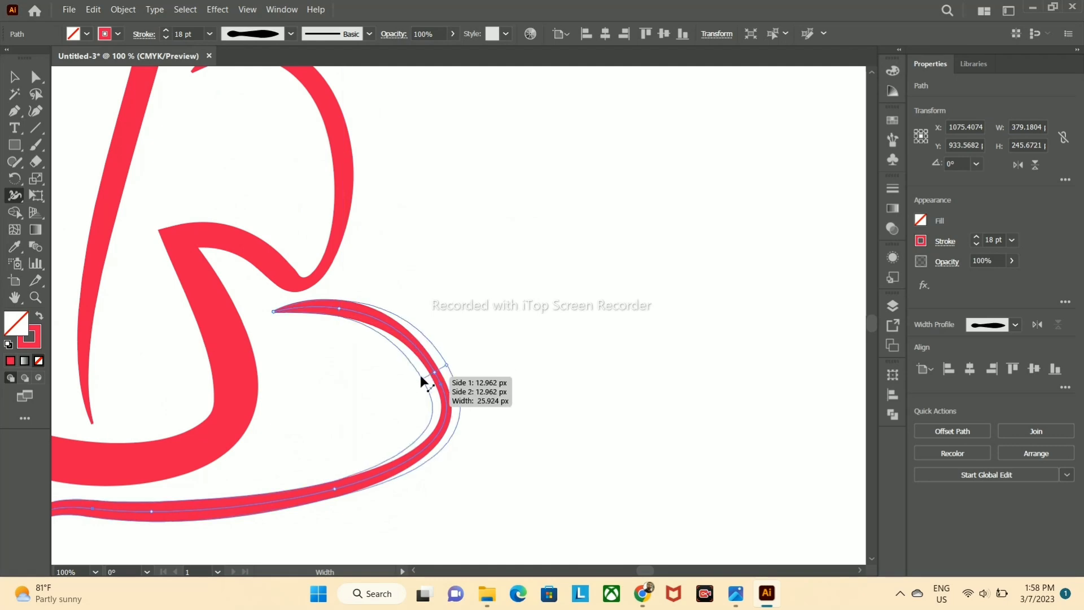
drag(421, 382, 415, 386)
click(16, 79)
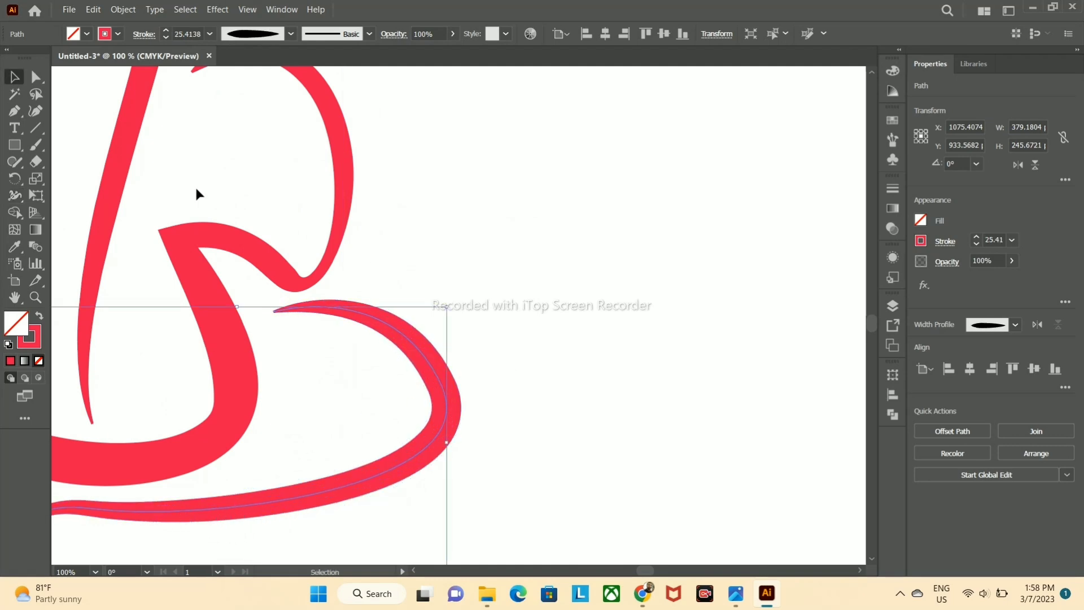
- Draw a small bowl-shaped curve just above the base curve's right bend with the Pen tool
key(ctrl+minus)
key(ctrl+minus)
key(ctrl+minus)
key(p)
click(306, 335)
drag(344, 353, 396, 325)
- Apply the tapered width profile to the small bowl-shaped curve and increase its stroke weight
click(291, 34)
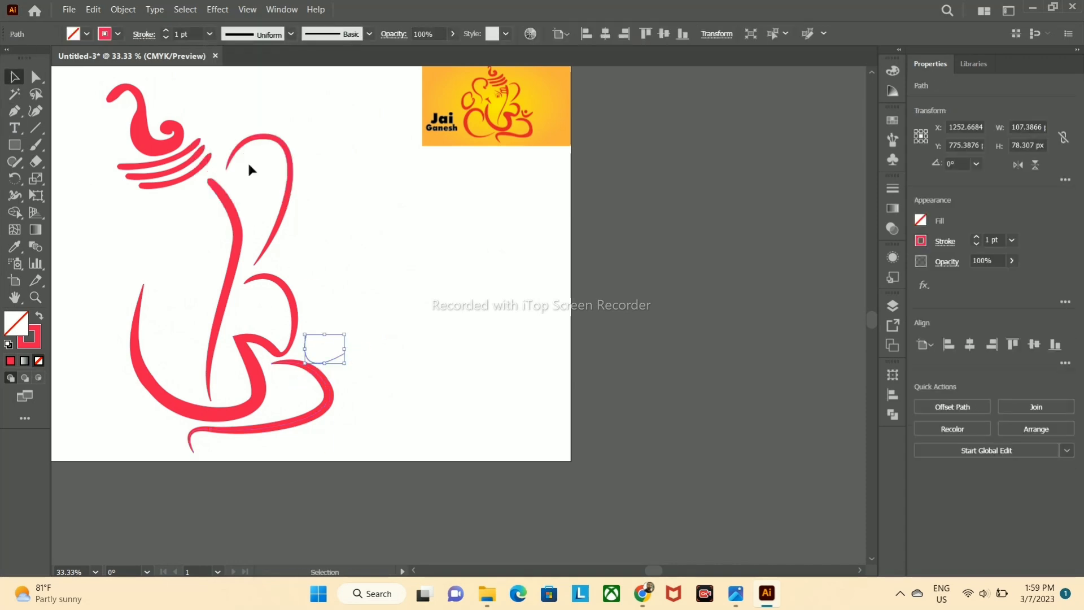
click(252, 167)
click(166, 30)
drag(318, 364, 320, 362)
- Thicken the small bowl-shaped curve with the Width tool
scroll(232, 282, up, 2)
drag(506, 409, 546, 369)
key(shift+w)
mouse_move(429, 380)
mouse_down()
mouse_move(418, 382)
mouse_move(424, 399)
mouse_move(476, 416)
mouse_up()
scroll(473, 394, down, 2)
scroll(471, 389, up, 1)
scroll(472, 390, down, 1)
- Draw a circle about 43 px in diameter inside the small bowl-shaped curve and fill it solid red
right_click(19, 148)
click(60, 178)
mouse_move(487, 325)
mouse_down()
mouse_move(507, 345)
mouse_move(464, 380)
mouse_up()
click(13, 76)
key(comma)
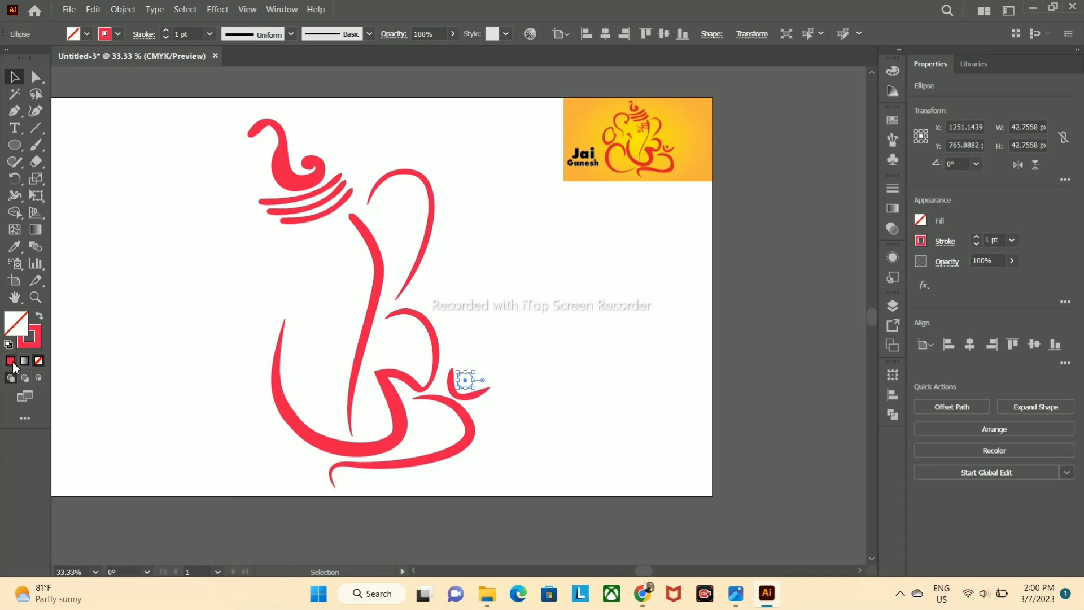
click(516, 300)
- Try to draw an unfilled ear outline to the left of the stripes with the Pen tool
click(17, 112)
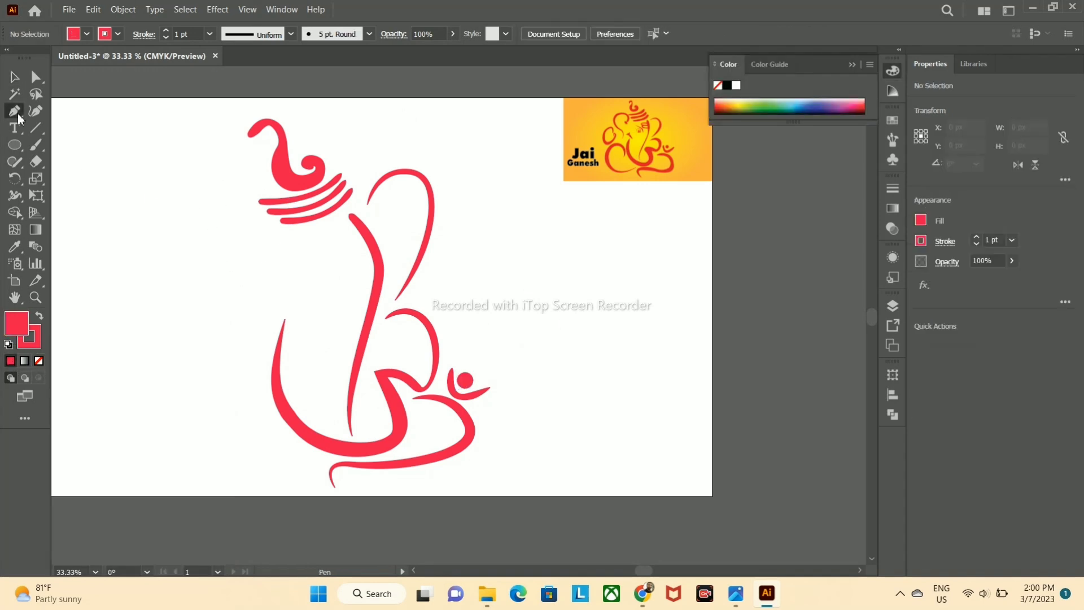
click(263, 232)
drag(241, 196, 217, 190)
drag(199, 235, 211, 269)
click(40, 361)
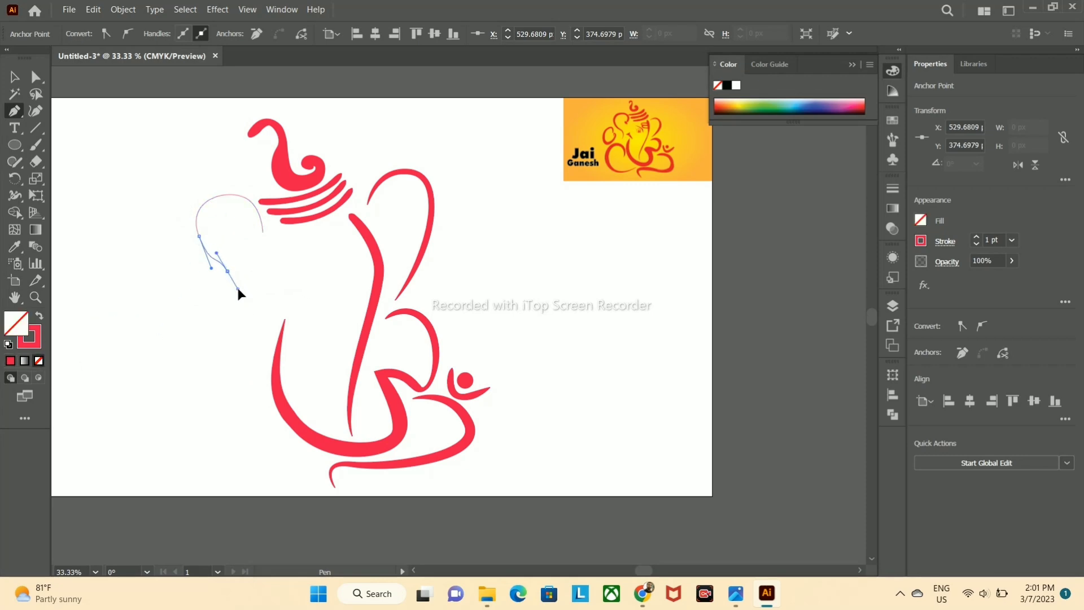
drag(231, 300, 229, 307)
key(Escape)
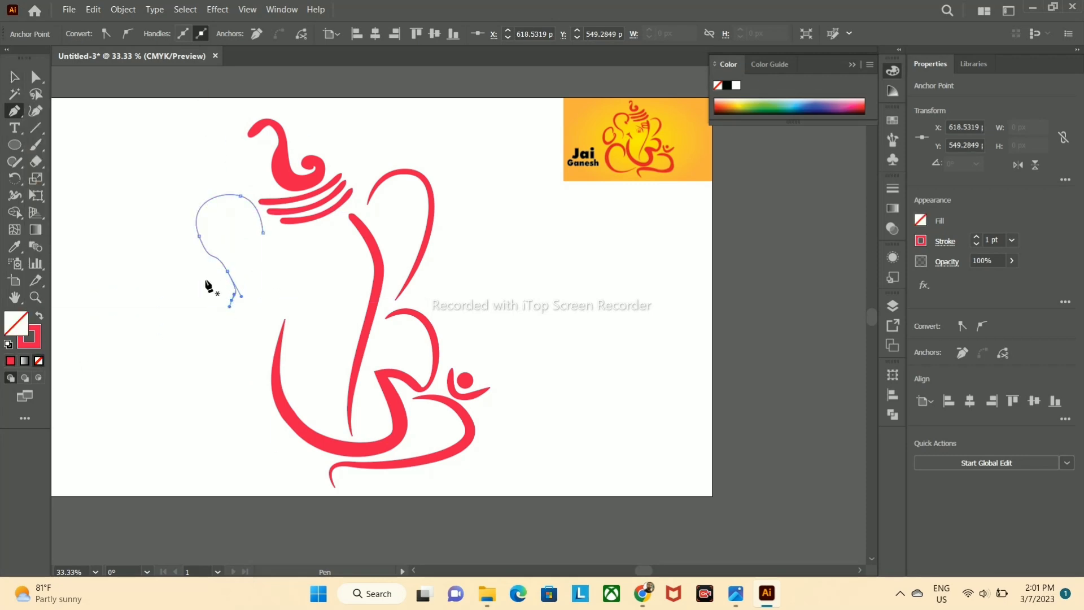
- Try to reshape the lower end of the left ear outline with the Direct Selection tool, and delete the outline
scroll(239, 288, up, 2)
scroll(218, 271, down, 2)
drag(210, 254, 275, 266)
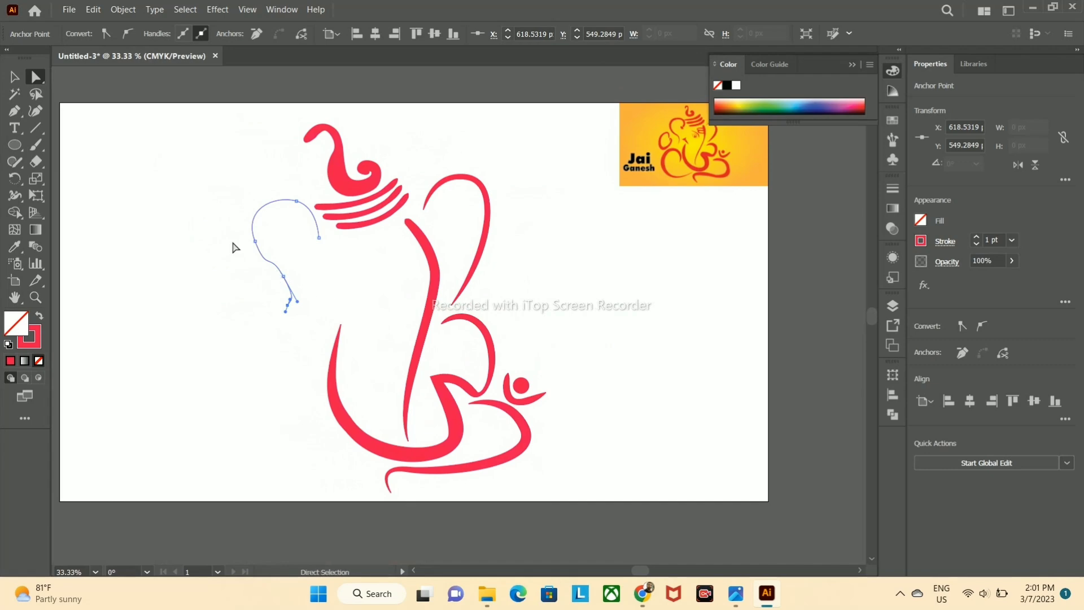
click(274, 264)
click(291, 302)
drag(290, 291, 282, 288)
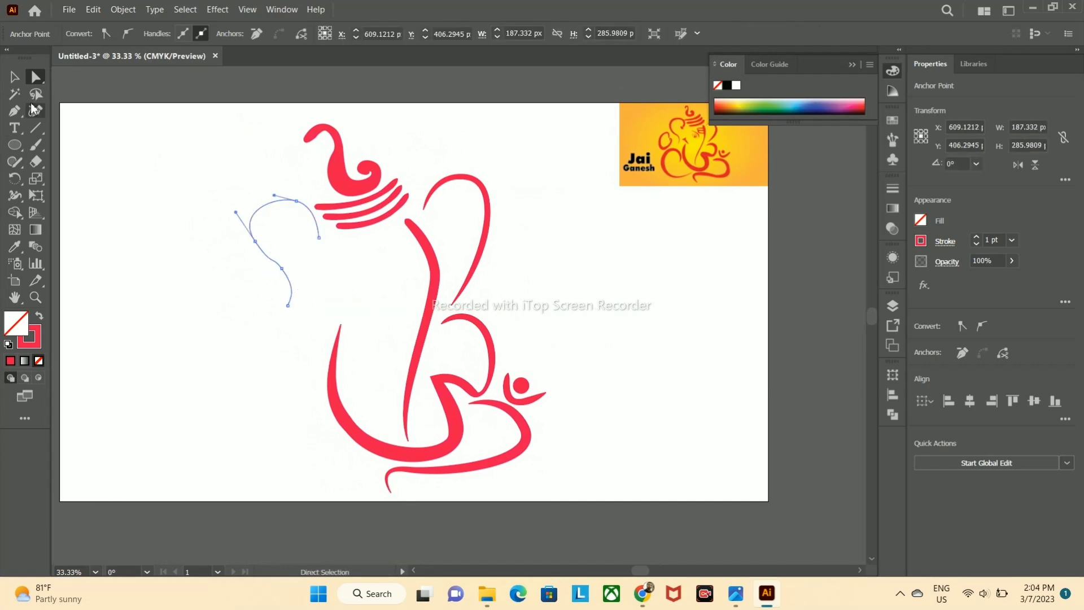
click(19, 78)
click(589, 204)
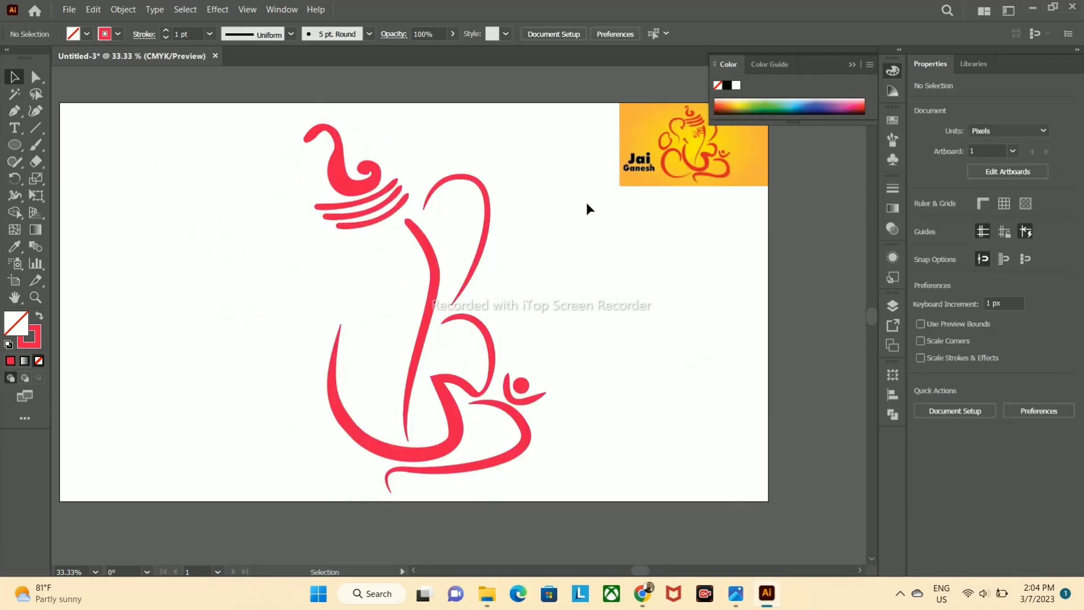
click(15, 111)
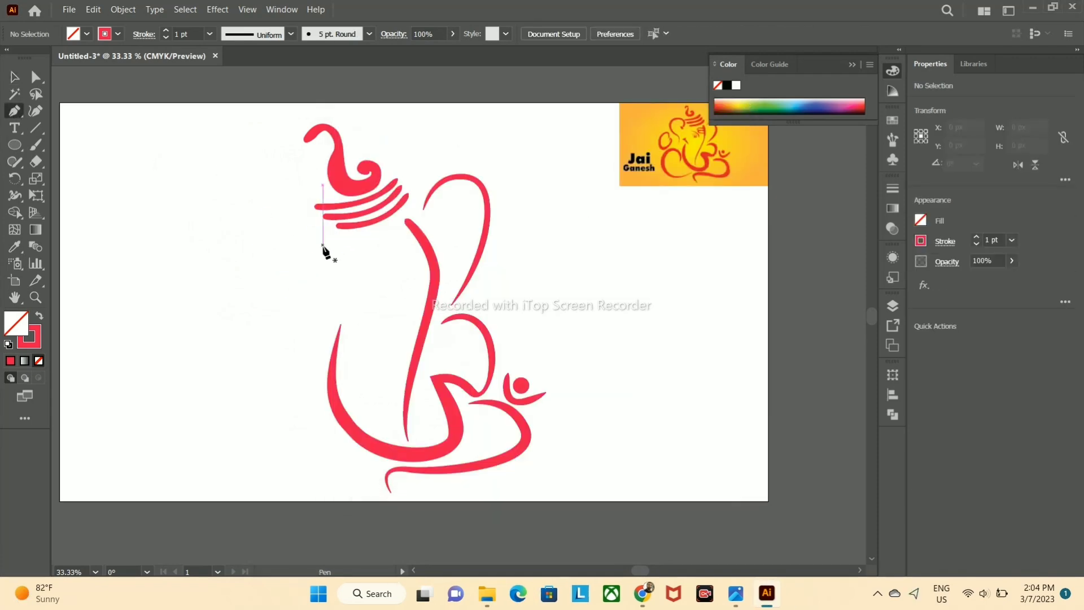
click(309, 246)
mouse_move(299, 204)
mouse_down()
mouse_move(288, 199)
mouse_move(297, 199)
mouse_up()
key(ctrl+z)
key(ctrl+z)
- Draw a rounded left ear outline ending in a short downward hook with the Pen tool, and smooth its lower end with the Curvature tool
click(318, 241)
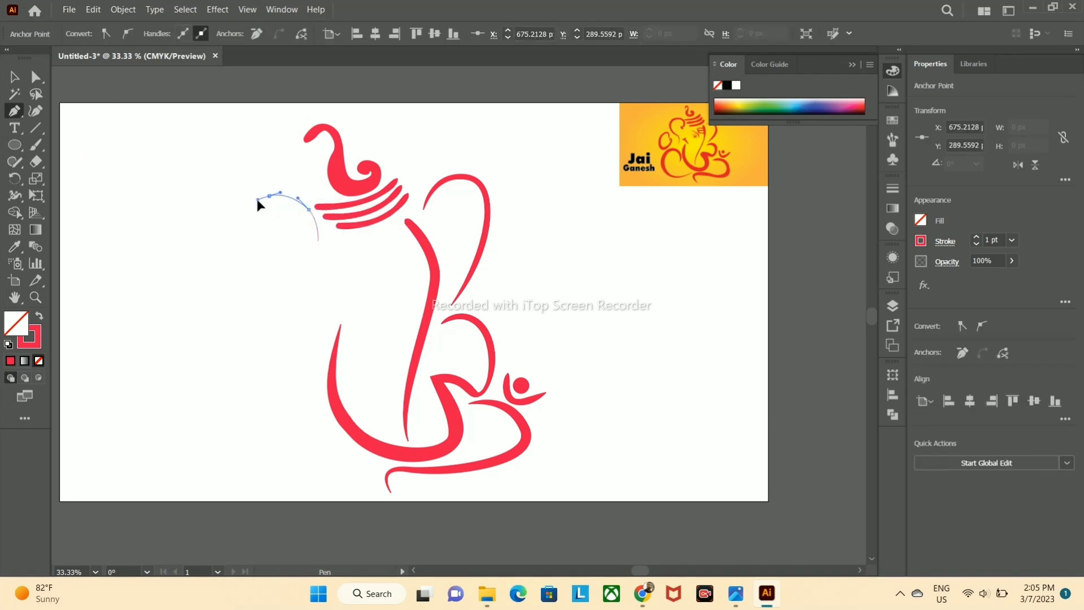
drag(235, 258, 283, 301)
key(ctrl+z)
key(ctrl+z)
key(ctrl+z)
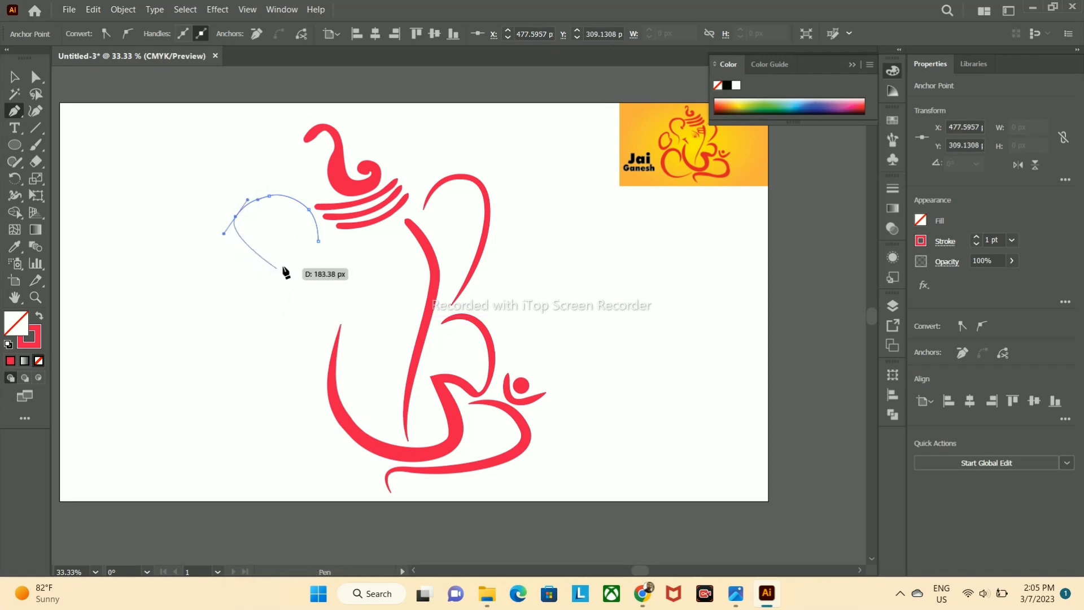
key(ctrl+z)
drag(251, 267, 259, 271)
drag(305, 290, 302, 296)
drag(298, 317, 291, 319)
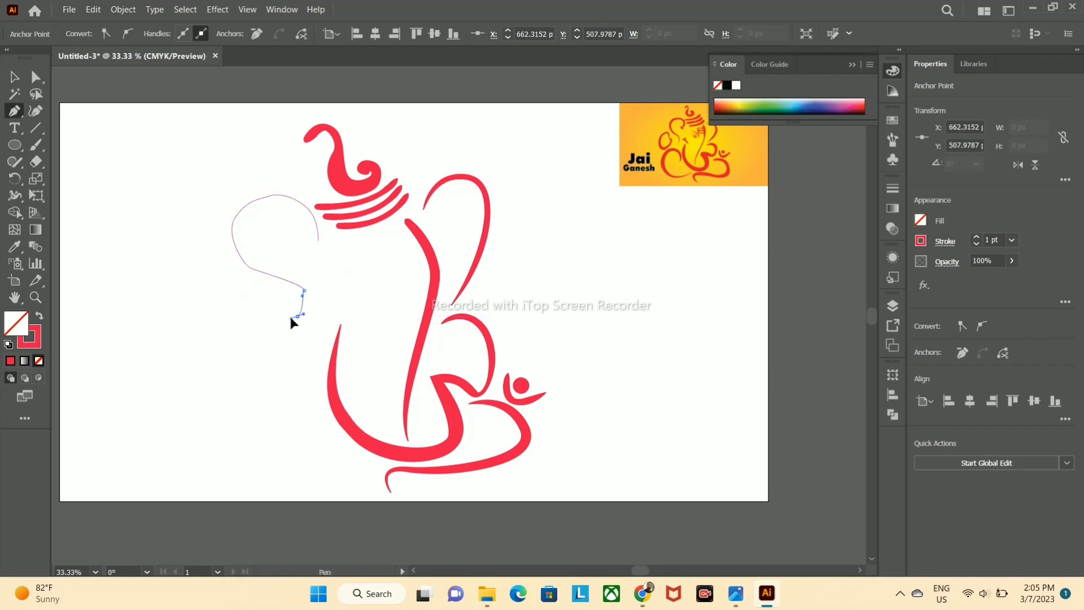
click(16, 78)
click(35, 111)
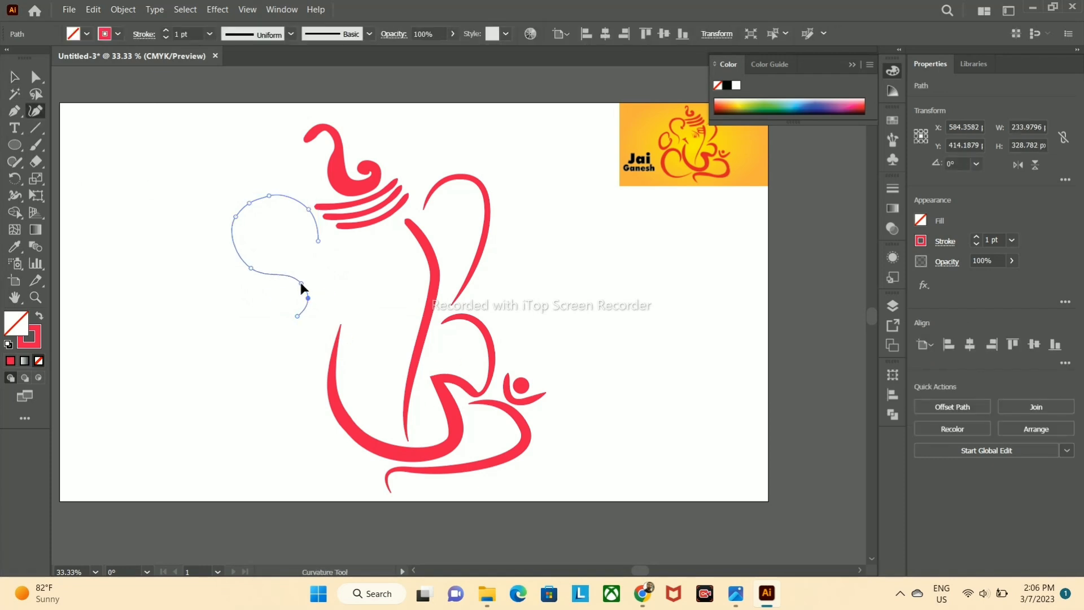
- Give the left ear outline the tapered width profile and a 16 pt stroke
click(14, 76)
click(291, 34)
click(254, 79)
click(166, 29)
click(166, 30)
click(166, 30)
click(166, 30)
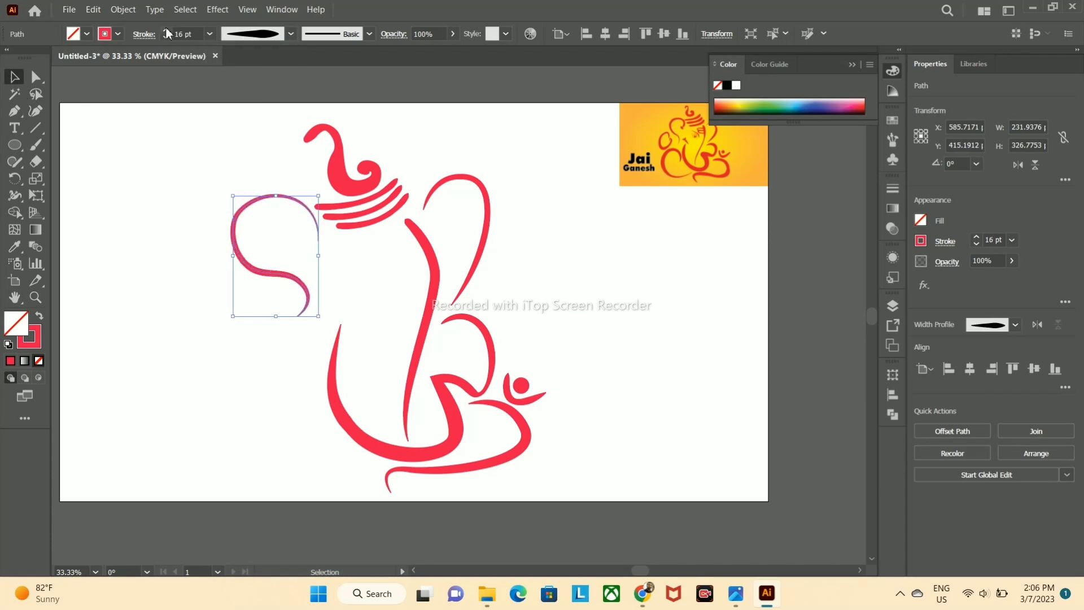
- Widen the upper-right end of the left ear outline with the Width tool, shaping both sides of the stroke
key(ctrl+plus)
key(ctrl+plus)
key(shift+w)
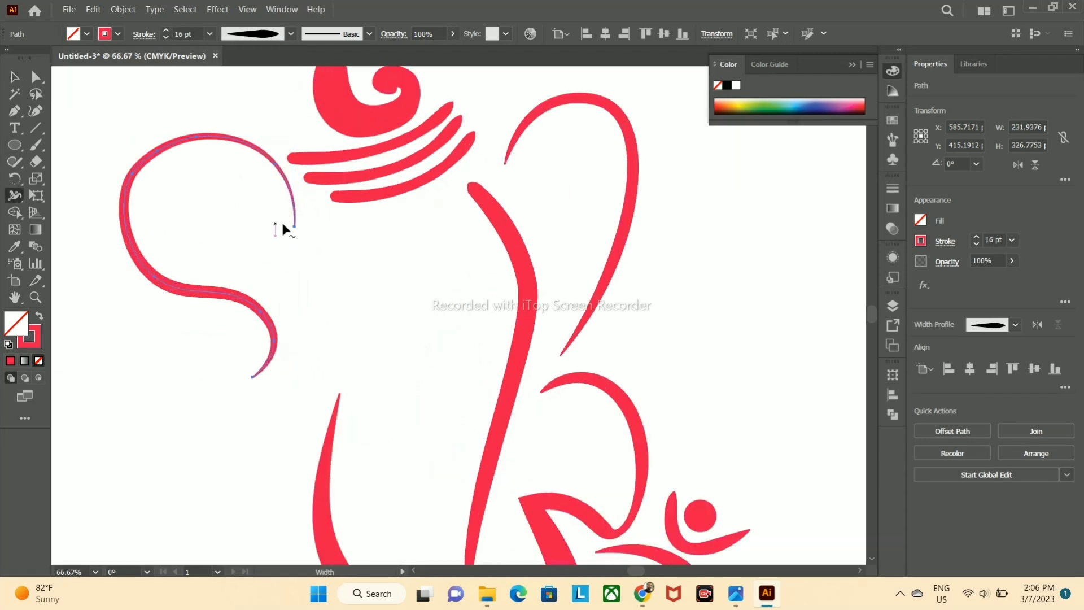
scroll(295, 225, up, 2)
drag(295, 226, 314, 223)
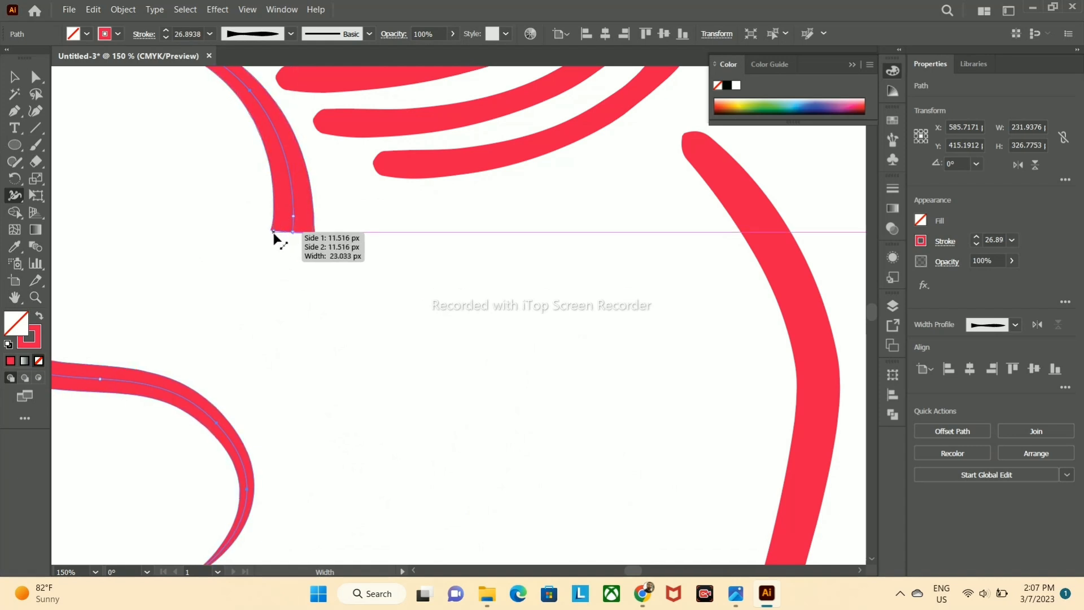
drag(274, 216, 269, 217)
- Draw an ellipse about 48 × 44 px at the ear outline's thick end, with a red fill and no stroke
mouse_move(288, 228)
mouse_down()
mouse_move(262, 228)
mouse_move(265, 191)
mouse_move(288, 245)
mouse_move(300, 232)
mouse_move(271, 230)
mouse_move(292, 240)
mouse_move(296, 226)
mouse_move(331, 291)
mouse_up()
click(14, 144)
click(67, 167)
click(11, 361)
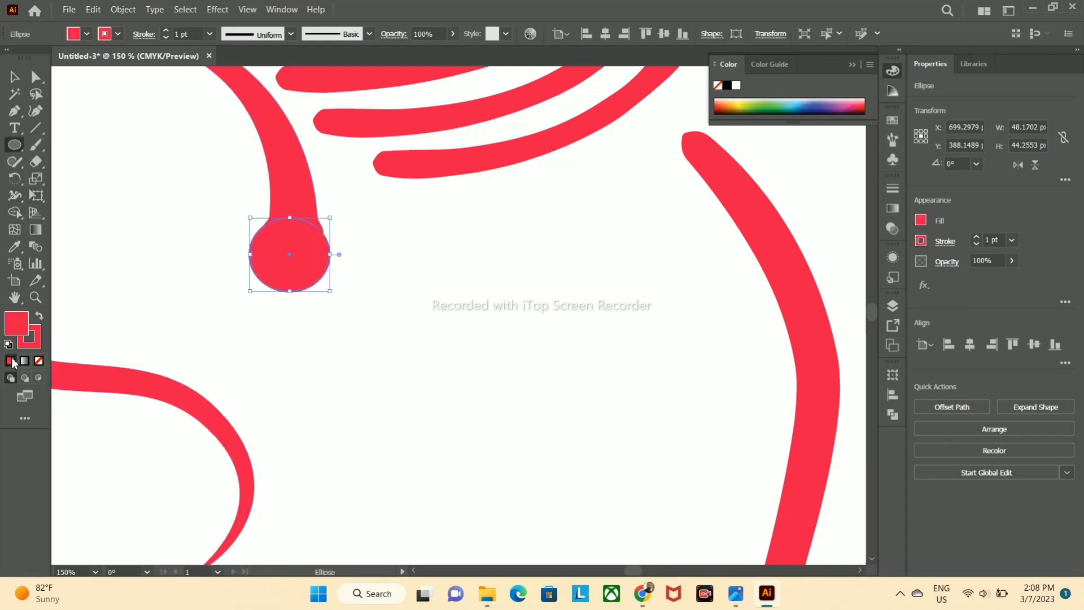
click(34, 342)
click(38, 361)
click(268, 235)
key(Return)
key(ctrl+z)
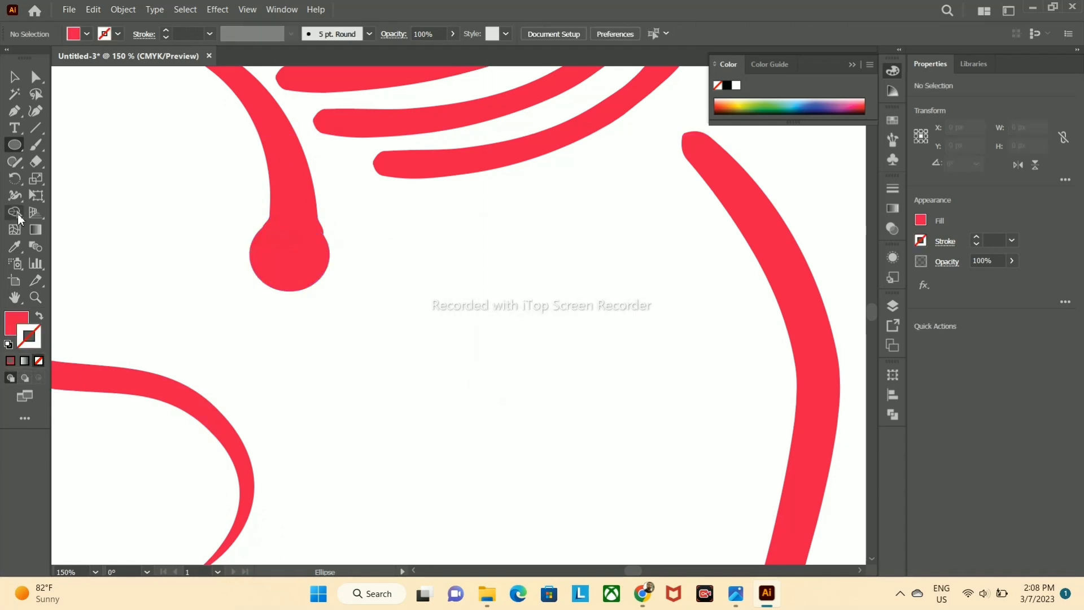
- Adjust the left ear's end anchors with the Direct Selection tool and position the red ellipse so they blend
click(36, 77)
click(292, 201)
drag(290, 240, 289, 264)
drag(293, 231, 264, 193)
mouse_move(289, 275)
mouse_down()
mouse_move(250, 198)
mouse_move(297, 206)
mouse_up()
click(14, 77)
drag(253, 243, 253, 246)
drag(239, 196, 234, 186)
scroll(246, 214, down, 5)
click(390, 230)
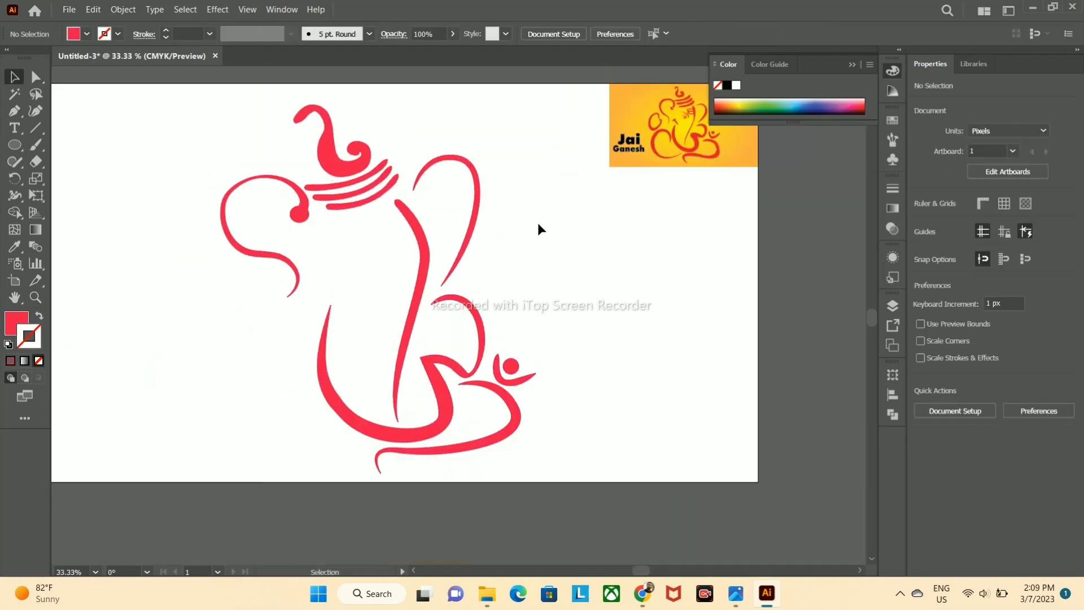
- Draw a large open loop about 440 × 366 px below the left ear with the Pen tool, and smooth it with the Curvature tool
drag(566, 239, 500, 263)
key(p)
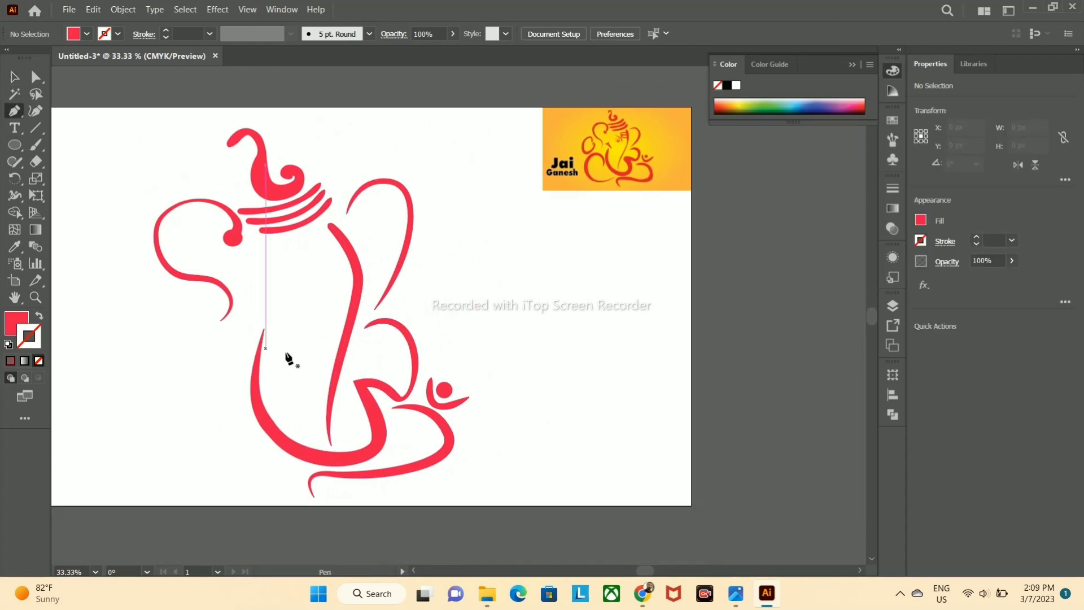
click(237, 412)
mouse_move(237, 363)
mouse_down()
mouse_move(225, 361)
mouse_move(225, 339)
mouse_up()
click(191, 342)
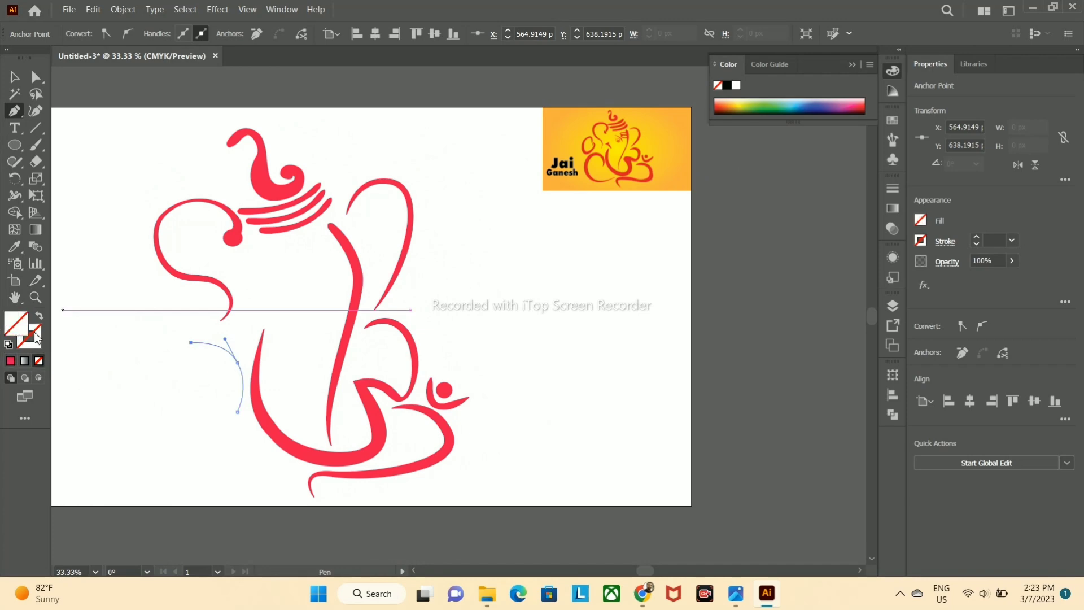
key(shift+x)
drag(156, 386, 161, 429)
drag(295, 463, 312, 463)
drag(469, 483, 469, 484)
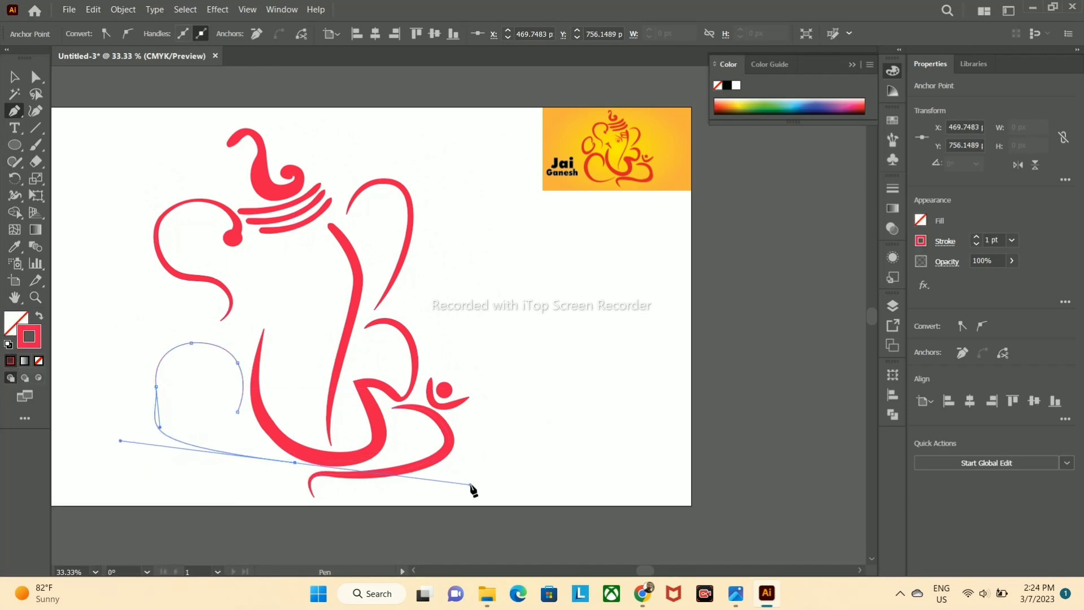
key(shift+asciitilde)
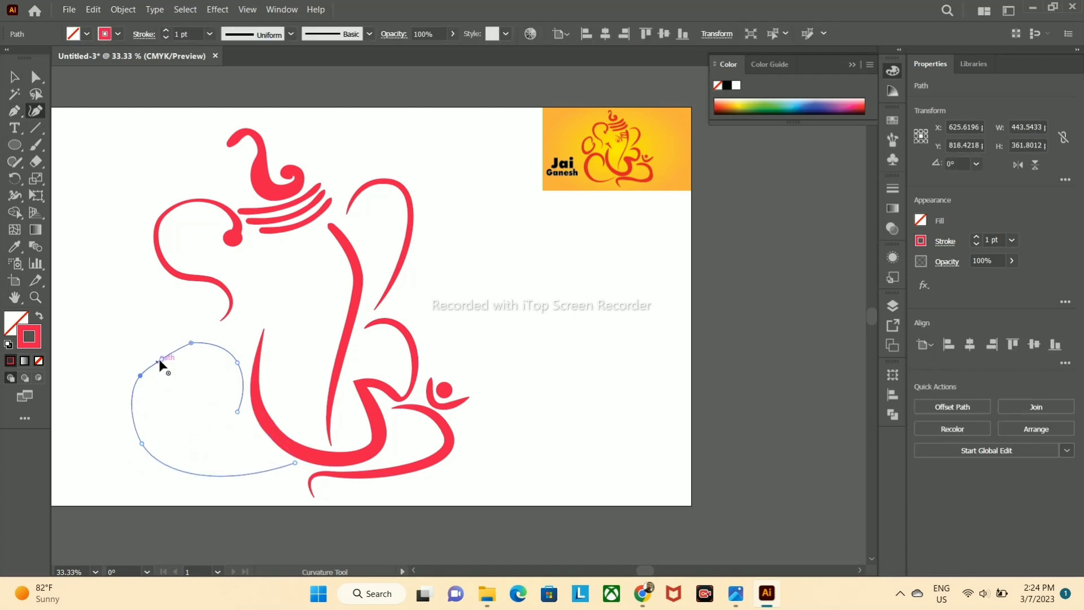
- Give the large lower loop the tapered width profile and a 25 pt stroke
click(15, 76)
click(291, 34)
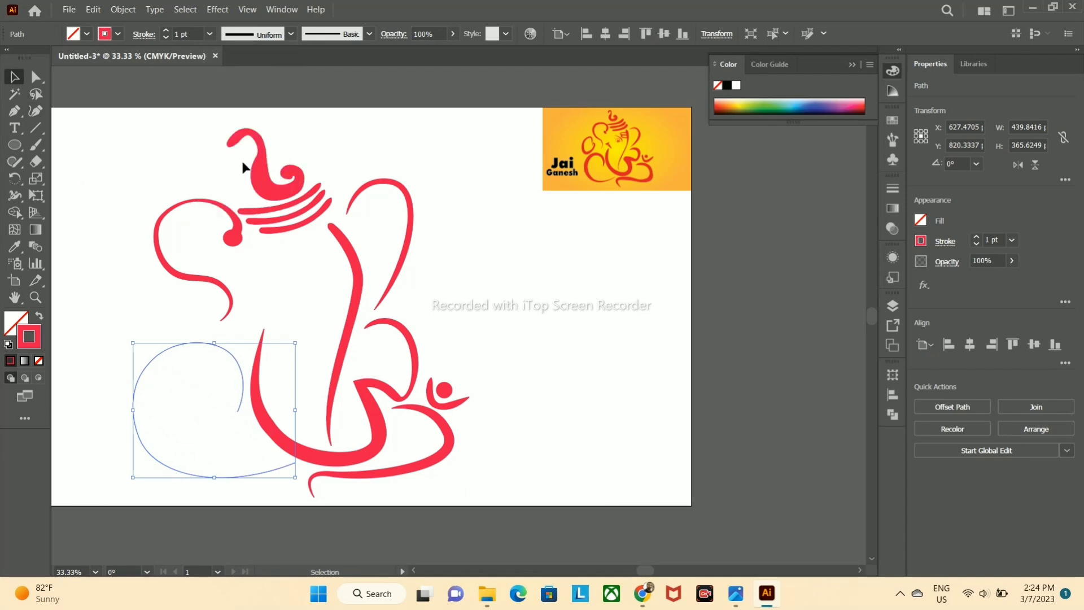
click(244, 164)
scroll(169, 31, up, 20)
scroll(167, 34, up, 5)
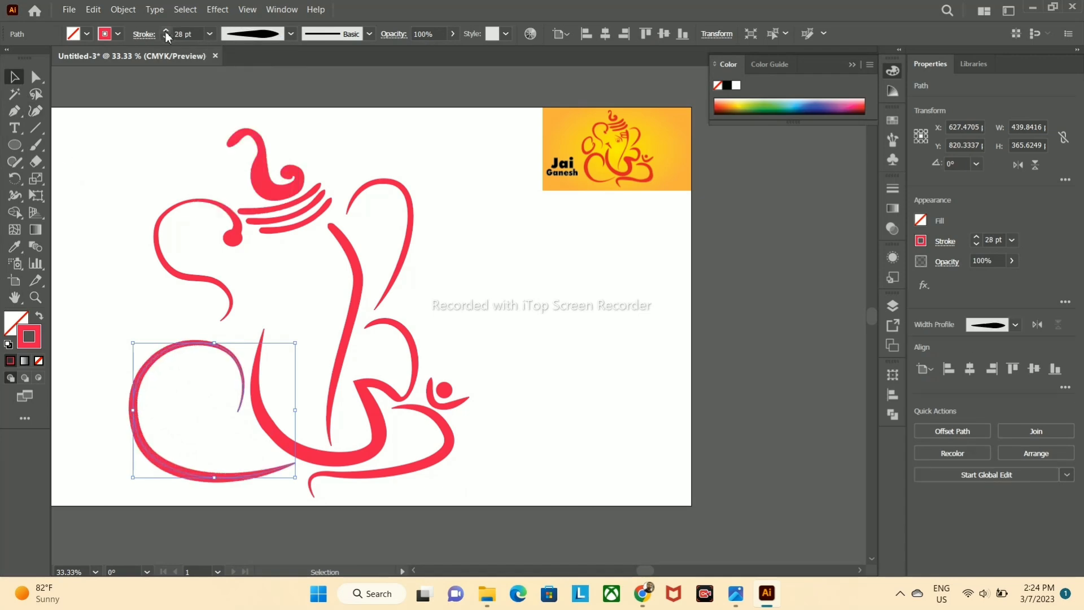
click(166, 30)
- Thicken the large loop's inner end and its left side with the Width tool
click(14, 195)
scroll(227, 375, up, 4)
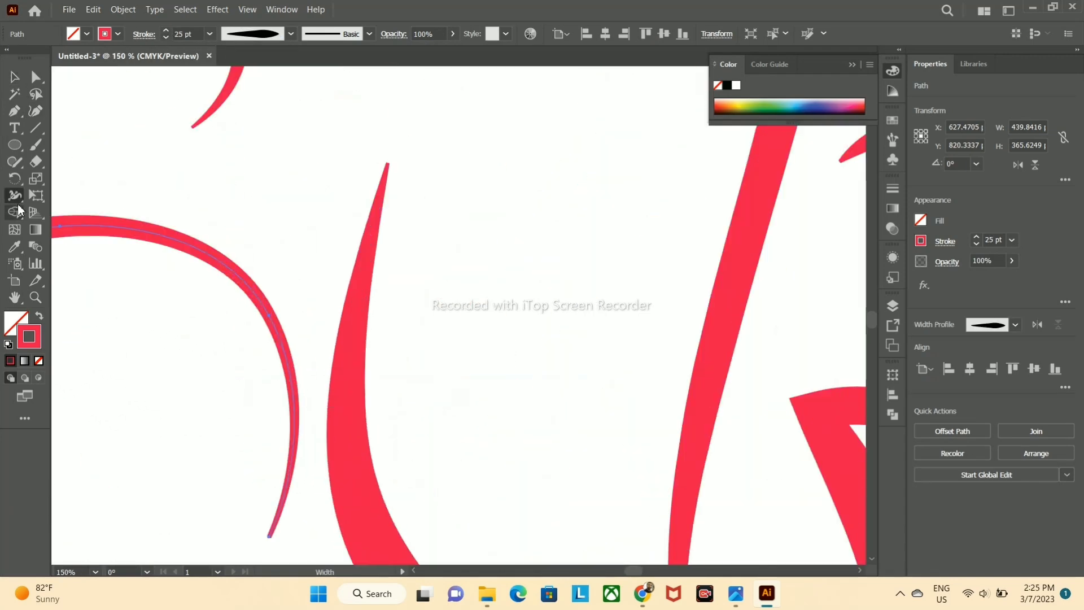
drag(281, 506, 273, 495)
scroll(288, 347, down, 1)
scroll(289, 372, down, 3)
mouse_move(287, 375)
mouse_down()
mouse_move(245, 317)
mouse_move(194, 346)
mouse_move(186, 380)
mouse_up()
drag(267, 326, 270, 338)
- Draw a small hooked oval about 130 × 212 px above the large loop with the Pen tool, giving it the tapered profile and a 22 pt stroke
key(p)
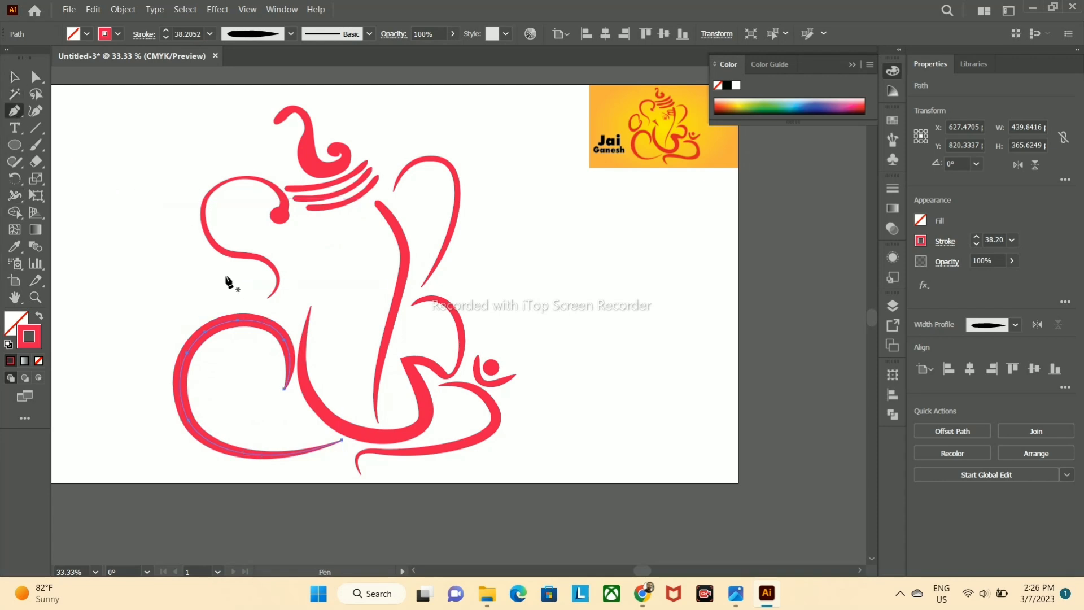
drag(224, 268, 193, 322)
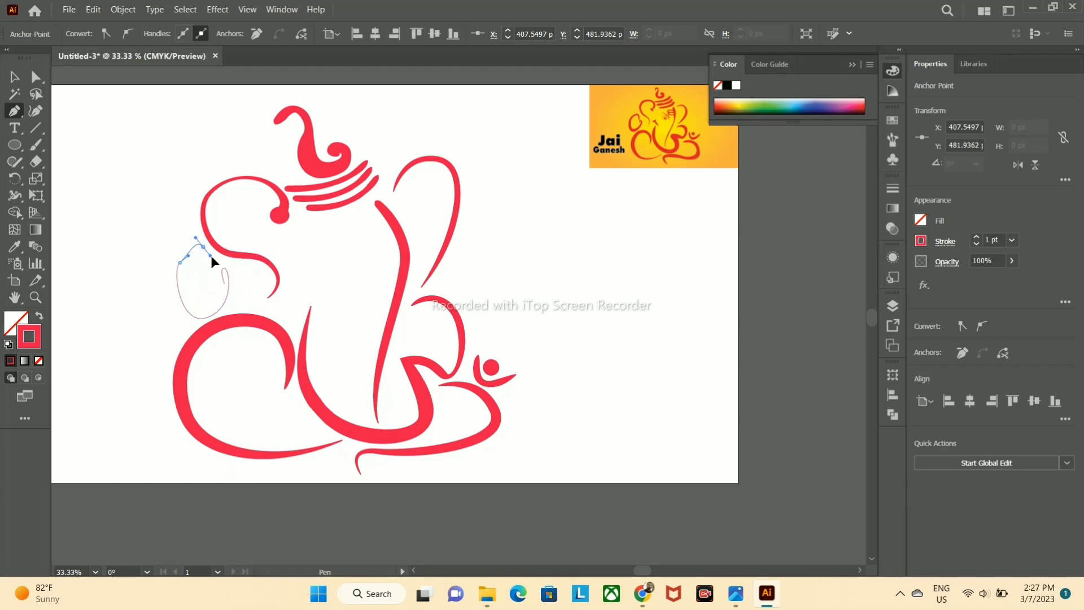
key(ctrl+z)
key(ctrl+z)
drag(186, 248, 193, 238)
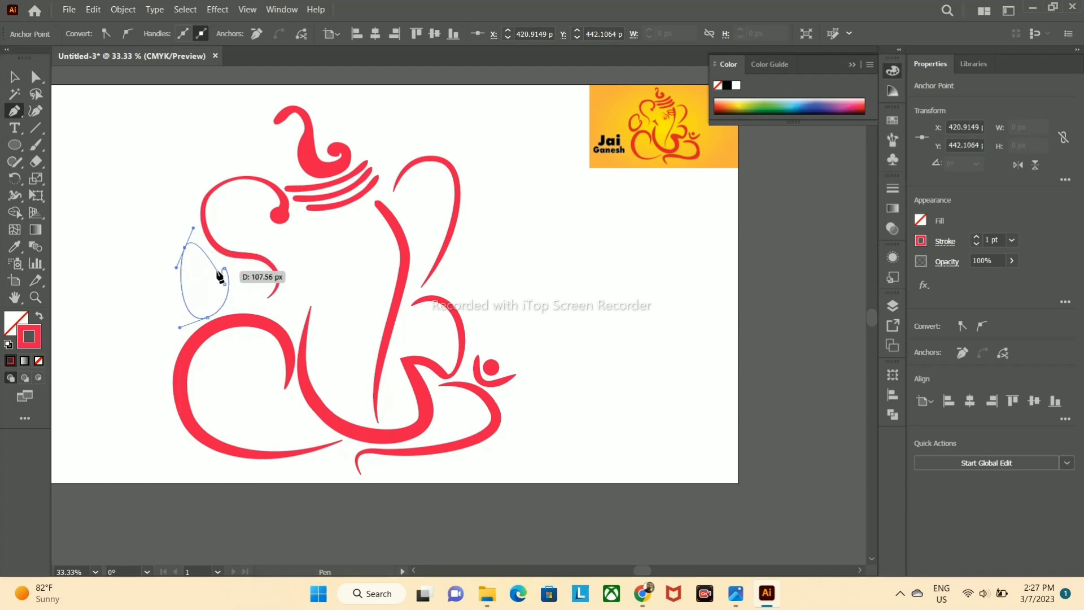
click(14, 77)
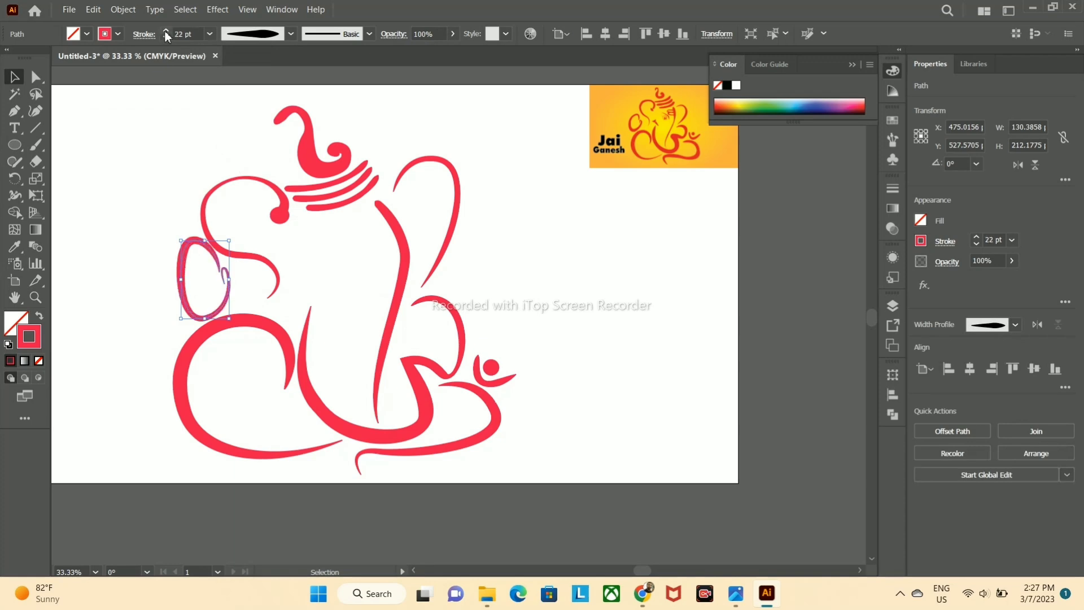
scroll(244, 299, up, 5)
- Adjust the hooked end of the small oval with the Direct Selection tool
key(shift+w)
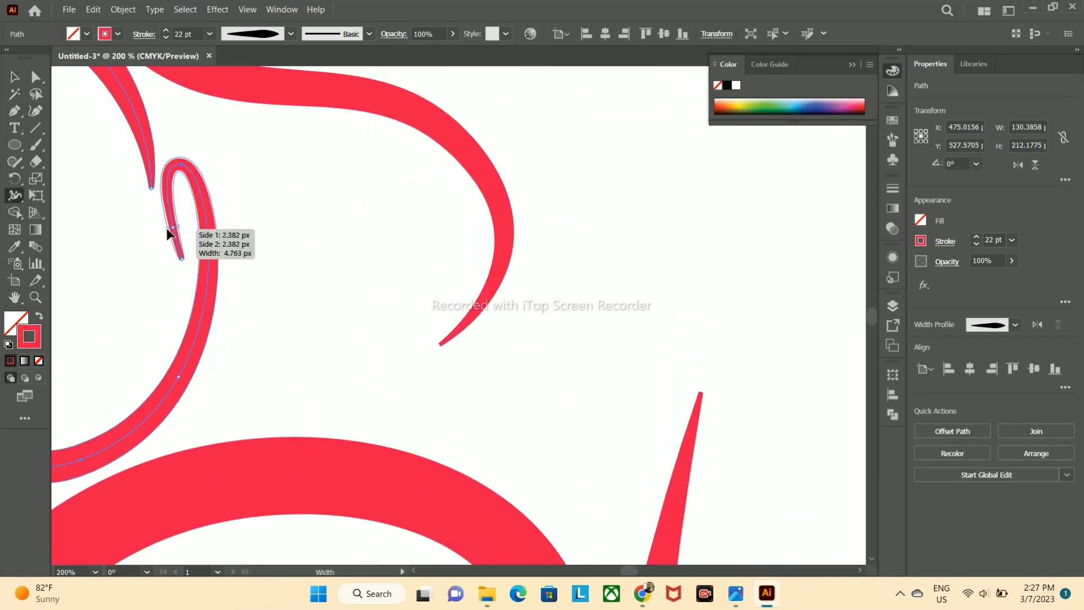
scroll(159, 168, down, 2)
key(a)
drag(156, 179, 152, 177)
scroll(169, 186, down, 4)
- Move the small oval into place above the large loop and rotate it slightly
key(v)
drag(172, 260, 174, 257)
click(142, 225)
double_click(135, 223)
key(Escape)
drag(132, 221, 137, 220)
drag(134, 244, 146, 259)
drag(164, 258, 161, 257)
key(ctrl+z)
click(132, 255)
click(268, 240)
key(shift+m)
key(v)
click(130, 241)
- Thicken the small oval's stroke with the Width tool
key(shift+w)
scroll(161, 308, up, 2)
drag(110, 214, 150, 213)
scroll(151, 215, down, 3)
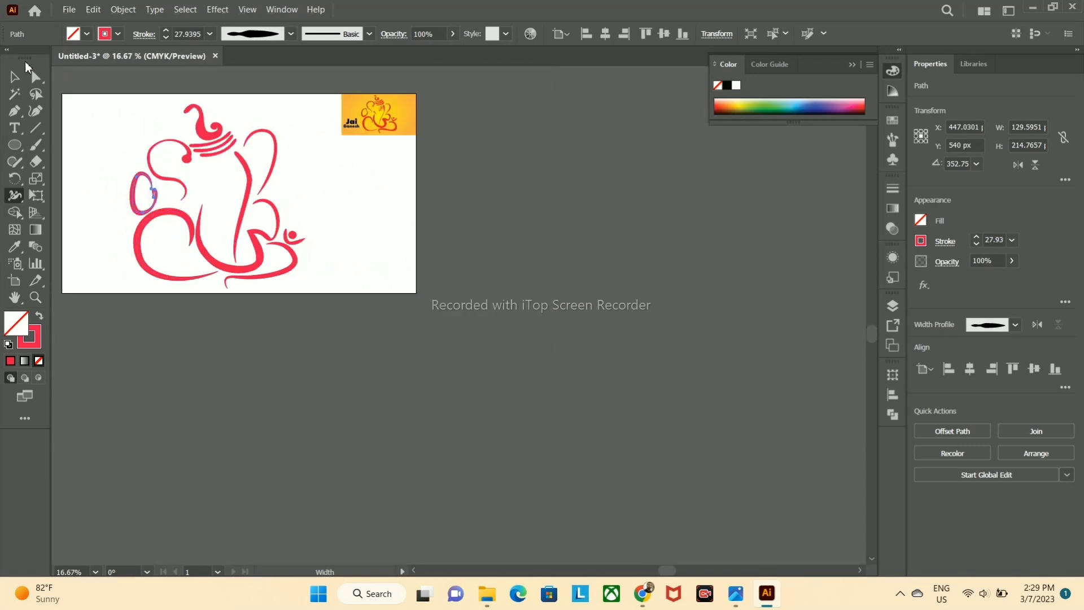
click(14, 77)
click(372, 248)
- Draw two stacked forehead loops beside the top of the trunk line with the Pen tool, and adjust their anchors
scroll(359, 242, up, 2)
drag(359, 242, 665, 413)
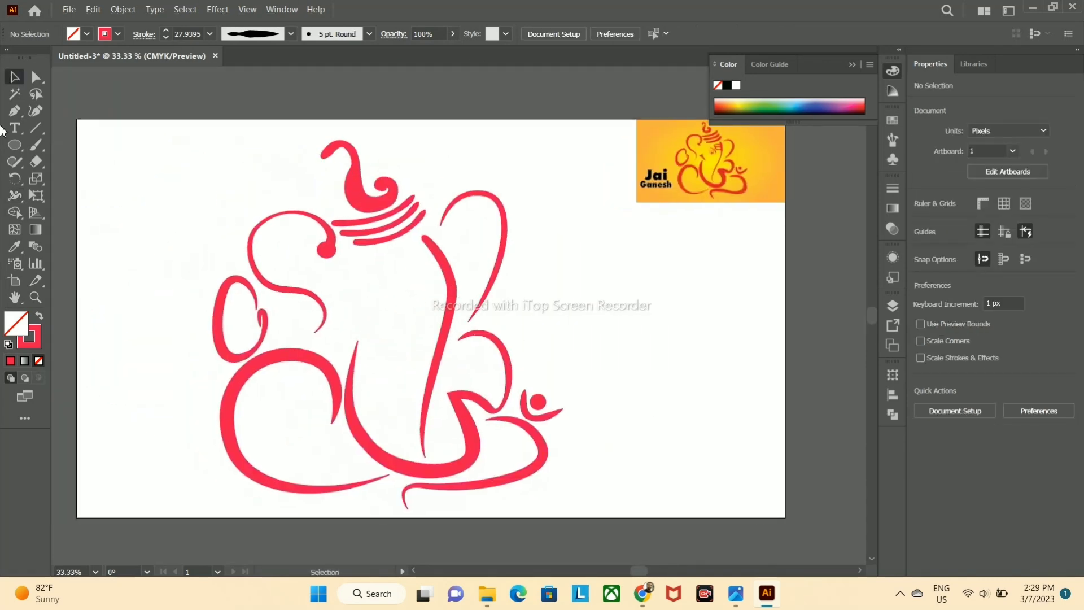
key(p)
drag(436, 260, 473, 282)
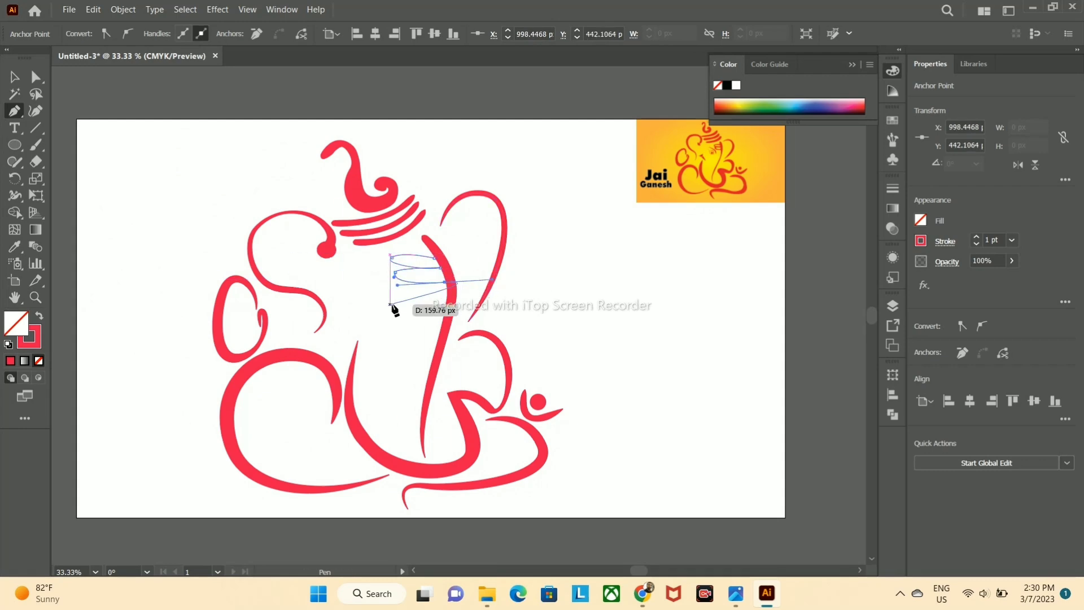
click(15, 76)
key(a)
drag(445, 282, 445, 279)
drag(399, 257, 402, 269)
- Give the forehead loops the tapered width profile and an 11 pt stroke, and nudge them against the trunk line
key(v)
click(290, 33)
click(258, 80)
scroll(166, 33, up, 5)
click(387, 148)
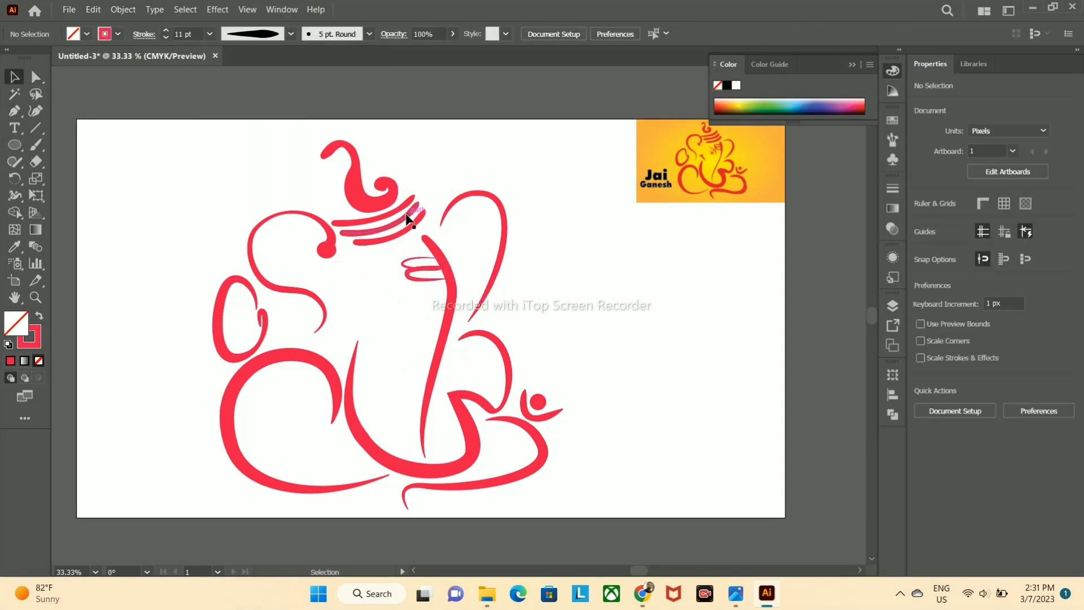
click(425, 273)
drag(432, 269, 430, 267)
click(463, 271)
- Widen the thin parts of the forehead loops with the Width tool
scroll(427, 266, up, 2)
click(411, 252)
key(shift+w)
scroll(430, 246, up, 2)
scroll(426, 246, up, 2)
drag(269, 292, 270, 328)
drag(501, 444, 581, 406)
- Extend the right ends of the forehead loops into the trunk line with the Direct Selection tool
key(a)
drag(544, 337, 539, 323)
drag(581, 411, 594, 397)
drag(512, 253, 550, 246)
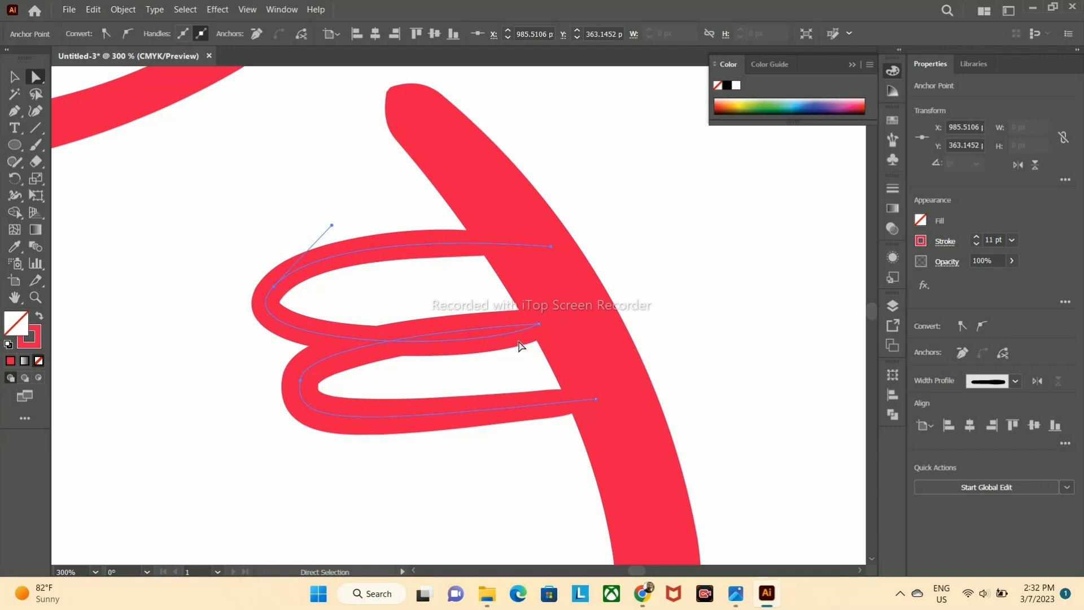
key(ctrl+0)
click(557, 283)
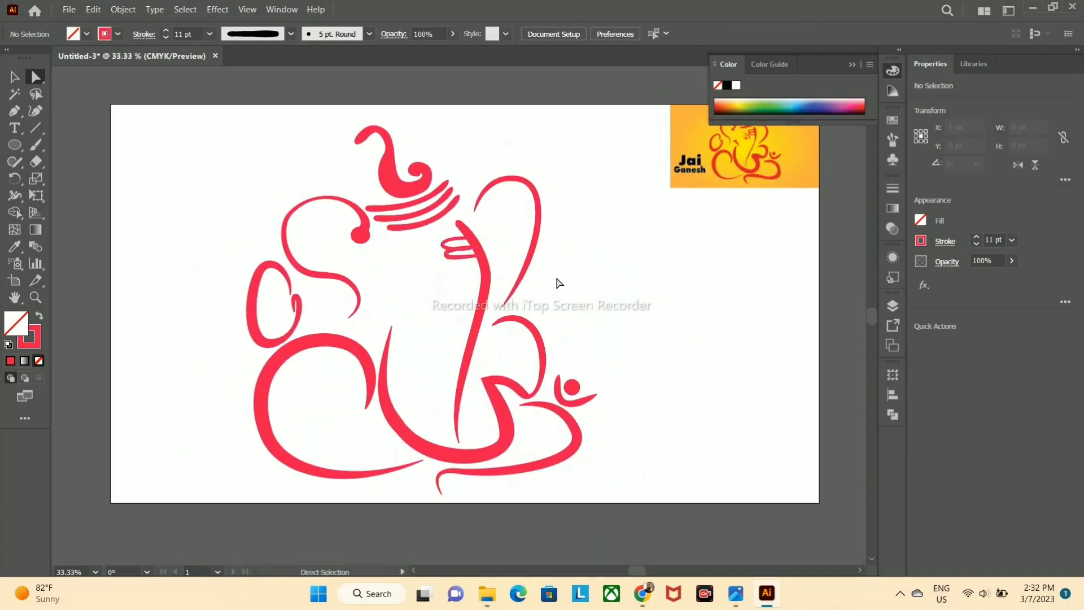
- Draw a short bent eyebrow line left of the forehead loops with the Pen tool, using the tapered profile and an 11 pt stroke
drag(621, 272, 615, 297)
drag(414, 277, 442, 315)
ctrl+click(599, 260)
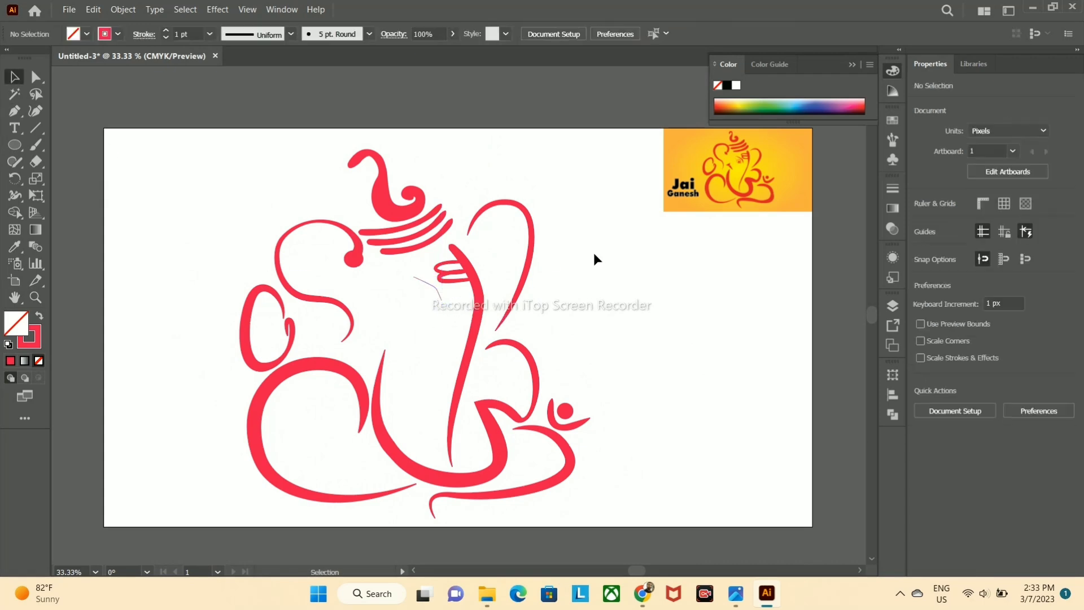
click(435, 286)
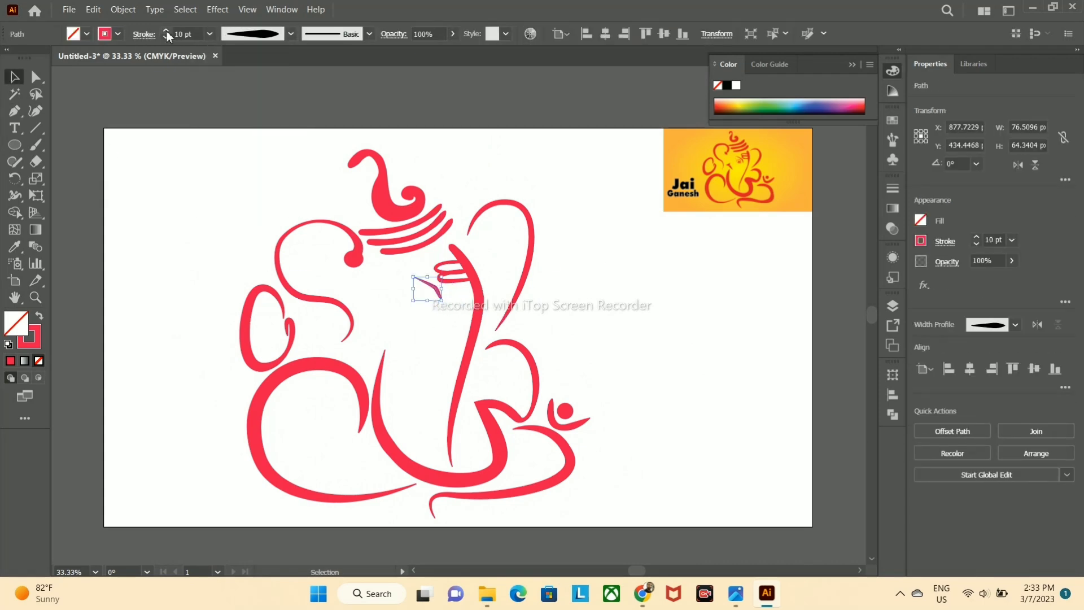
- Enlarge the Jai Ganesh reference image to about 661 × 402 px, and draw a pointed eye outline below the eyebrow with the Pen tool
click(669, 206)
drag(664, 211, 569, 277)
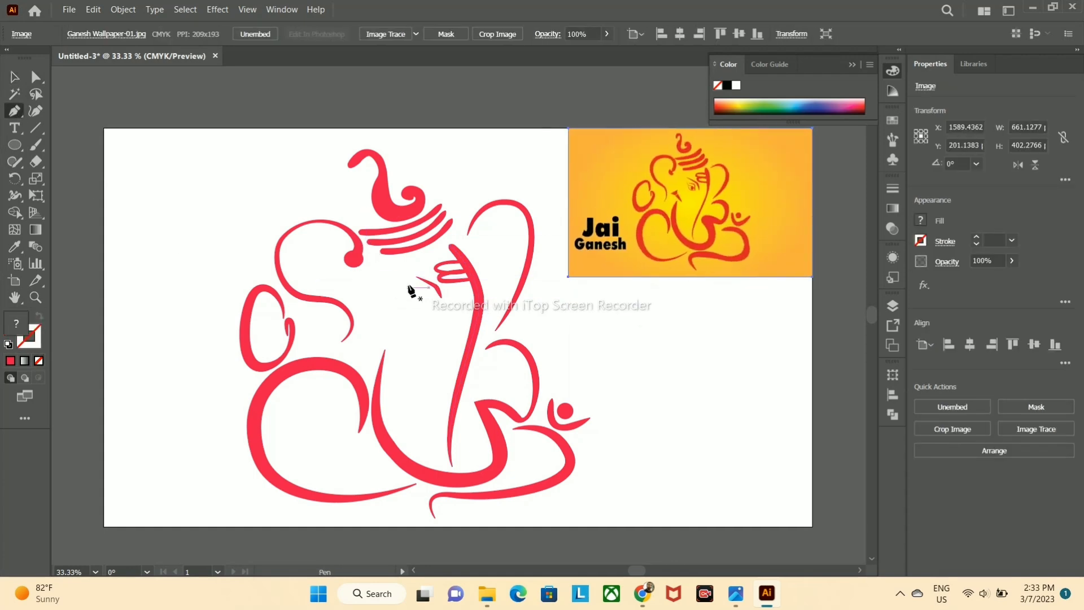
drag(406, 286, 432, 302)
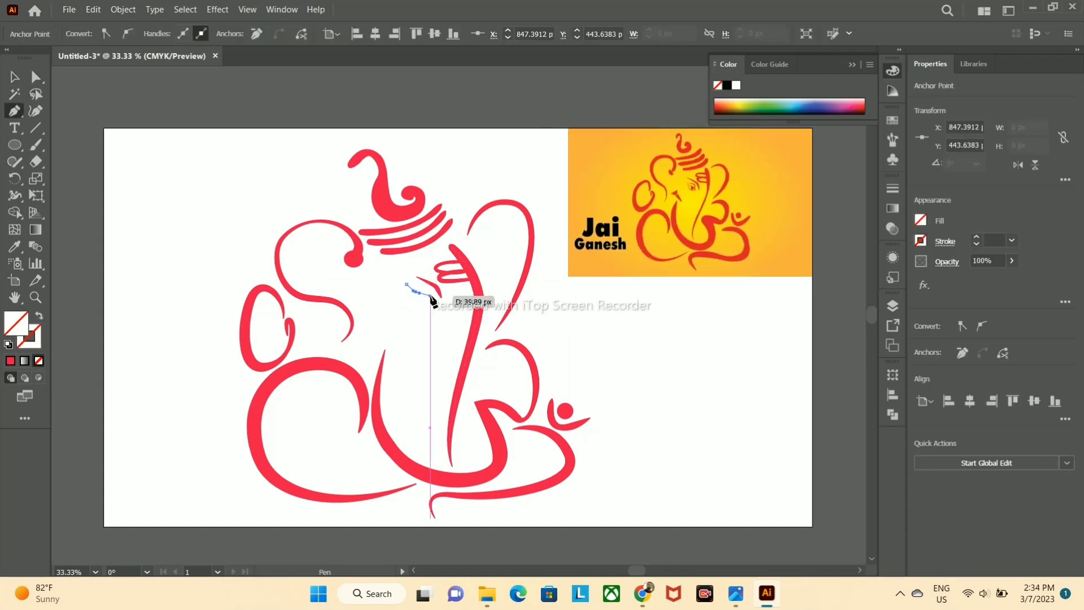
click(430, 308)
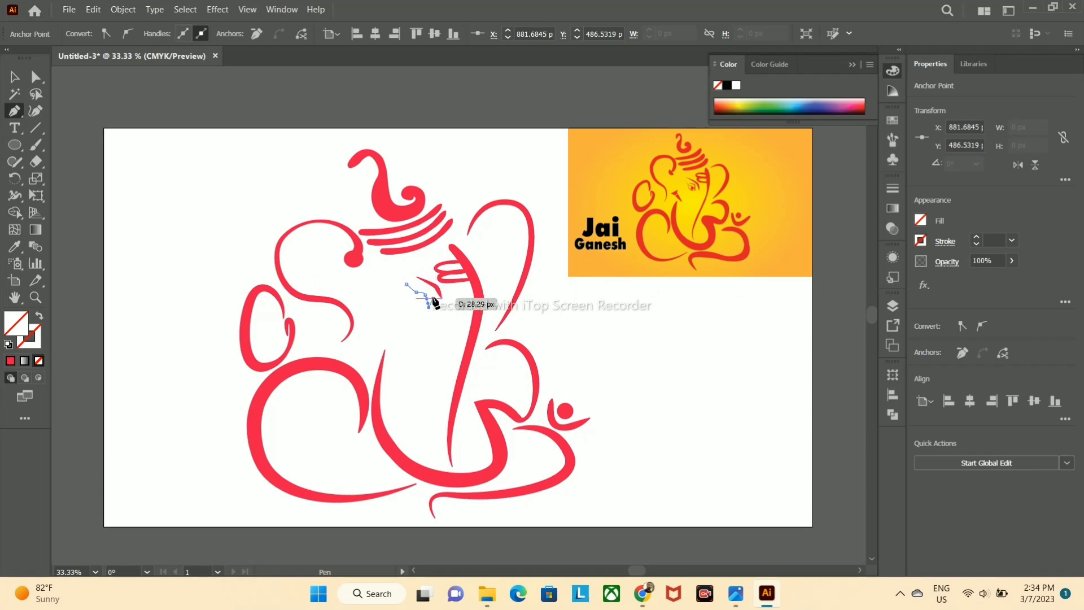
click(430, 287)
- Refine the eye outline's anchors with the Direct Selection tool and round its lower line with the Curvature tool
mouse_move(416, 289)
mouse_down()
mouse_move(435, 305)
mouse_move(418, 293)
mouse_up()
key(ctrl+1)
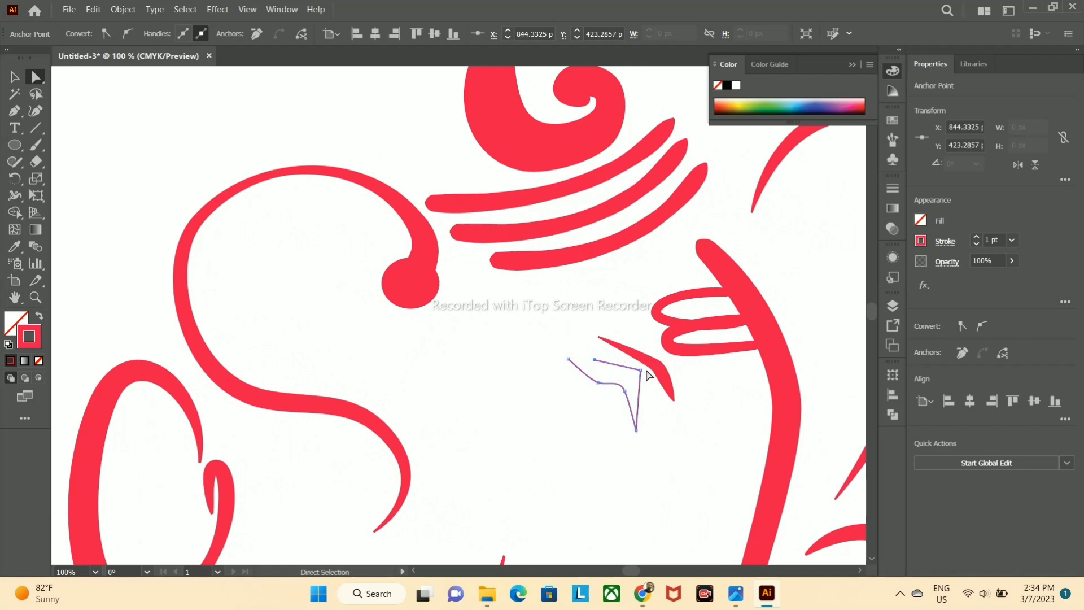
drag(644, 377, 640, 381)
key(shift+grave)
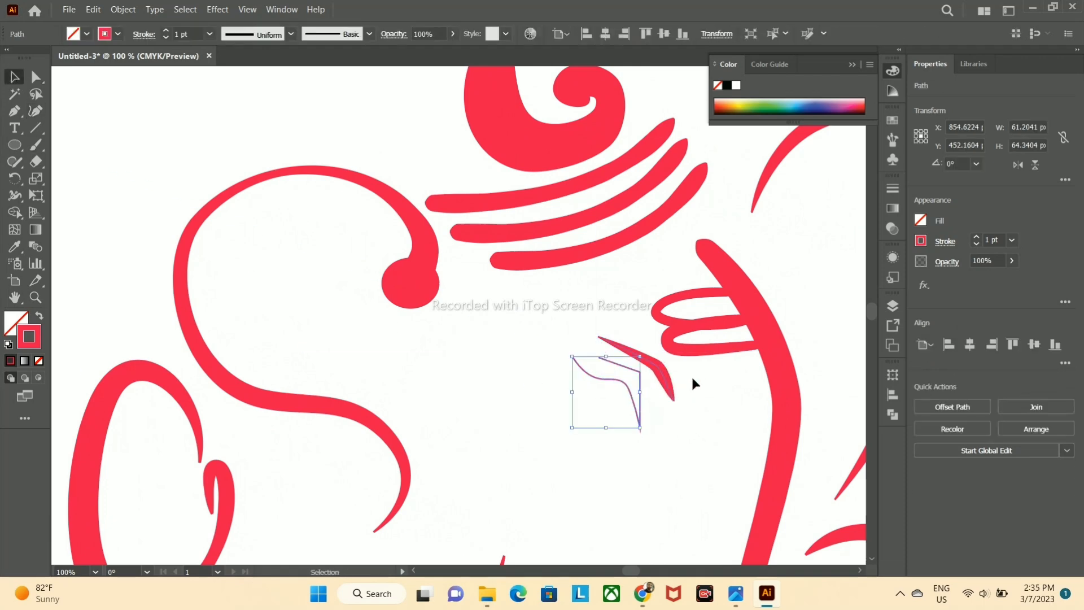
- Lengthen the eyebrow by moving its upper-left end anchor outward with the Direct Selection tool
click(604, 343)
key(a)
click(597, 338)
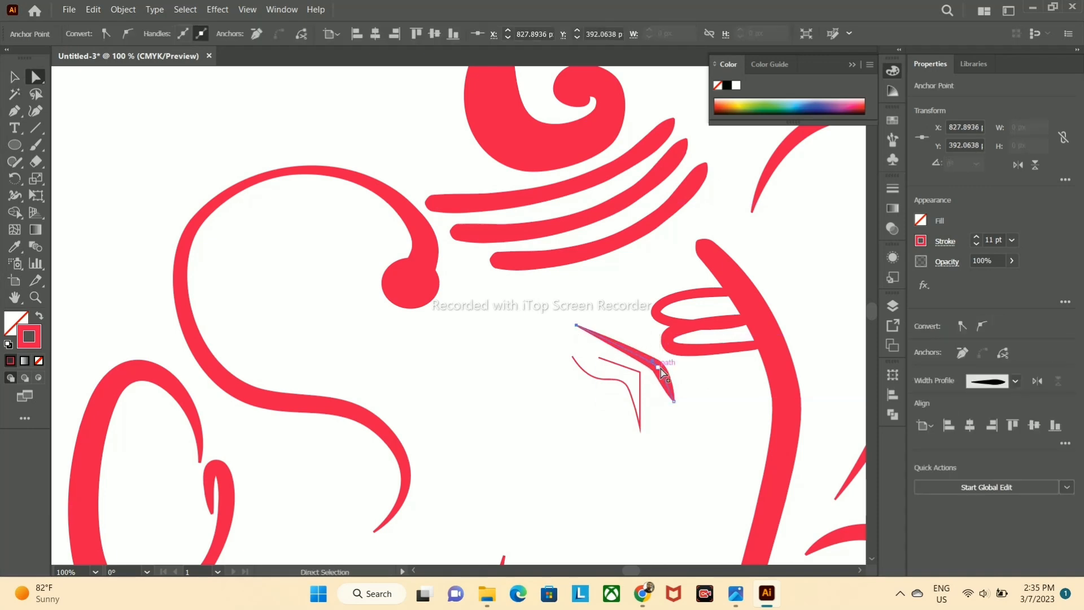
- Rotate the eye outline by about 14° and reshape its curved line with the Curvature tool
key(v)
key(ctrl+minus)
key(ctrl+minus)
key(ctrl+minus)
mouse_move(551, 379)
mouse_down()
mouse_move(510, 350)
mouse_move(534, 372)
mouse_up()
key(ctrl+plus)
key(ctrl+plus)
key(ctrl+plus)
click(36, 111)
key(a)
click(36, 111)
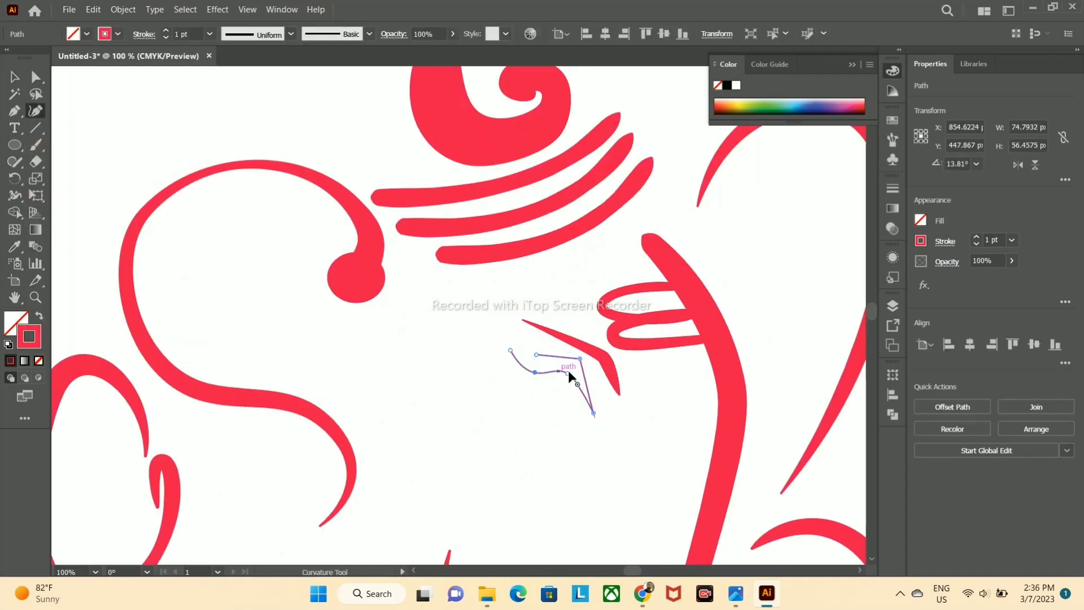
- Give the eye outline the tapered width profile and a 6 pt stroke
key(v)
click(506, 379)
click(535, 372)
click(291, 34)
click(247, 99)
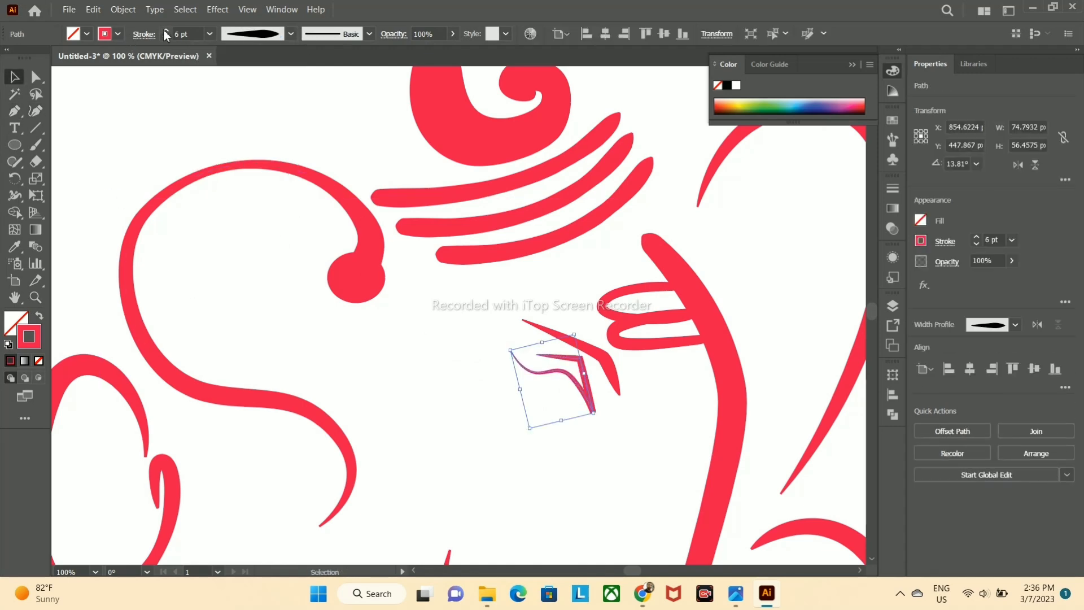
ctrl+click(517, 386)
- Draw a curved lower eyelid from the eye line's left bend to its lower-right tip with the Pen tool
click(536, 371)
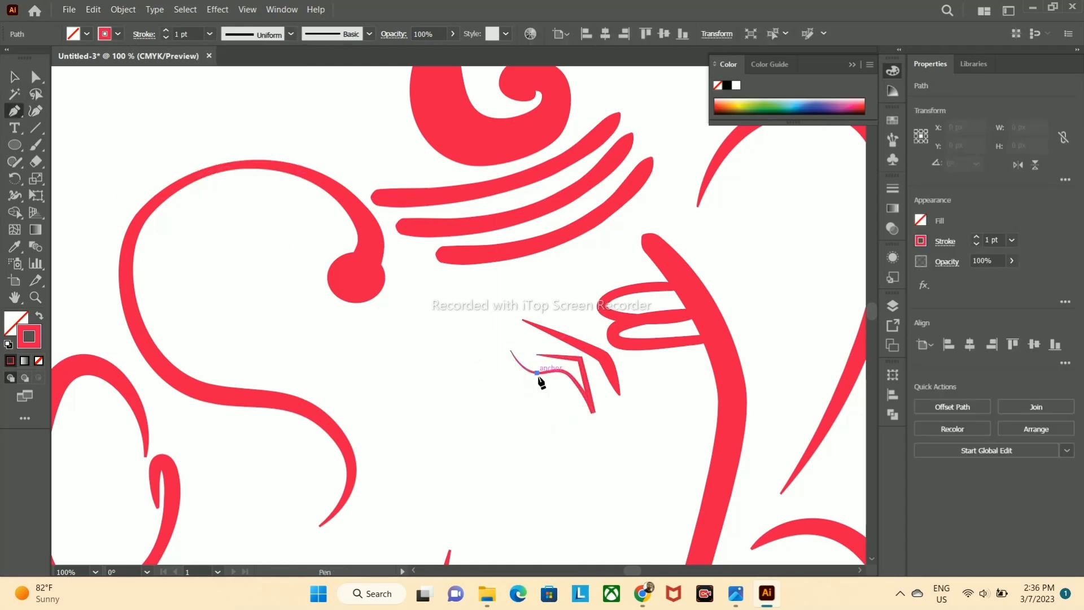
drag(655, 401, 656, 402)
key(v)
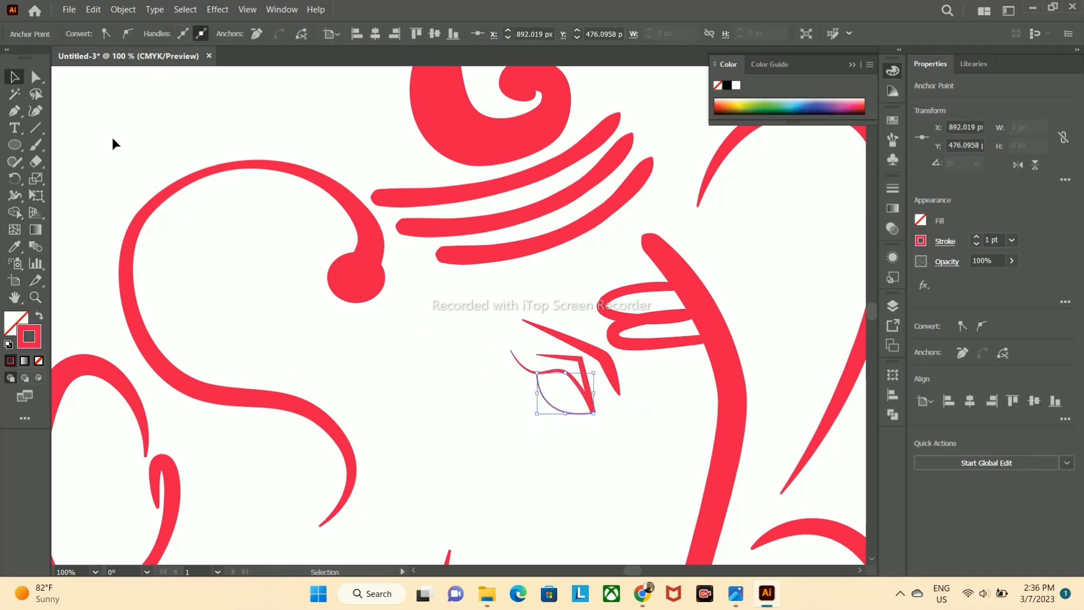
- Give the lower eyelid curve a tapered width profile and a heavier stroke
click(290, 34)
click(246, 100)
click(166, 30)
click(382, 333)
- Draw a small round pupil inside the eye with the Ellipse tool and fill it with the same red
key(l)
mouse_move(412, 380)
mouse_down()
mouse_move(436, 405)
mouse_move(575, 399)
mouse_up()
key(x)
click(11, 361)
key(v)
click(149, 179)
scroll(456, 449, down, 4)
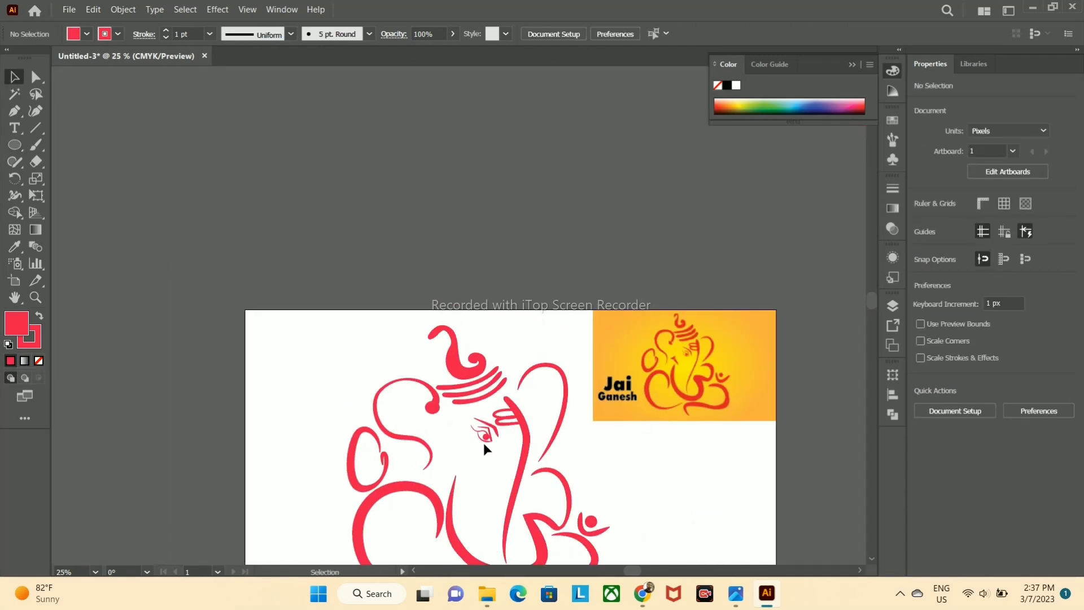
- Fine-tune the placement of the eye lines beneath the eyebrow with the Direct Selection tool
scroll(484, 439, up, 3)
click(467, 424)
click(36, 77)
drag(472, 412, 516, 457)
click(13, 77)
click(484, 426)
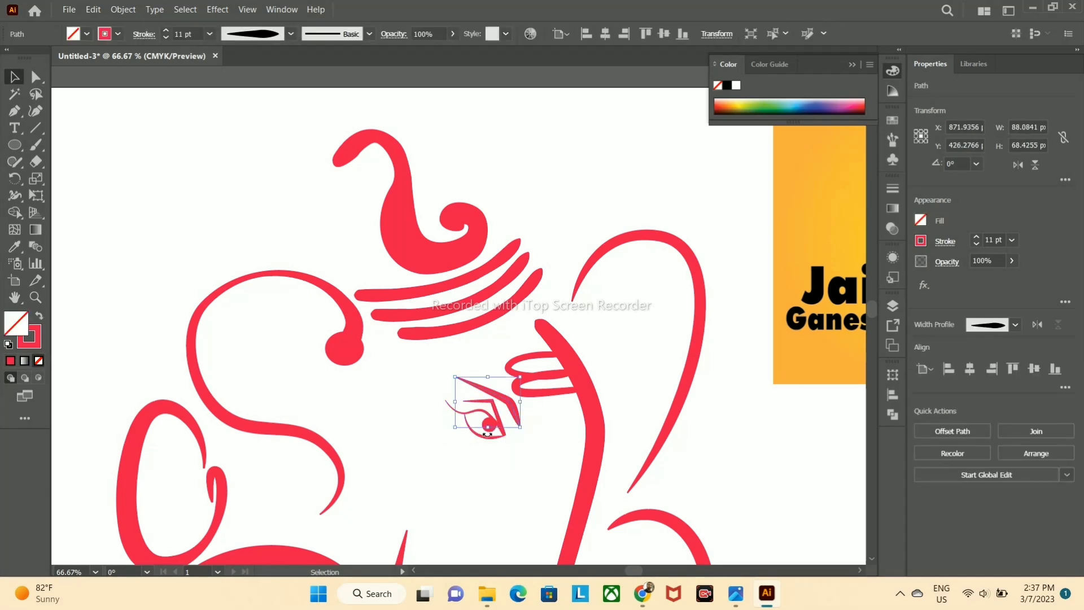
scroll(488, 440, down, 3)
click(635, 431)
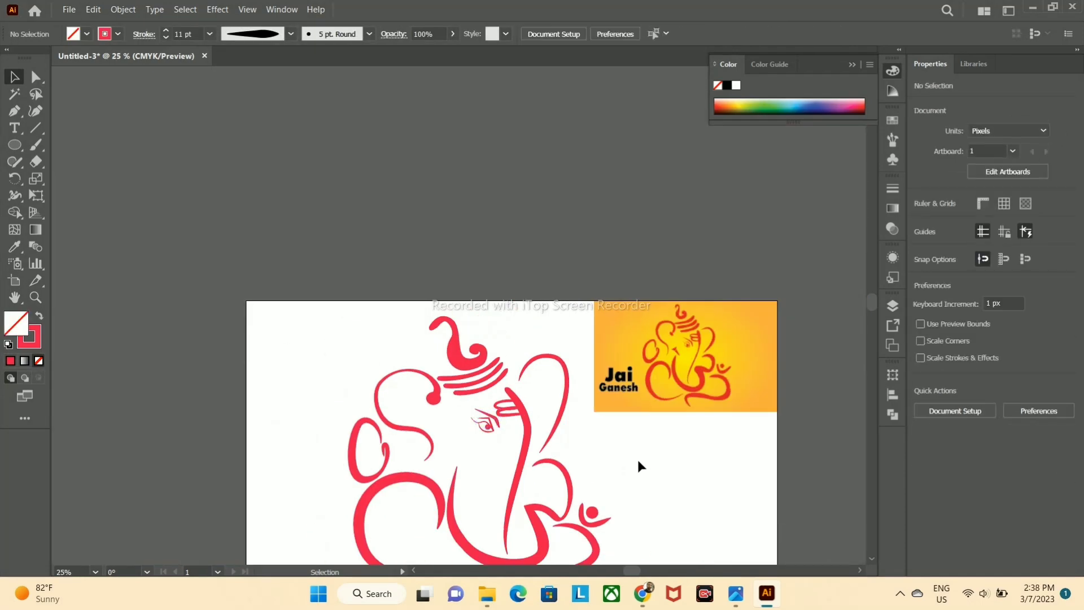
- Shorten the belly curve by moving its upper end anchor downward with the Direct Selection tool and adjust the curve
scroll(583, 339, down, 1)
scroll(583, 339, up, 2)
scroll(547, 454, down, 1)
click(35, 78)
drag(380, 322, 381, 340)
drag(394, 431, 394, 427)
click(15, 77)
- Draw a small closed four-sided tusk base beside the mouth curve's tip with the Pen tool and fill it red
click(14, 111)
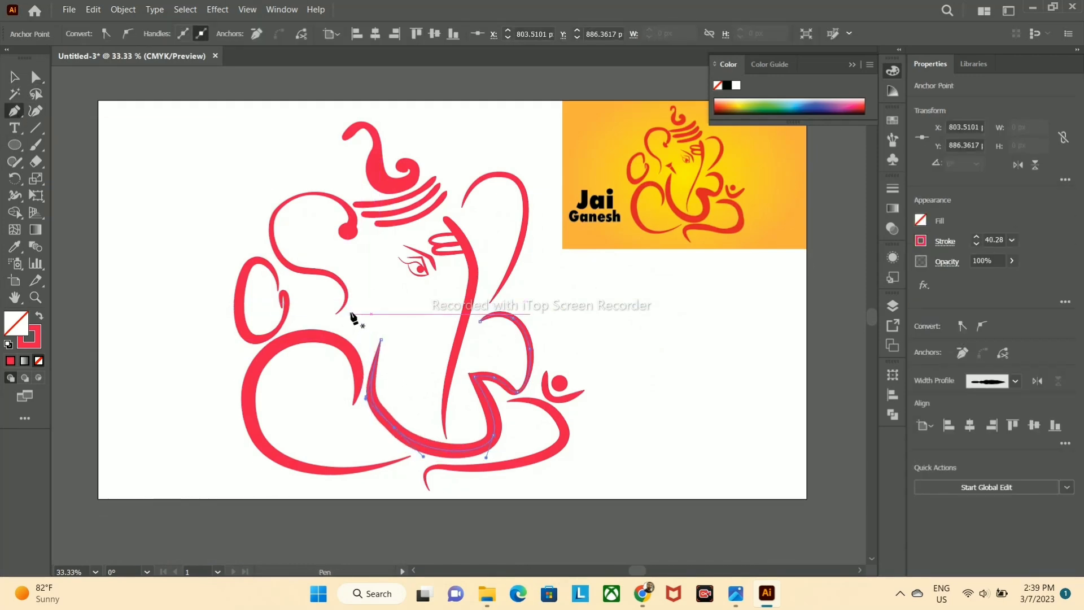
drag(360, 300, 369, 314)
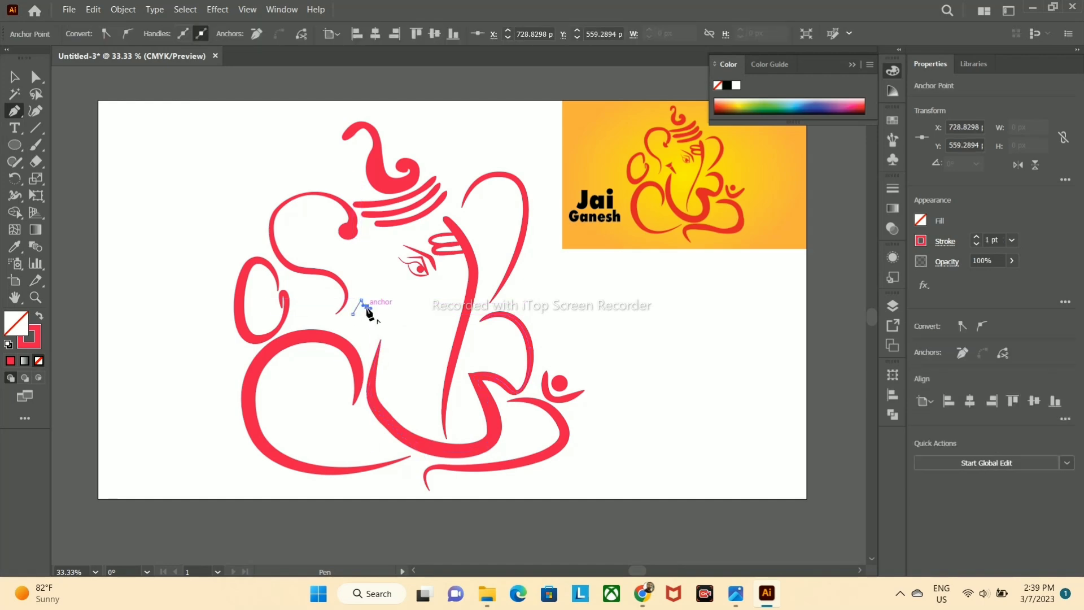
scroll(364, 314, up, 3)
click(360, 314)
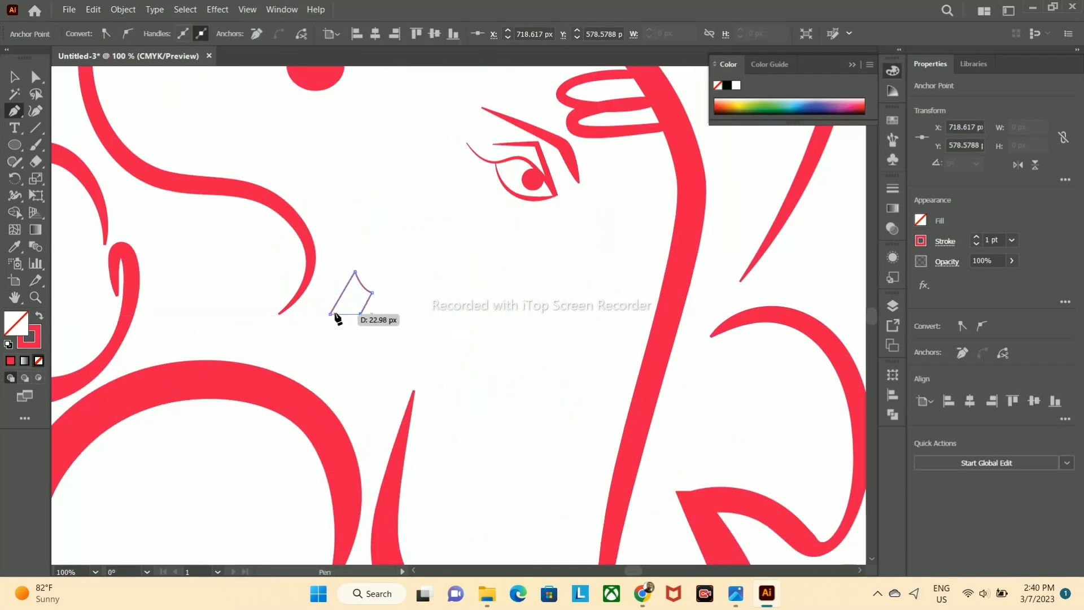
click(331, 314)
click(16, 77)
click(361, 288)
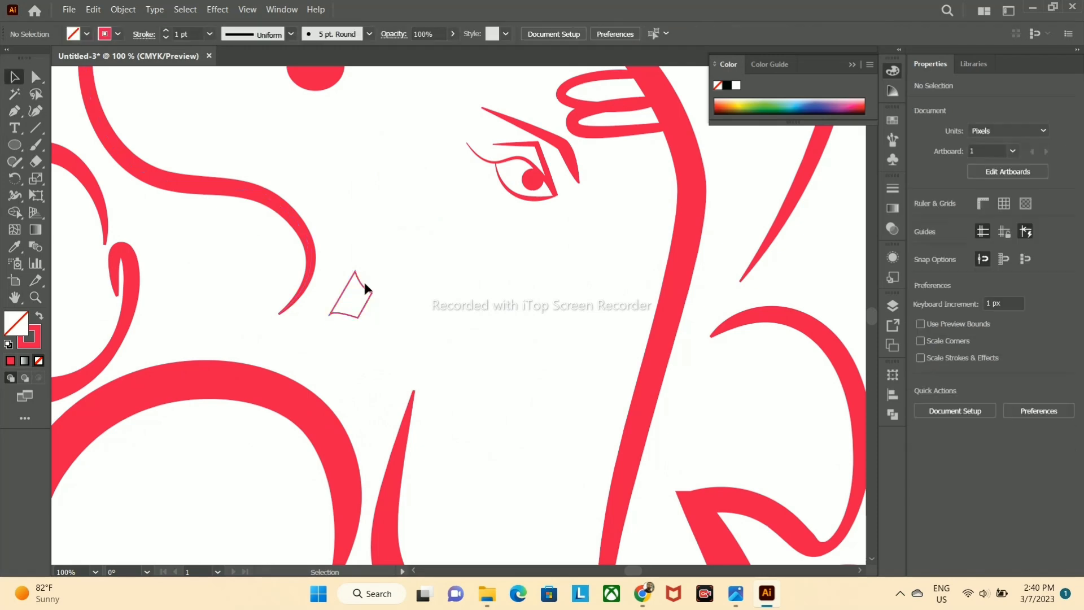
click(10, 362)
key(ctrl+shift+a)
- Draw a tapered, red-filled tusk tip extending from the lower-right edge of the tusk base with the Pen tool
click(14, 112)
click(364, 318)
key(ctrl+z)
click(363, 320)
click(374, 294)
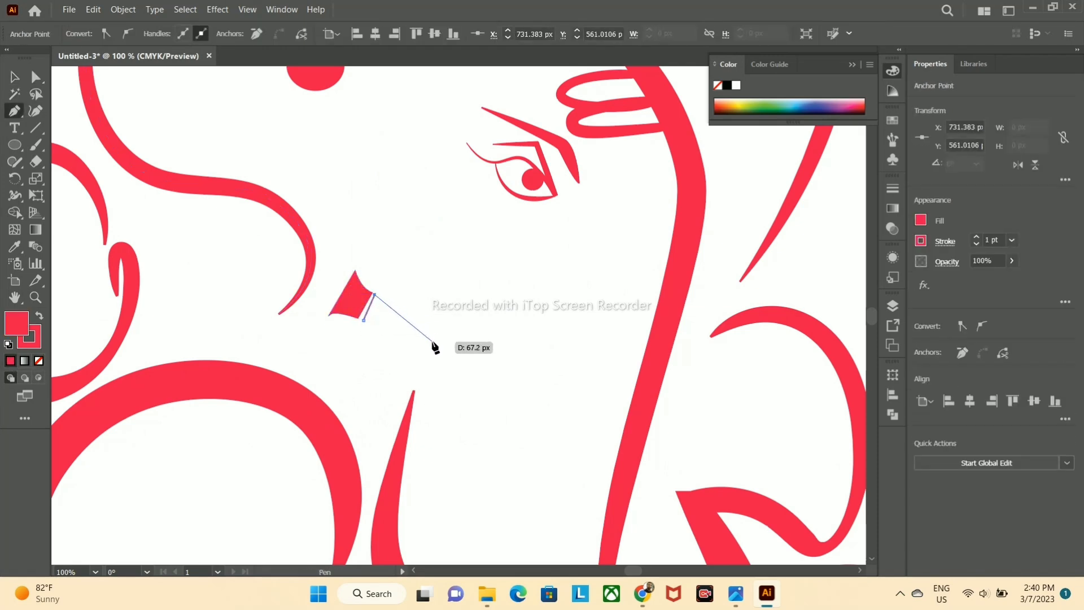
key(ctrl+0)
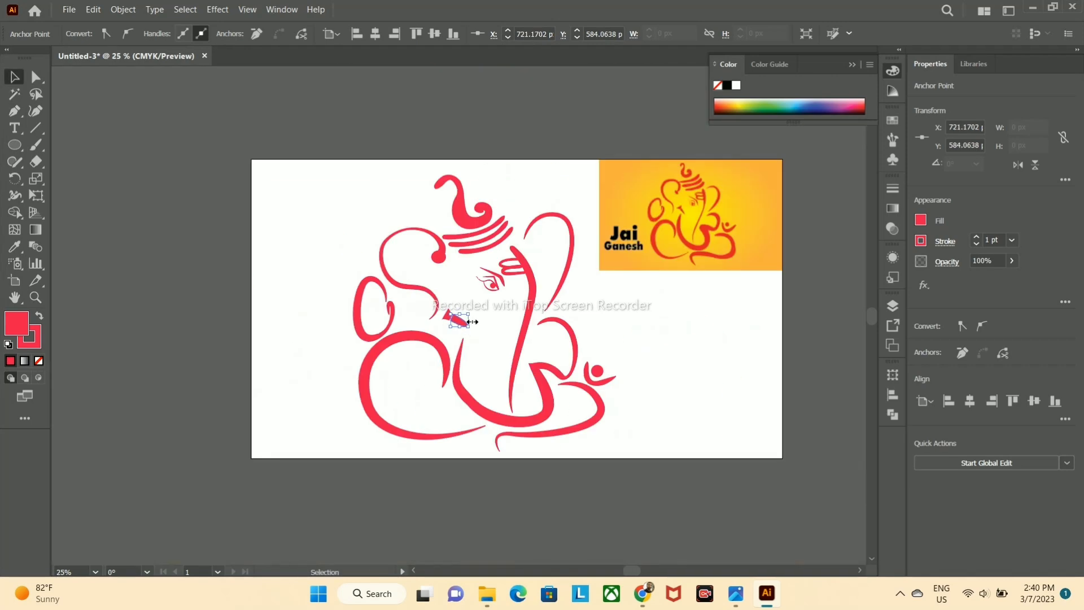
click(486, 321)
- Fine-tune the position and angle of the tusk base and tip so the two pieces line up
click(462, 324)
drag(447, 318, 443, 319)
scroll(455, 304, up, 4)
drag(424, 339, 423, 334)
drag(451, 370, 483, 368)
key(Left)
key(Down)
scroll(496, 355, down, 3)
click(498, 330)
key(a)
key(v)
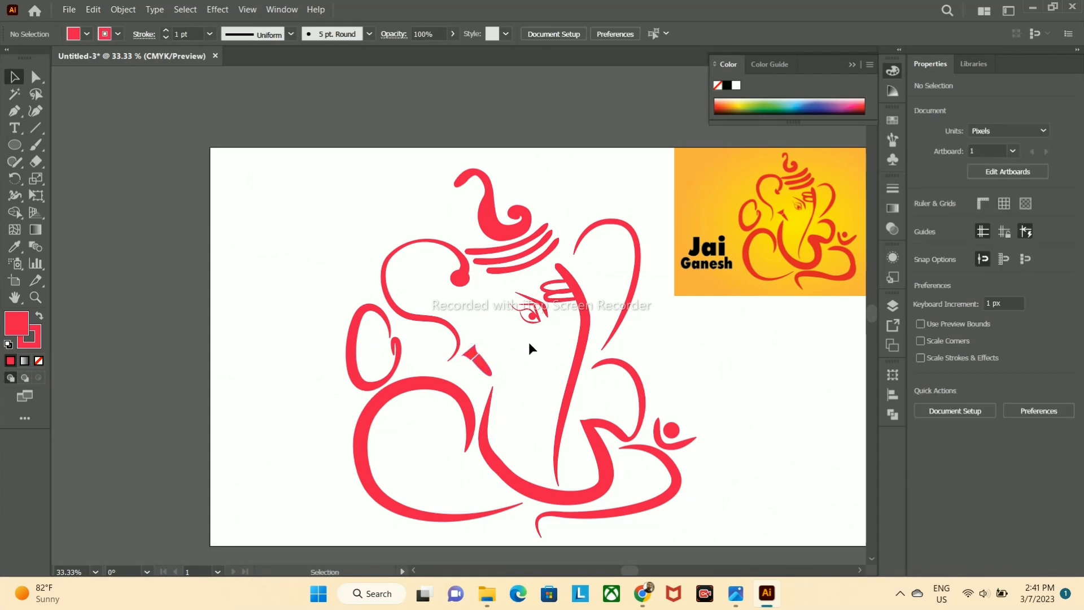
- Bulge the head curve's upper-left bend outward with the Curvature tool
scroll(528, 342, right, 3)
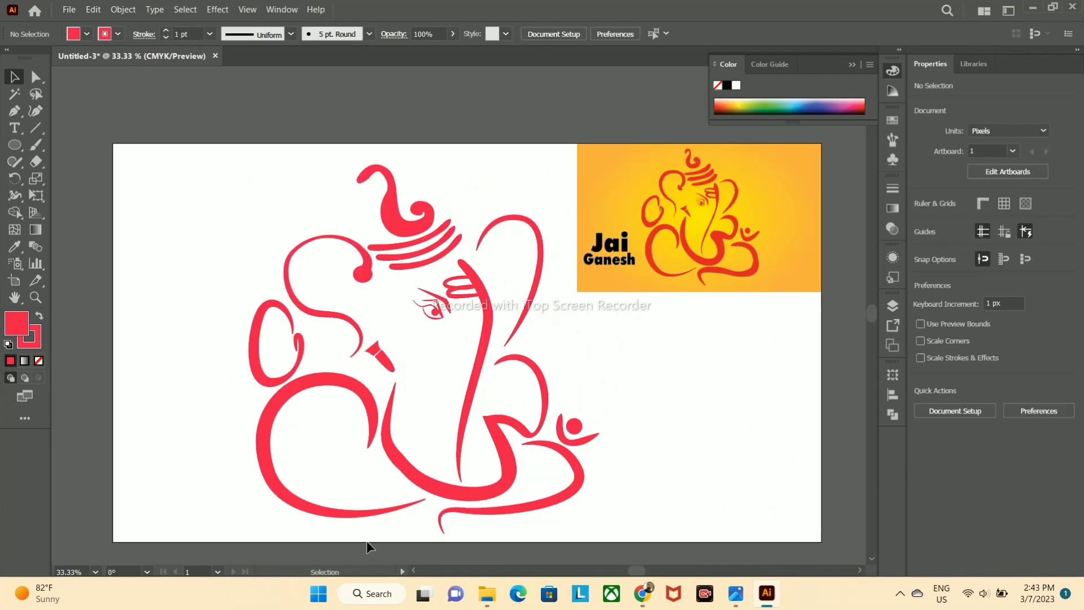
click(309, 242)
key(shift+grave)
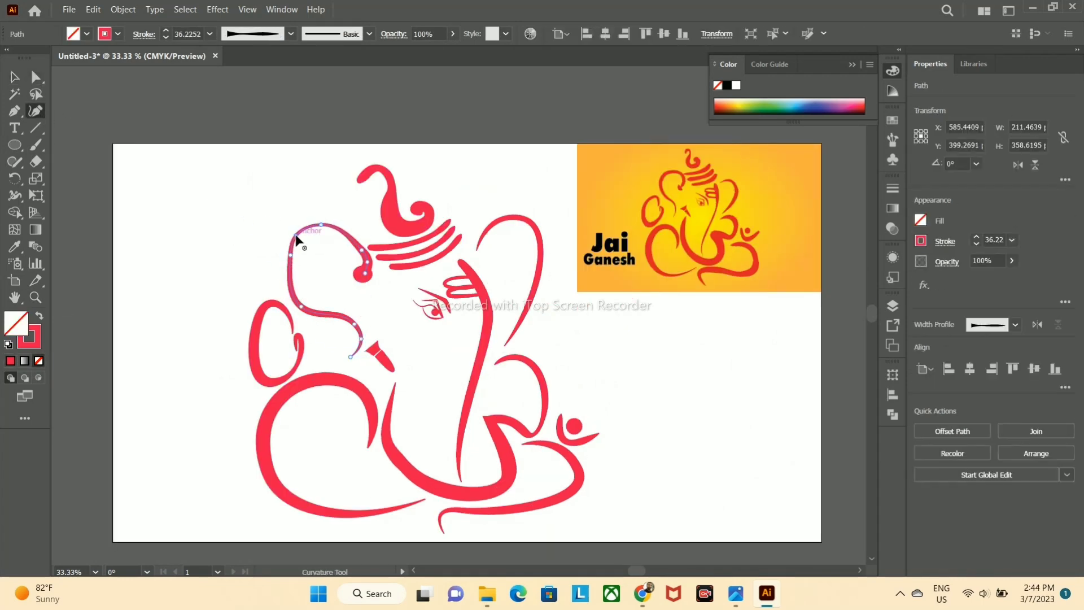
- Adjust the stroke thickness at the crown and upper-left bend of the head curve with the Width tool
click(15, 196)
scroll(318, 230, up, 5)
drag(366, 209, 367, 217)
drag(337, 212, 336, 215)
drag(188, 265, 201, 279)
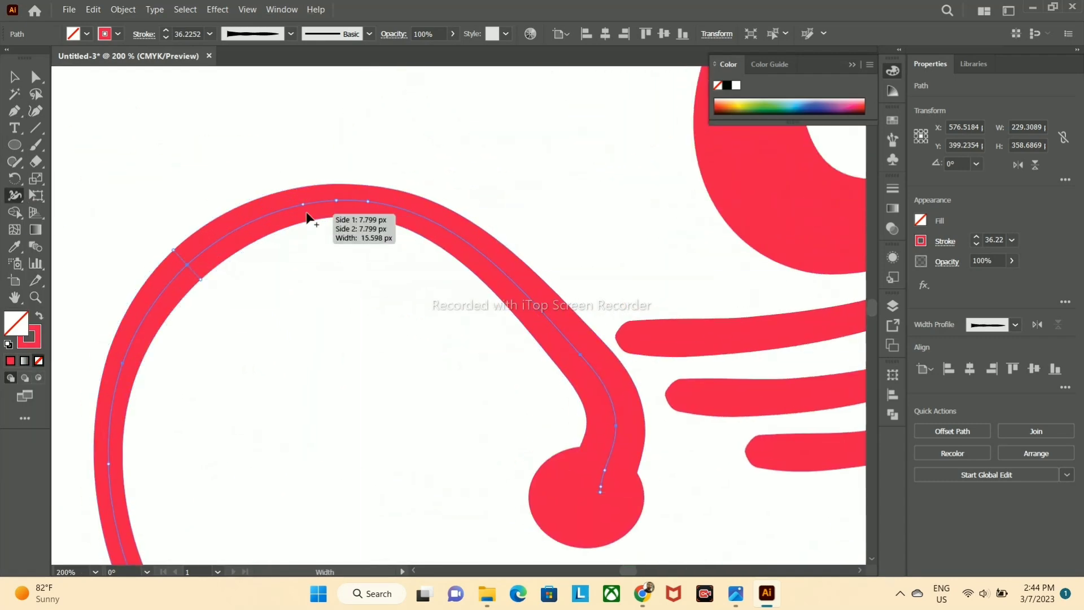
drag(368, 218, 338, 218)
- Undo the last two width edits and even out the head curve's thickness across its crown and upper-left bend
key(ctrl+z)
key(ctrl+z)
drag(414, 233, 366, 221)
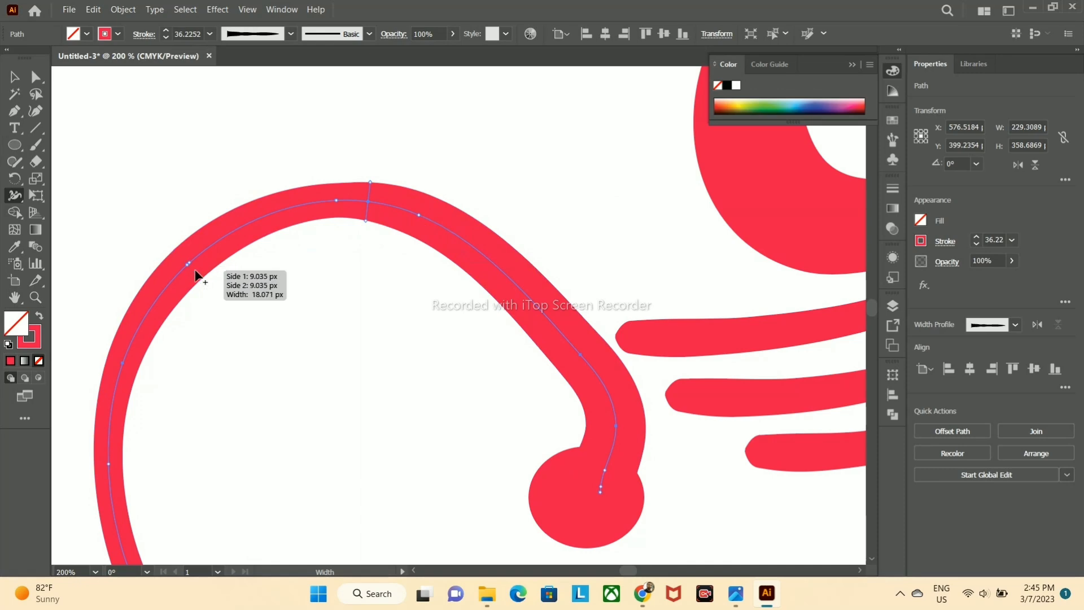
drag(202, 280, 203, 281)
drag(338, 217, 367, 224)
scroll(420, 237, down, 6)
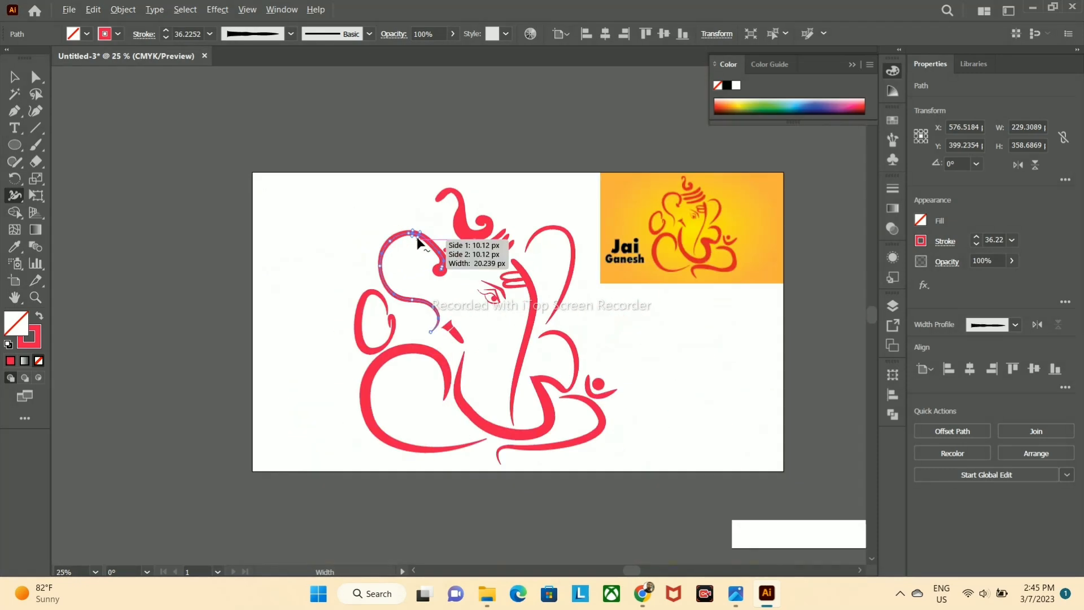
scroll(419, 237, up, 1)
key(v)
click(298, 181)
- Set the default fill colour to yellow and the stroke colour to black
drag(651, 355, 585, 349)
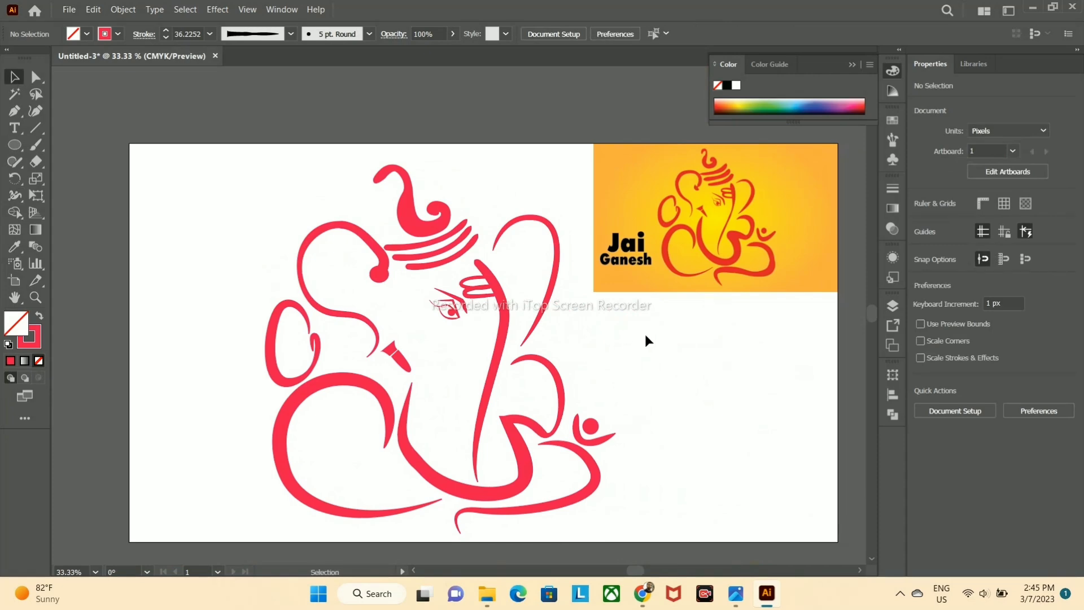
click(14, 144)
click(10, 358)
double_click(12, 327)
click(561, 348)
click(481, 216)
click(691, 205)
double_click(26, 343)
click(357, 379)
click(691, 205)
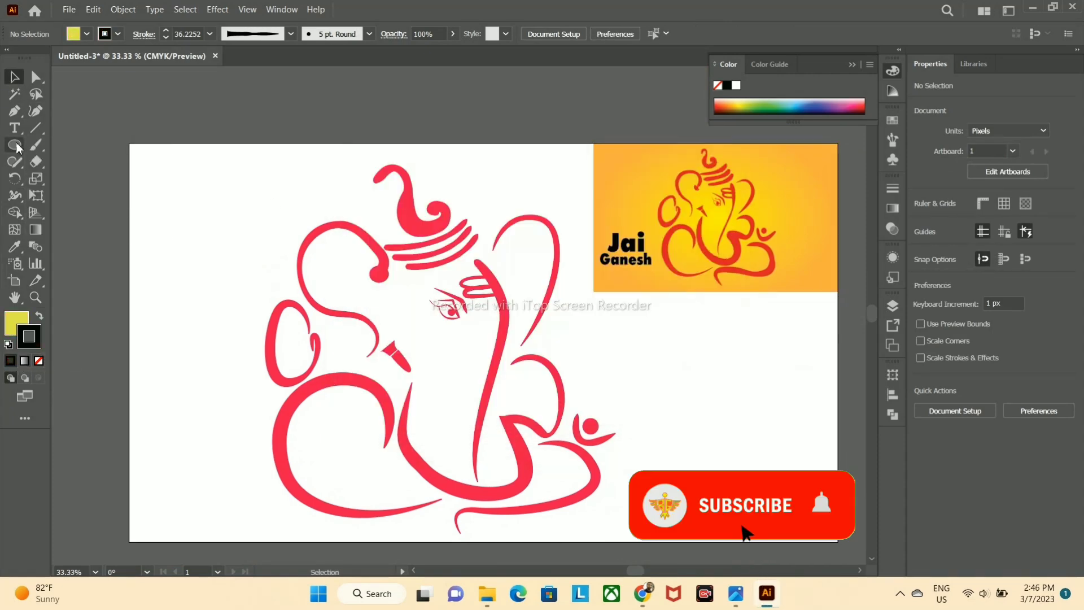
- Create a rectangle 1980 px wide and 1080 px high with the Rectangle tool
drag(15, 145, 70, 145)
click(138, 144)
text(1980)
key(Tab)
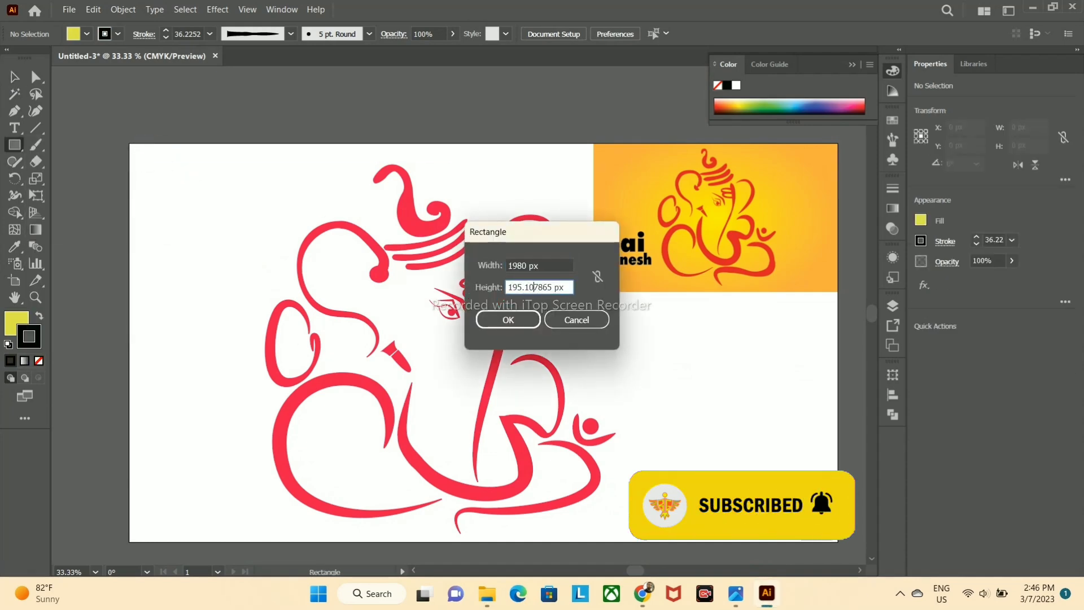
text(1080)
click(508, 319)
- Move the yellow rectangle onto the artboard and narrow it to 1920 px so it fits the artboard edges
key(v)
drag(447, 295, 428, 285)
drag(847, 345, 837, 344)
drag(116, 344, 130, 344)
- Send the yellow rectangle behind the Ganesha artwork and the reference image
right_click(370, 275)
mouse_move(412, 508)
click(571, 557)
click(96, 307)
click(206, 304)
- Fill the background rectangle with a radial gradient from yellow at the centre to orange at the outside
key(ctrl+F9)
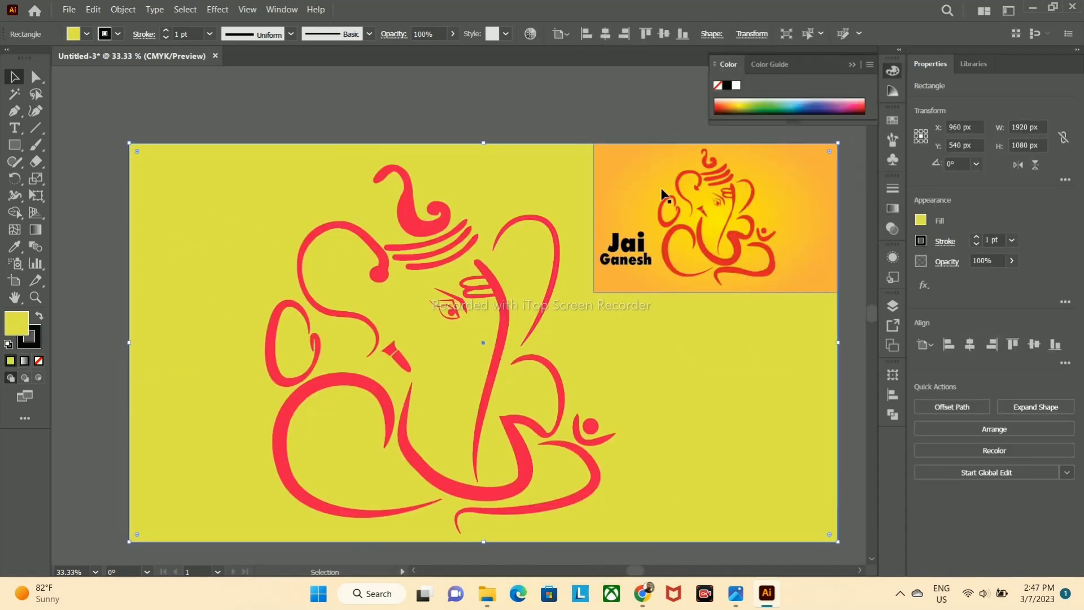
click(714, 314)
double_click(714, 315)
click(717, 362)
click(791, 205)
double_click(849, 314)
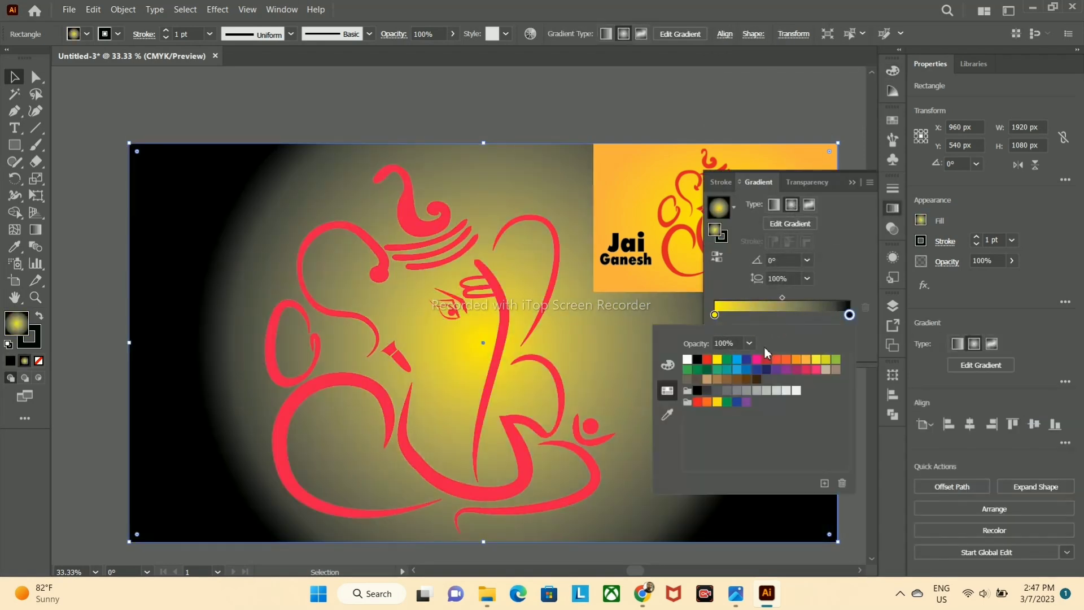
click(804, 360)
click(852, 182)
- Stretch the background's radial gradient into a wide ellipse reaching almost to the artboard's sides with the Gradient tool
click(33, 230)
drag(459, 171, 514, 558)
scroll(501, 297, up, 1)
key(ctrl+z)
key(ctrl+z)
drag(482, 91, 479, 154)
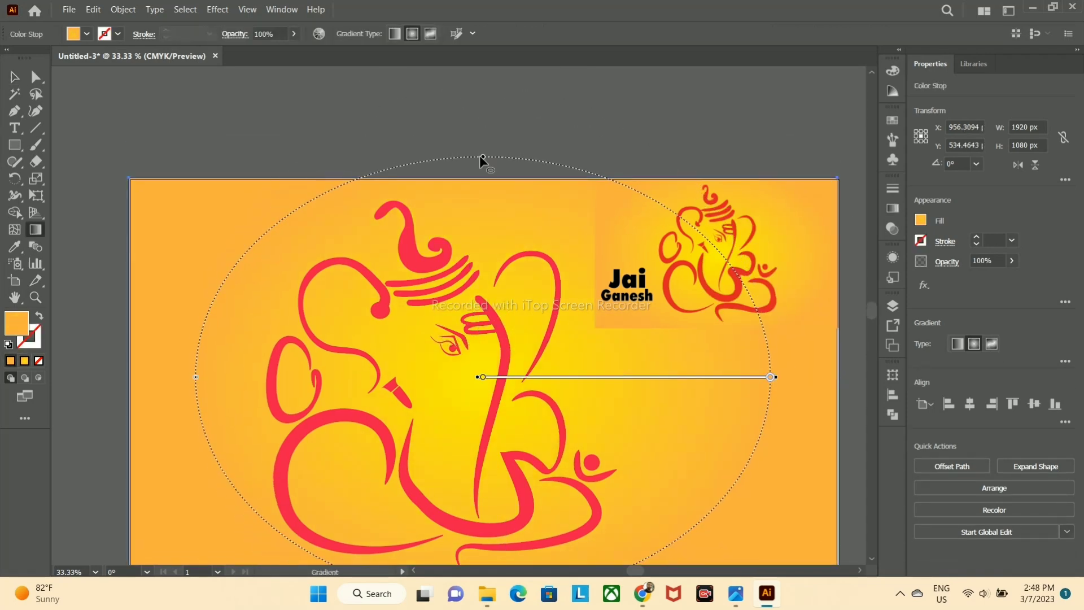
drag(196, 376, 138, 349)
drag(482, 107, 484, 129)
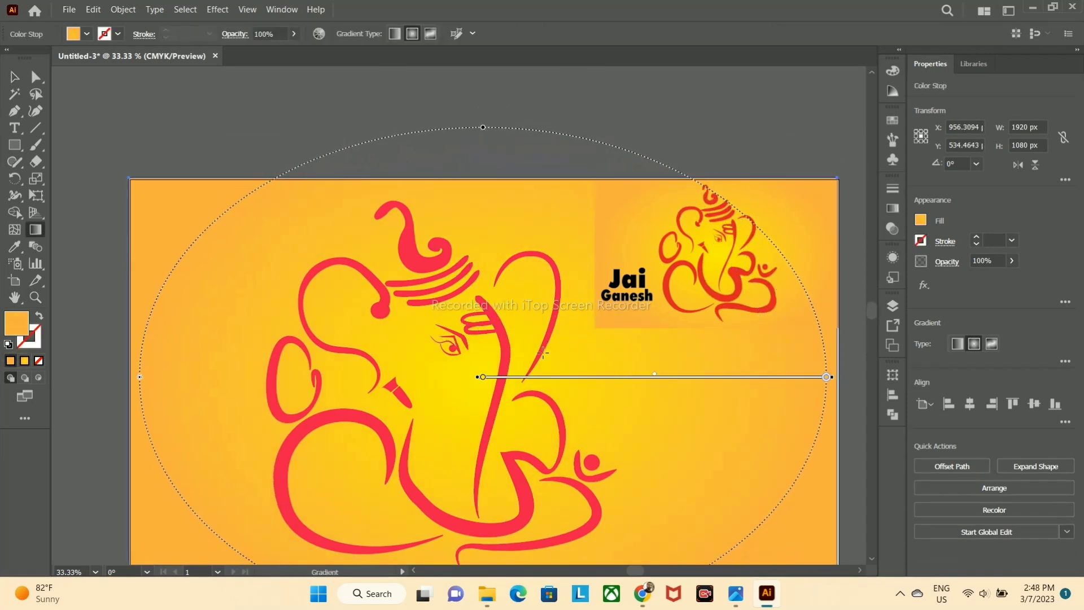
scroll(622, 339, down, 2)
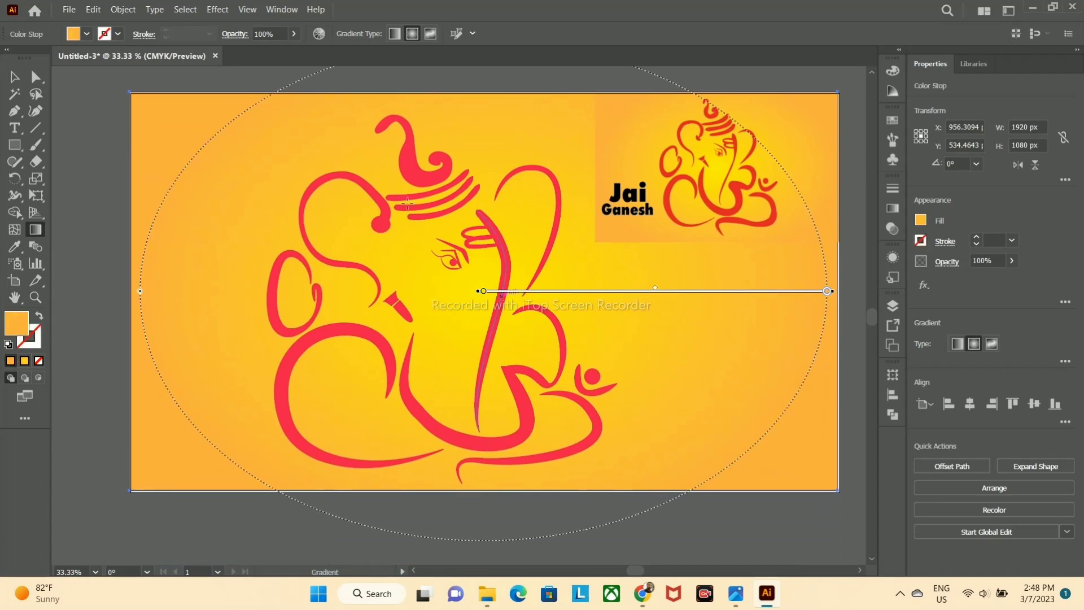
- Delete the Jai Ganesh reference image from the artboard
click(14, 78)
click(122, 9)
key(Escape)
drag(220, 142, 222, 144)
click(714, 150)
key(Delete)
- Lock the gradient background rectangle
click(589, 198)
click(122, 9)
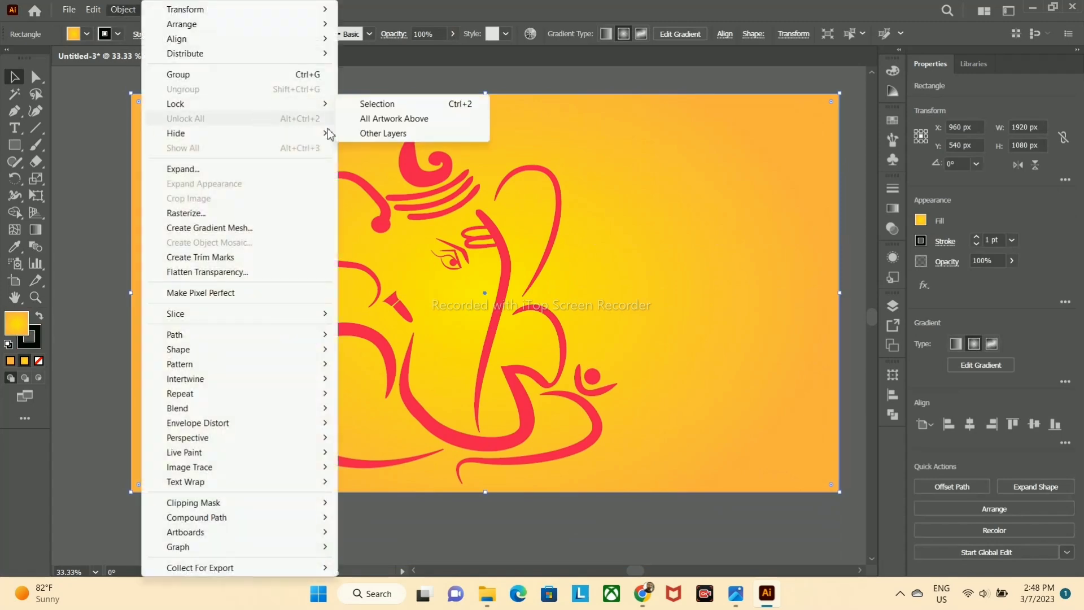
click(378, 104)
- Select all the Ganesha line artwork and move it right to the middle of the background
click(501, 294)
click(704, 500)
drag(425, 301, 497, 283)
click(343, 136)
drag(572, 303, 567, 306)
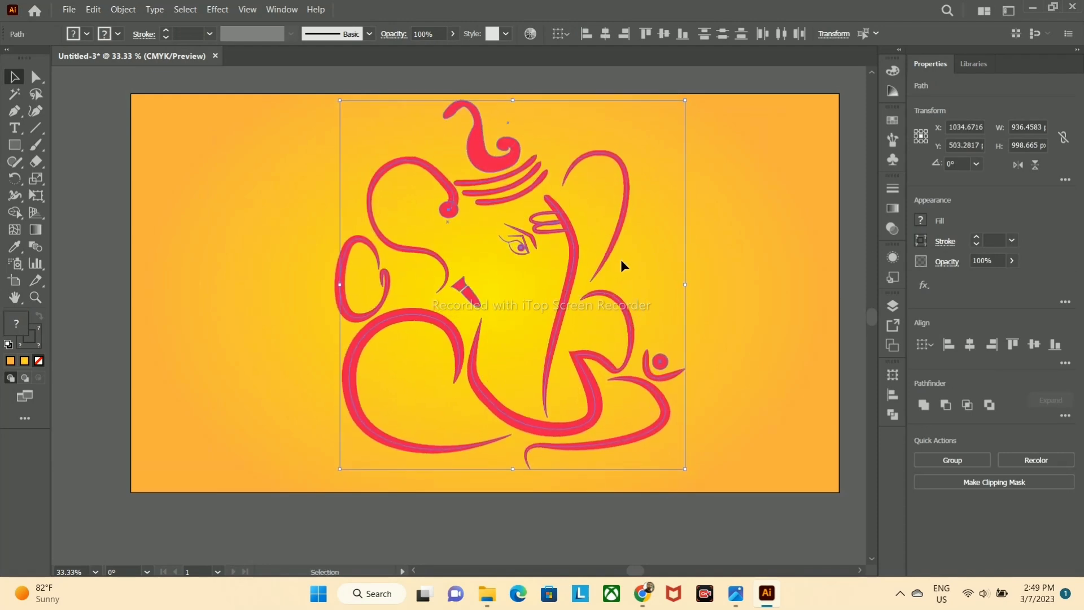
click(230, 280)
- Add the text "Jai" to the left of the Ganesha and enlarge it to about 169 pt
key(t)
click(214, 217)
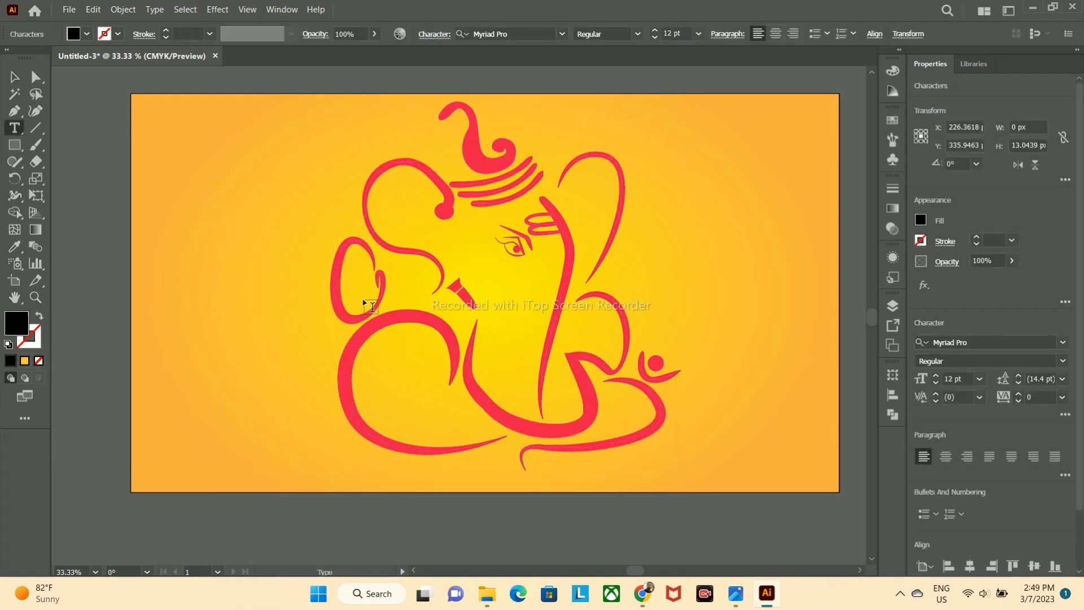
key(Escape)
drag(220, 221, 273, 275)
mouse_move(251, 263)
mouse_down()
mouse_move(259, 272)
mouse_move(247, 276)
mouse_up()
- Set the font of the "Jai" text to Futura Extra Black BT
click(551, 34)
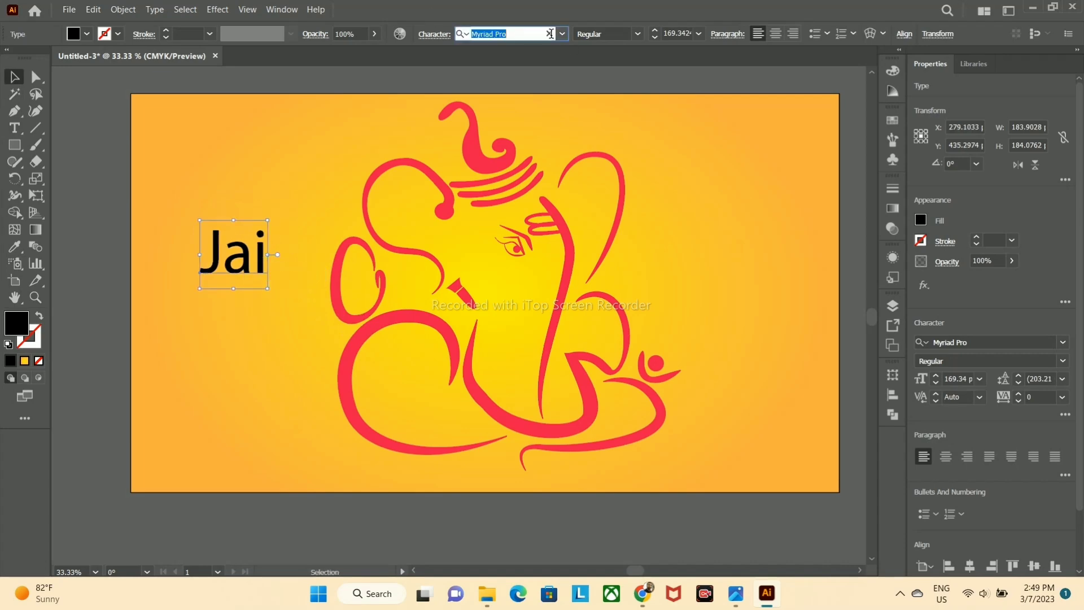
text(futu)
click(509, 148)
- Add the word "ganesh" as a second text below "Jai", enlarge it and place it left of the artwork
key(t)
click(194, 319)
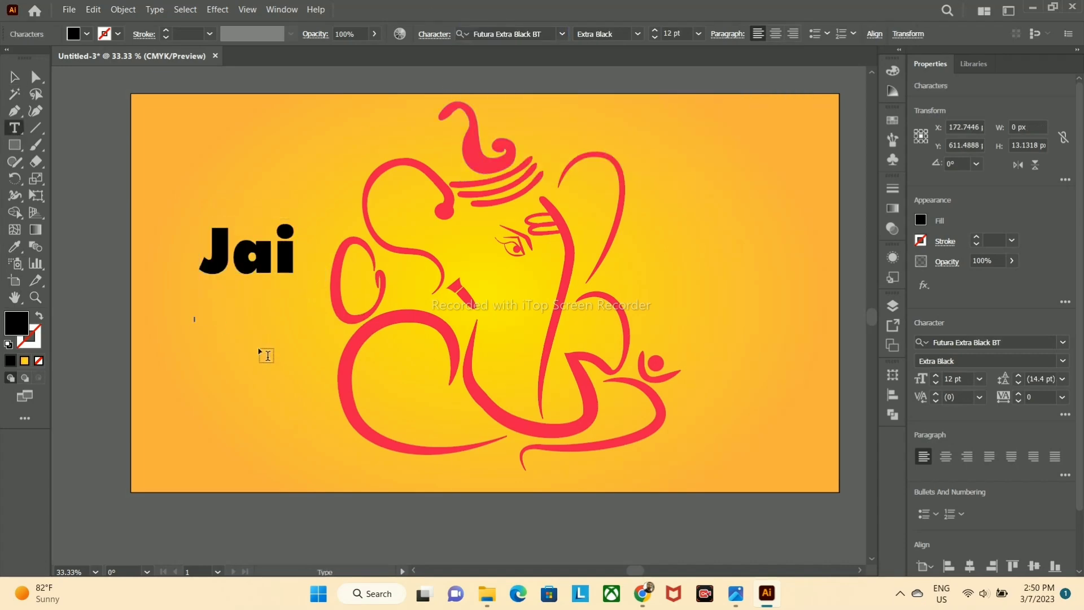
key(Escape)
drag(212, 322, 317, 448)
drag(271, 334, 257, 313)
drag(303, 329, 331, 361)
drag(235, 317, 211, 362)
- Replace the first letter of the lower word with a capital "G"
double_click(186, 359)
key(BackSpace)
text(G)
click(14, 78)
- Move the "Jai" text down so it sits directly above "Ganesh"
drag(263, 262, 252, 331)
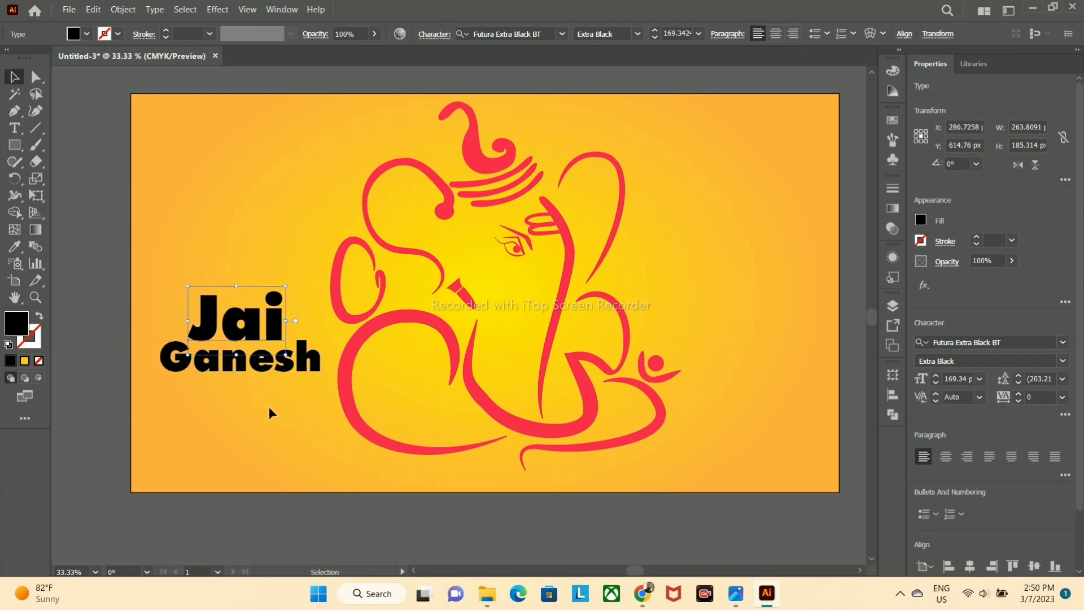
click(305, 299)
click(261, 338)
click(93, 289)
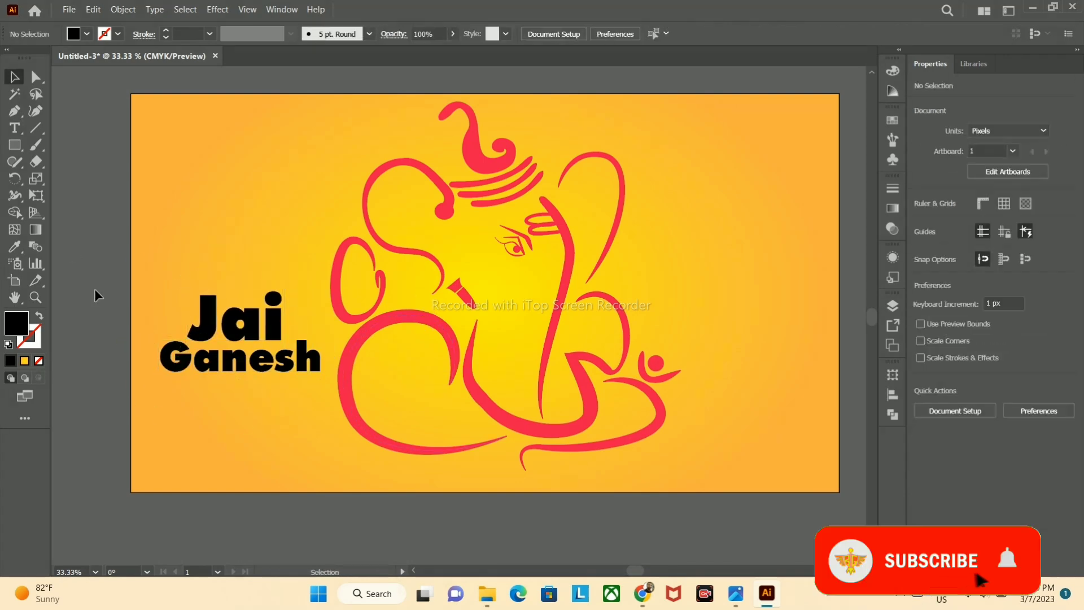
scroll(354, 400, up, 1)
drag(448, 377, 434, 454)
scroll(434, 454, down, 1)
key(ctrl+0)
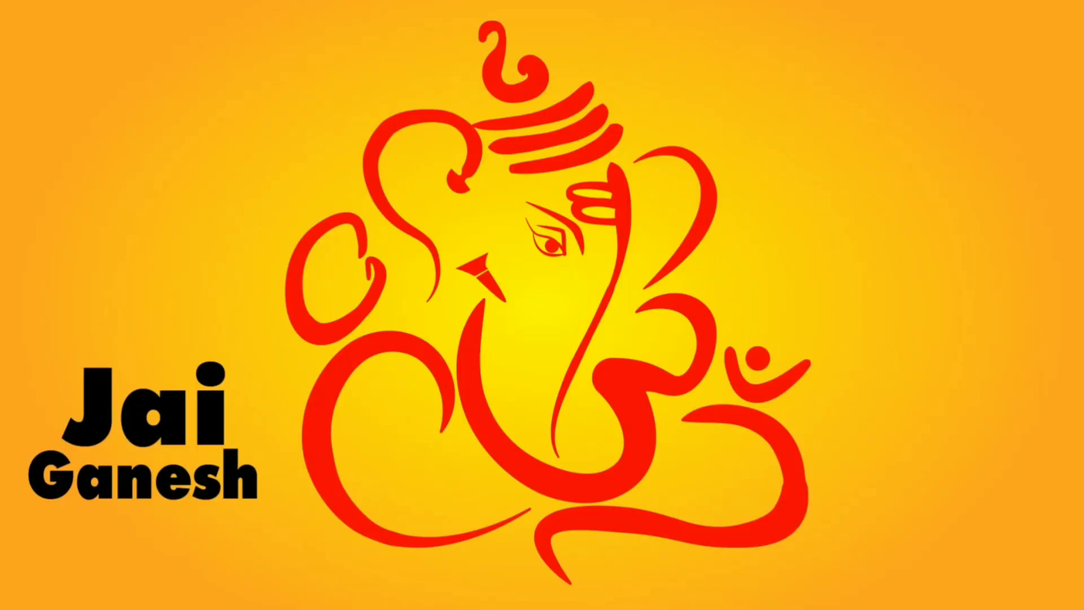